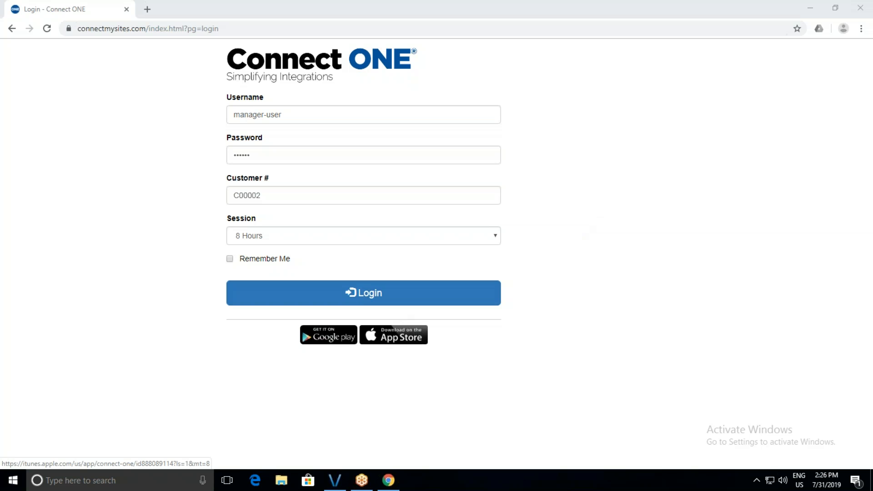
# Sign in to the portal and open the Activity log from the Monitor menu.
pyautogui.click(374, 298)
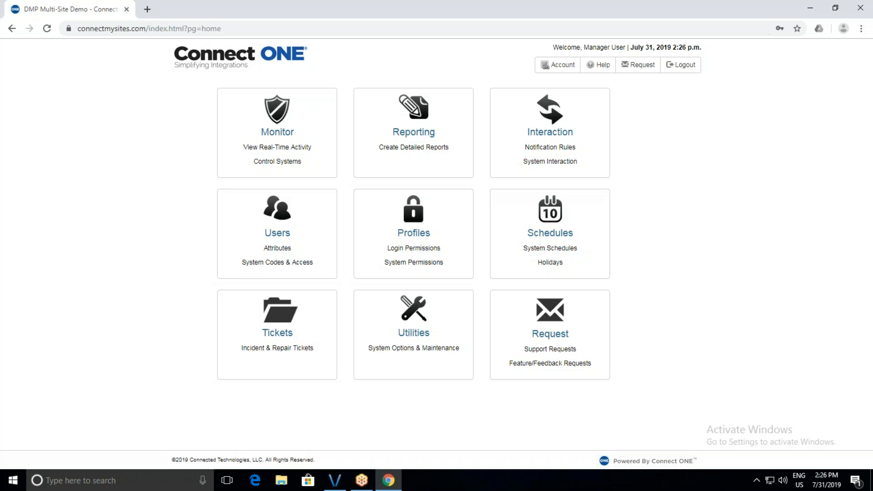
pyautogui.click(316, 162)
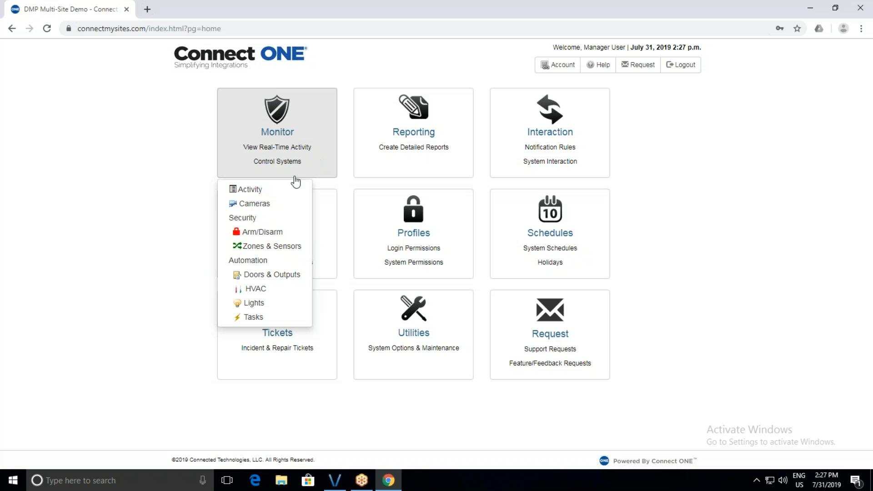
pyautogui.click(286, 190)
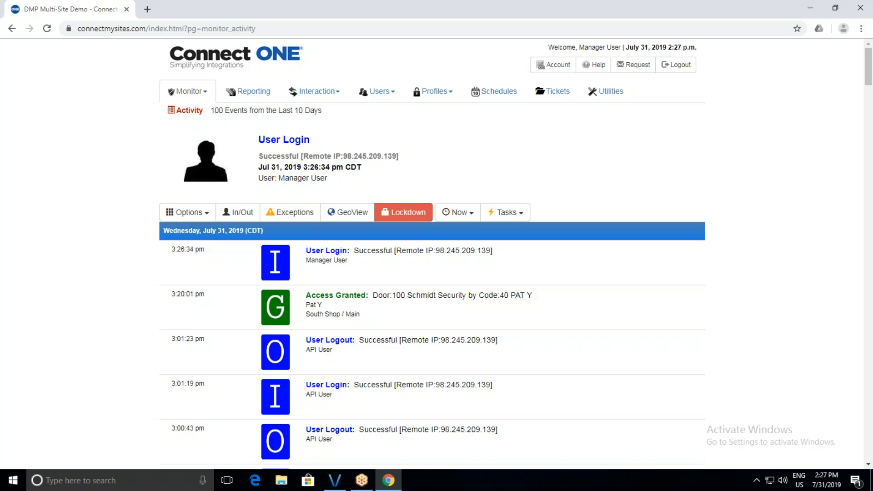
# Scroll down the activity log to the 12:00:01 pm Area:6 SECURITY disarm event and view its details.
pyautogui.scroll(-8, 286, 318)
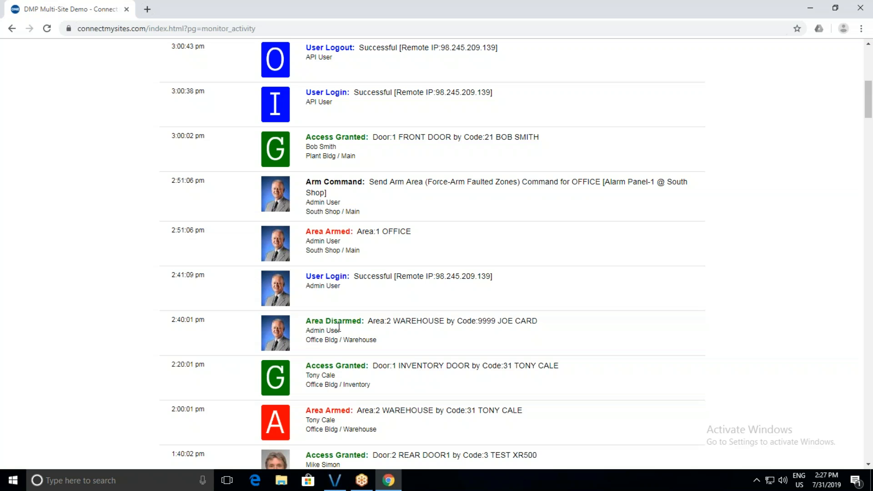
pyautogui.scroll(-8, 338, 326)
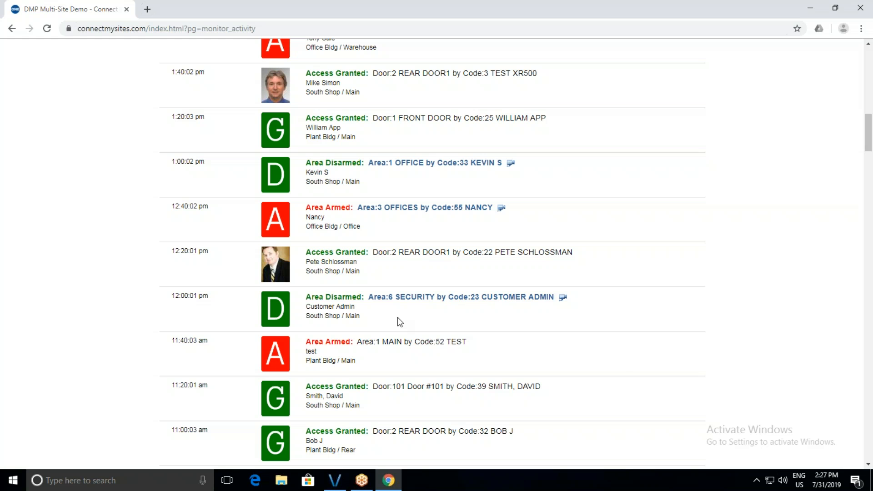
pyautogui.click(452, 297)
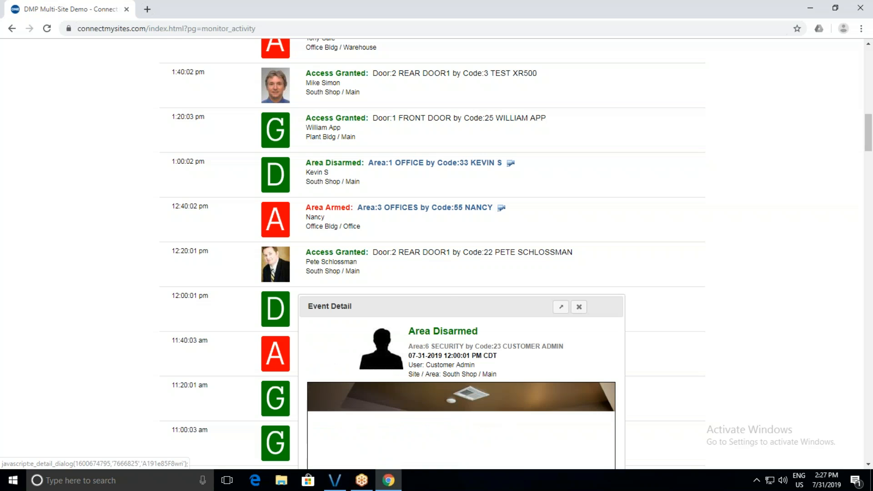
# View the Supply Room camera image for the Area 6 disarm event, close the details, and return to the top.
pyautogui.moveTo(444, 272); pyautogui.dragTo(397, 64)
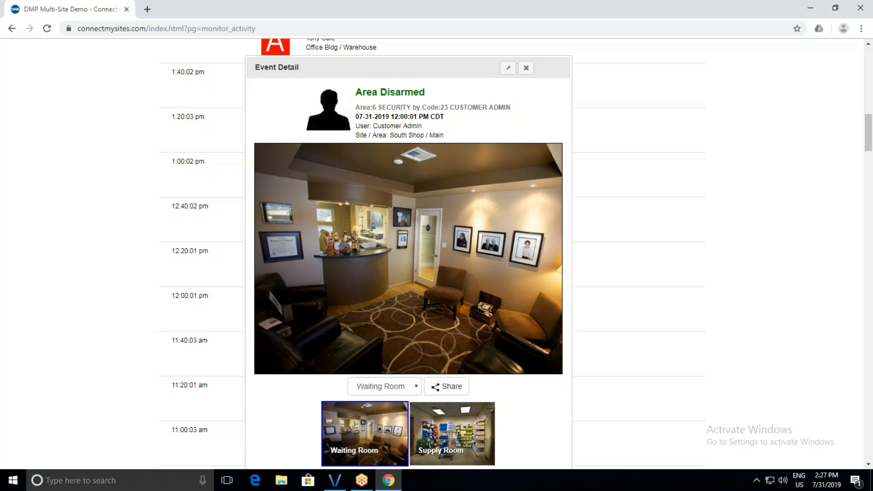
pyautogui.click(462, 428)
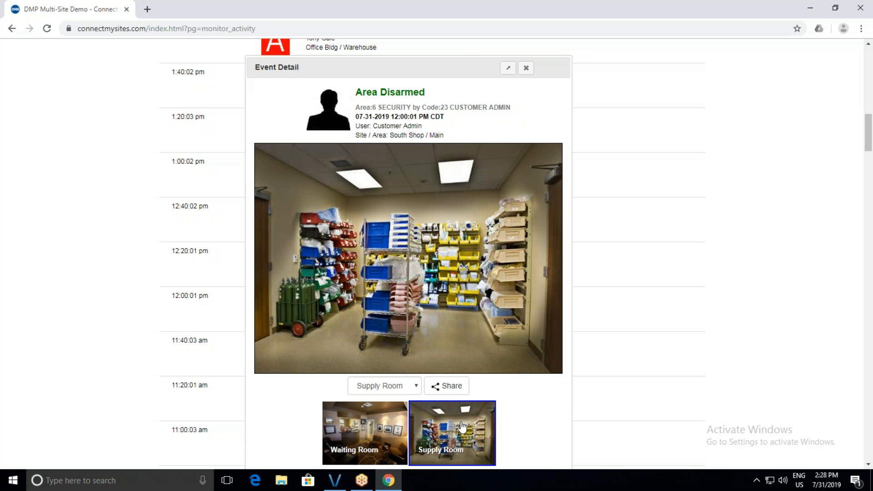
pyautogui.click(526, 68)
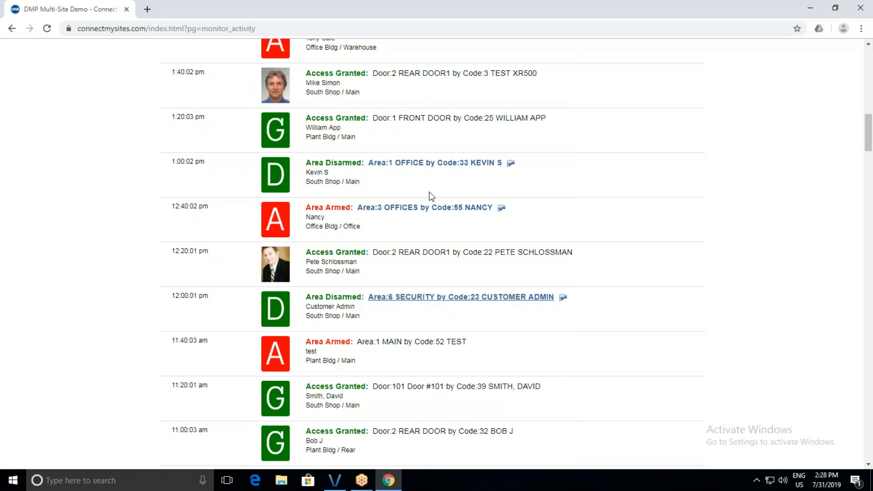
pyautogui.scroll(8, 413, 214)
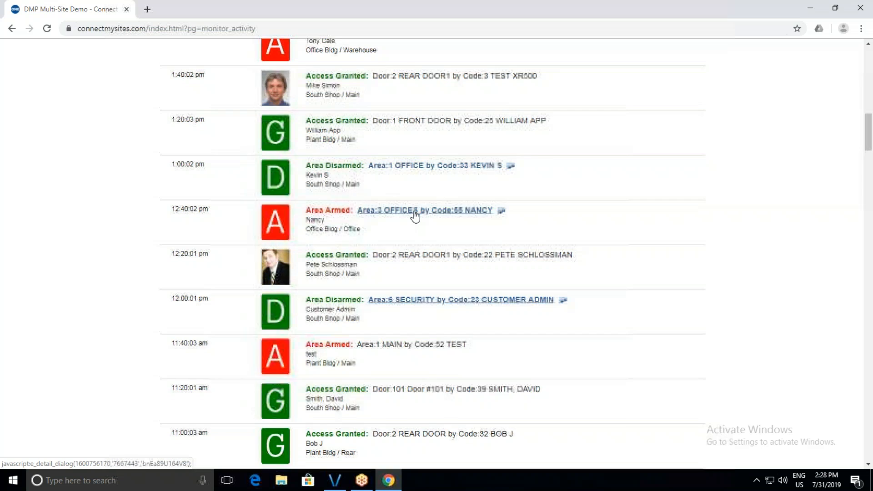
pyautogui.scroll(8, 413, 214)
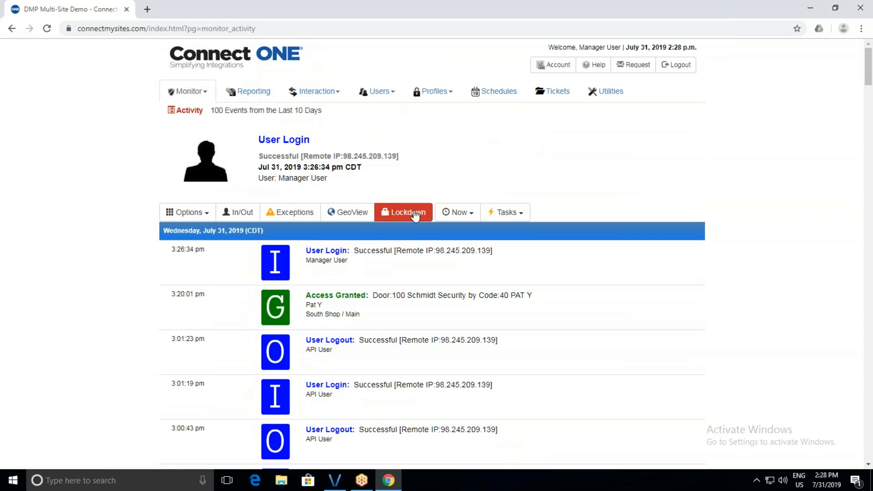
pyautogui.click(245, 216)
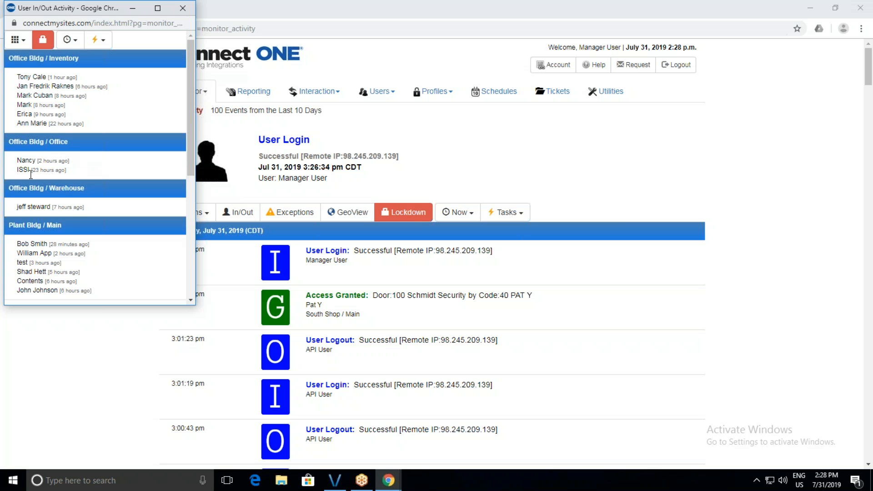
pyautogui.scroll(-4, 36, 212)
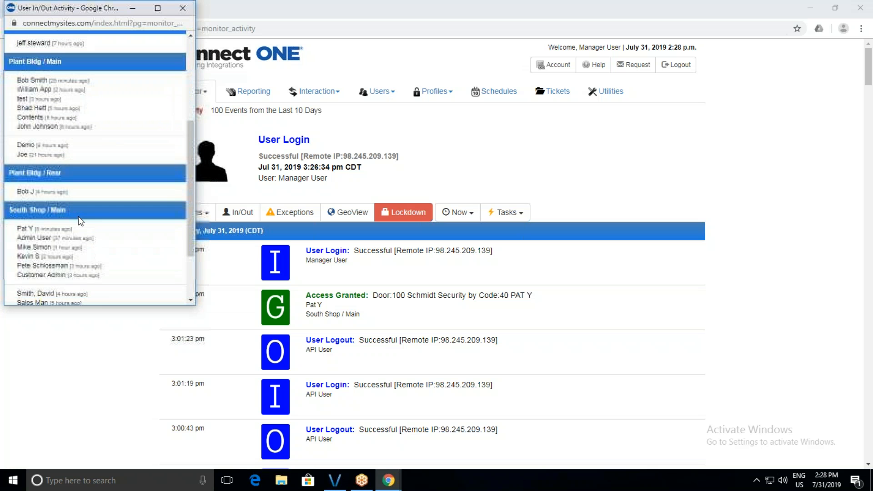
pyautogui.scroll(-2, 35, 212)
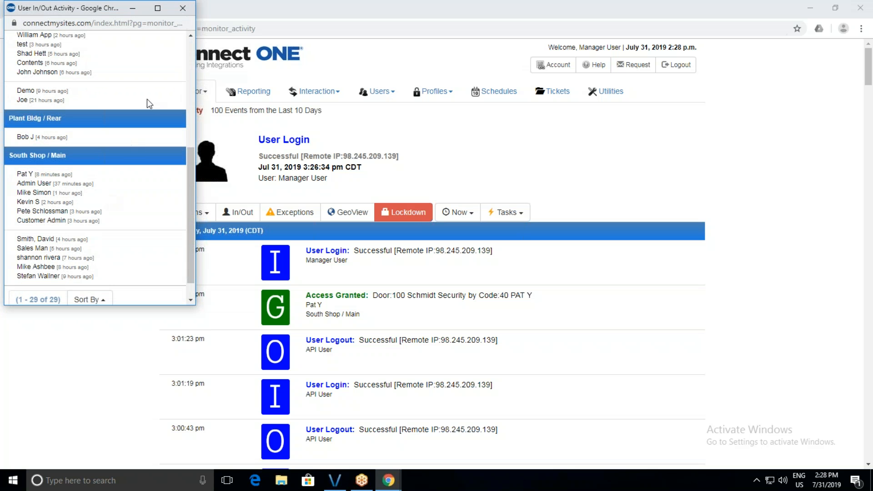
pyautogui.click(187, 9)
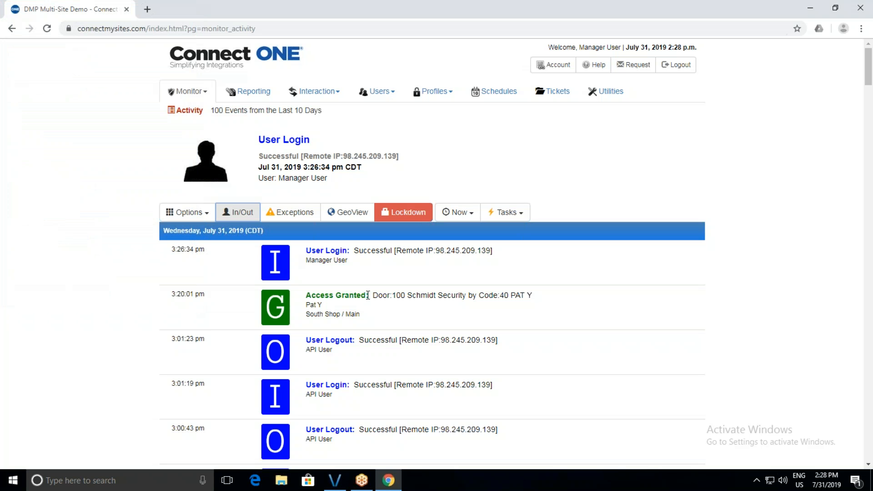
# Highlight the South Shop and Plant Bldg location names in the event list.
pyautogui.moveTo(306, 313); pyautogui.dragTo(343, 317)
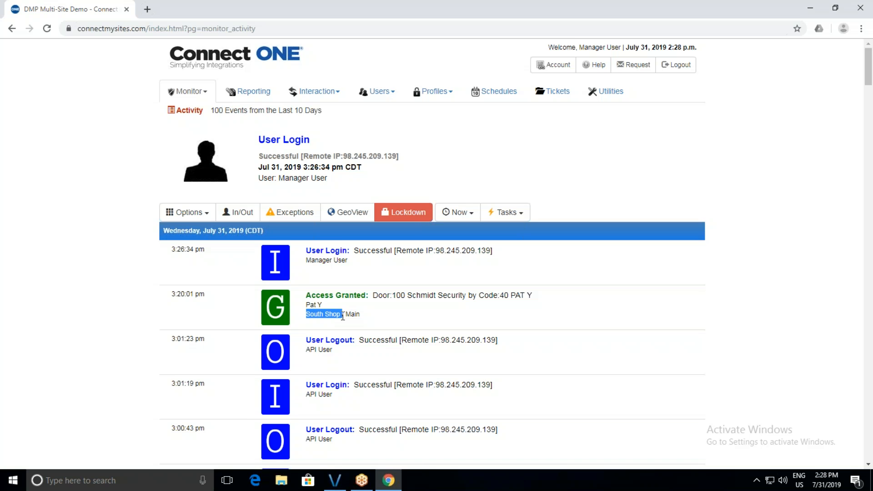
pyautogui.scroll(-6, 343, 316)
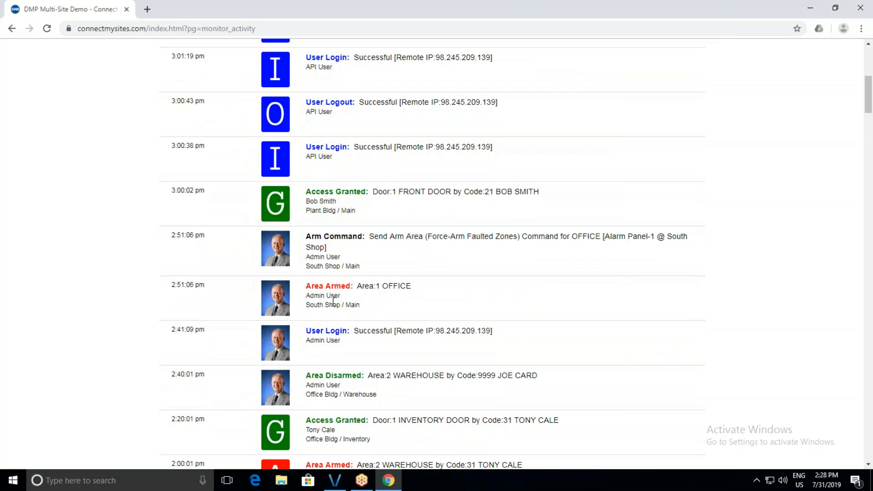
pyautogui.scroll(-2, 333, 300)
pyautogui.moveTo(306, 101); pyautogui.dragTo(336, 105)
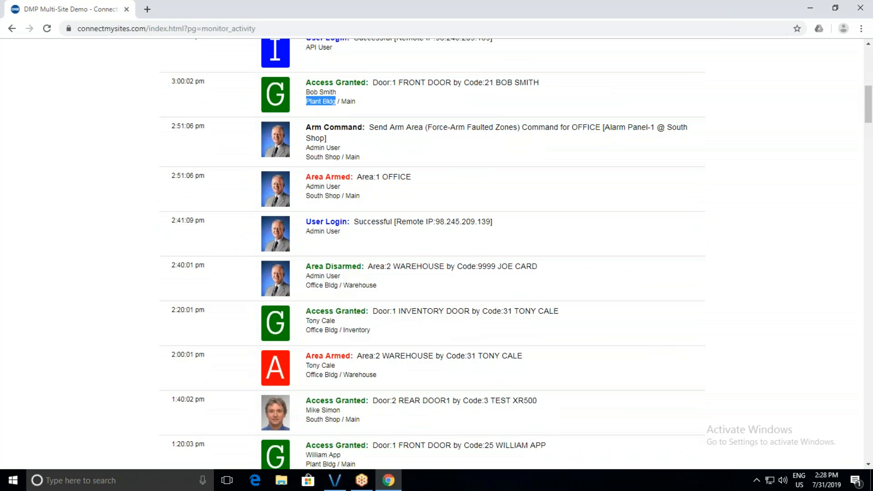
pyautogui.scroll(8, 343, 122)
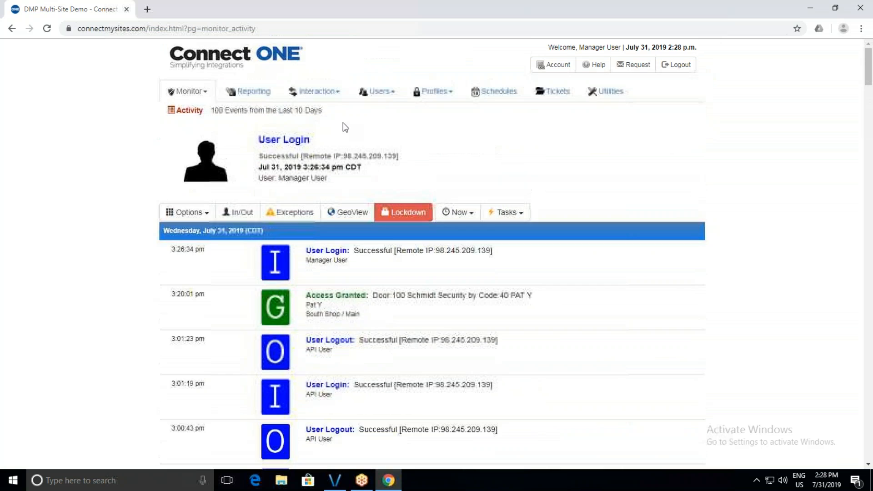
# Filter the activity log to Plant Bldg through Options > Filter Results and browse its events.
pyautogui.click(187, 212)
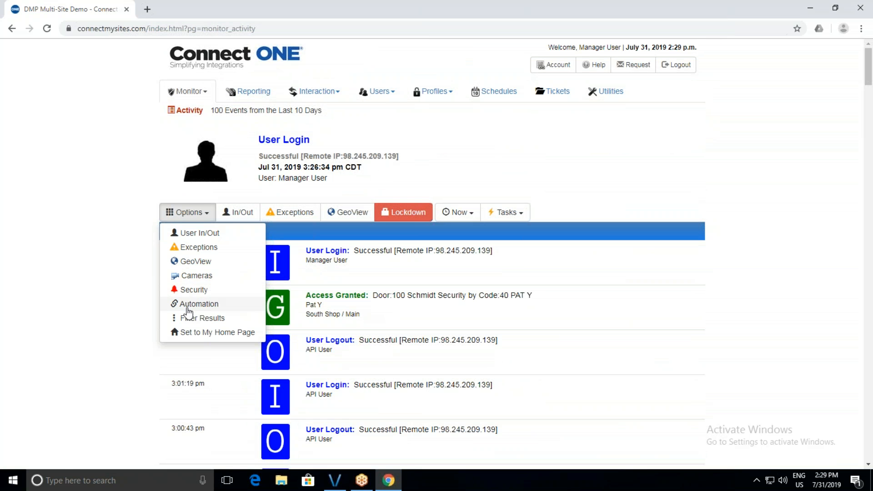
pyautogui.click(191, 317)
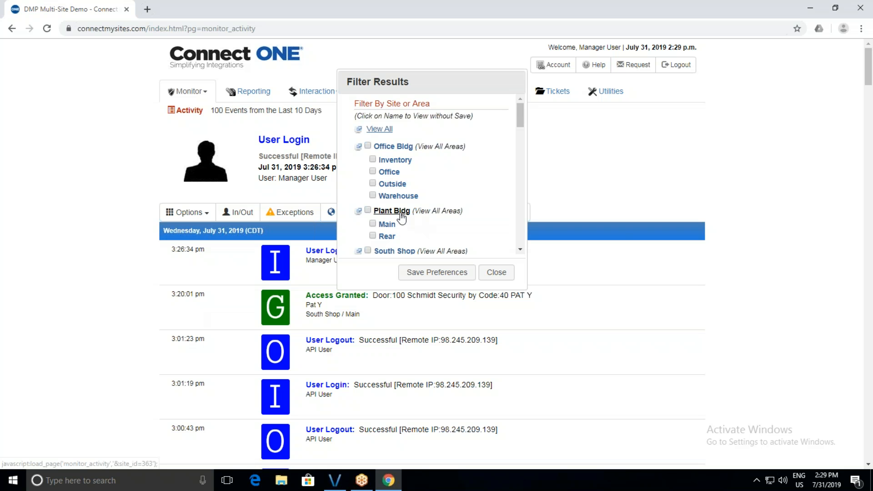
pyautogui.click(400, 213)
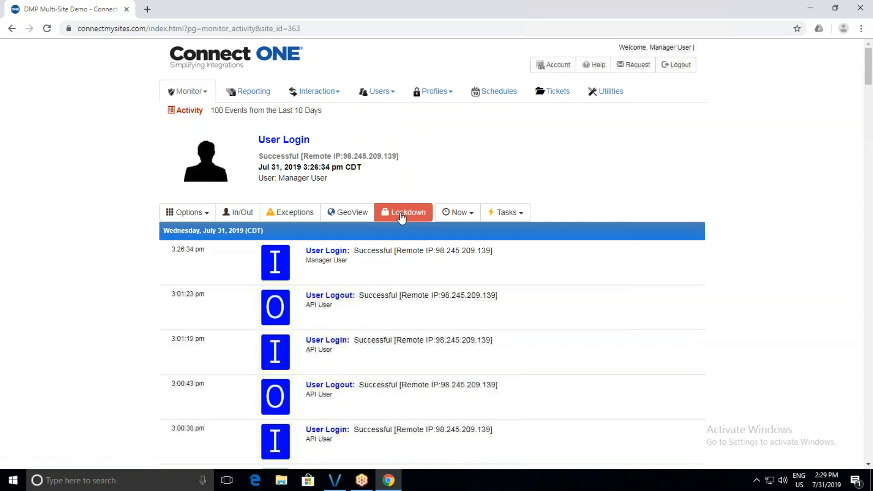
pyautogui.scroll(-5, 380, 289)
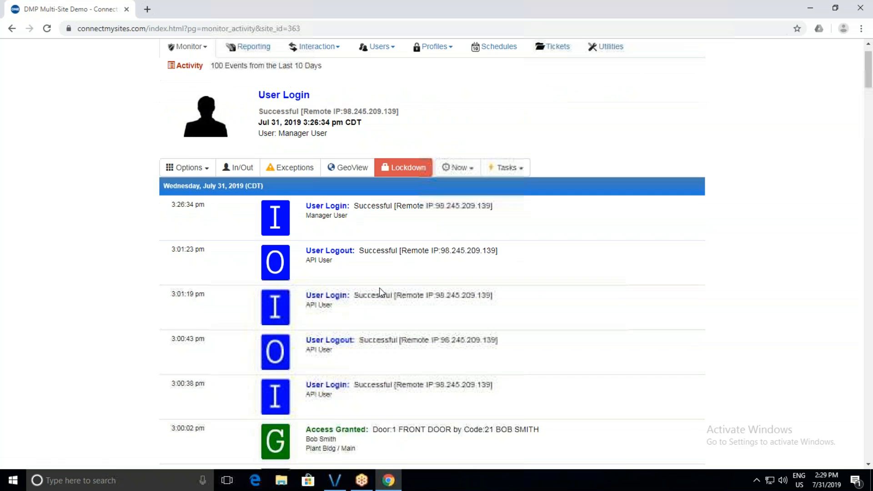
pyautogui.scroll(-1, 381, 292)
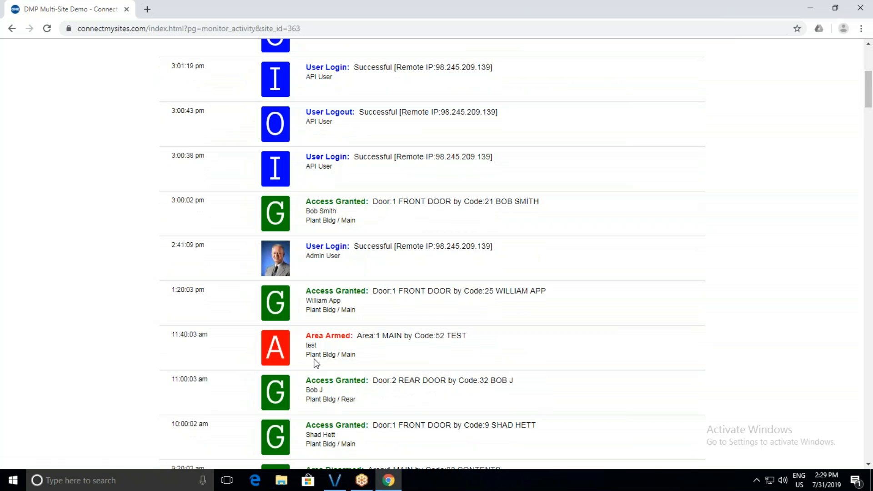
pyautogui.scroll(5, 317, 364)
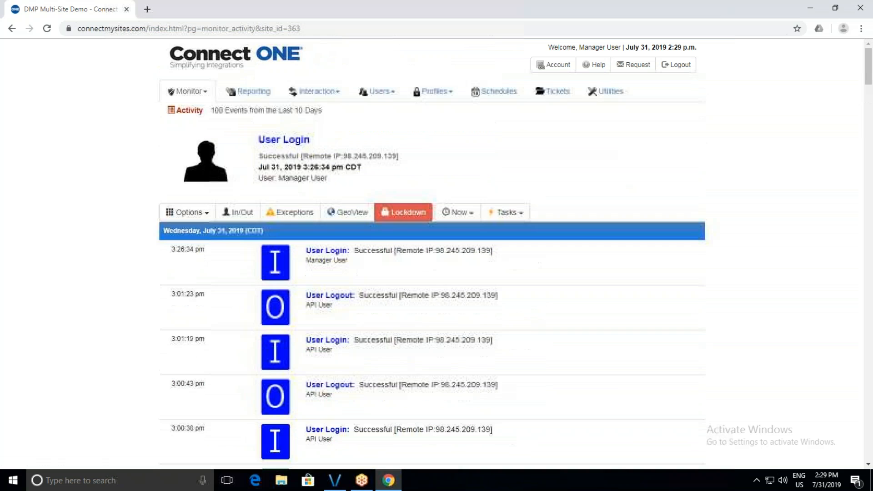
# Tick Office Bldg, Inventory and South Shop Main areas, then clear the filter and open Exceptions.
pyautogui.click(175, 213)
pyautogui.click(202, 318)
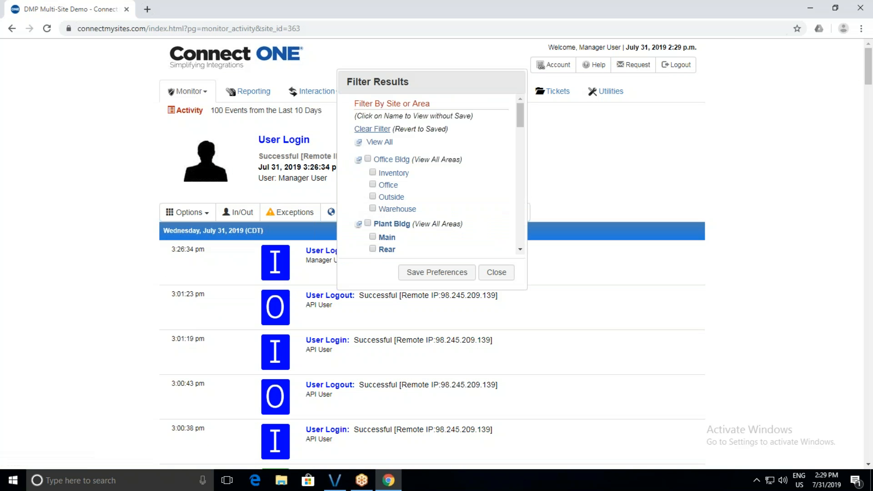
pyautogui.click(367, 158)
pyautogui.click(372, 173)
pyautogui.scroll(-1, 381, 213)
pyautogui.click(373, 222)
pyautogui.scroll(2, 401, 210)
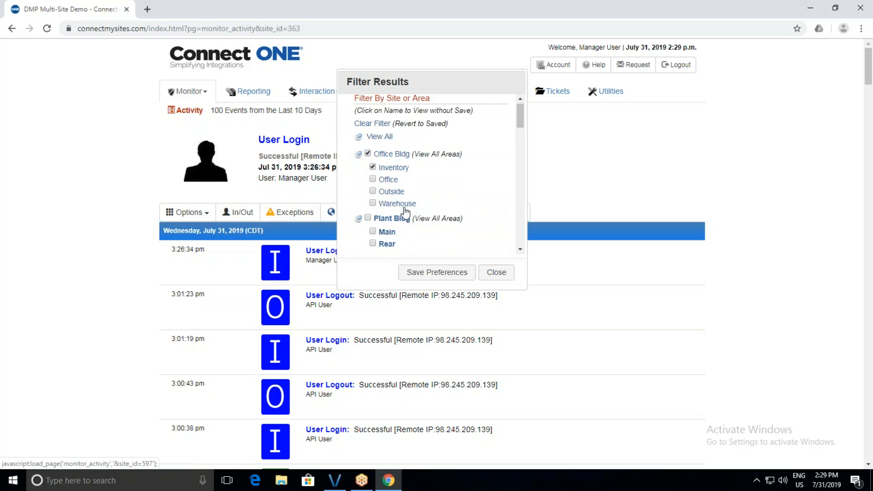
pyautogui.click(382, 130)
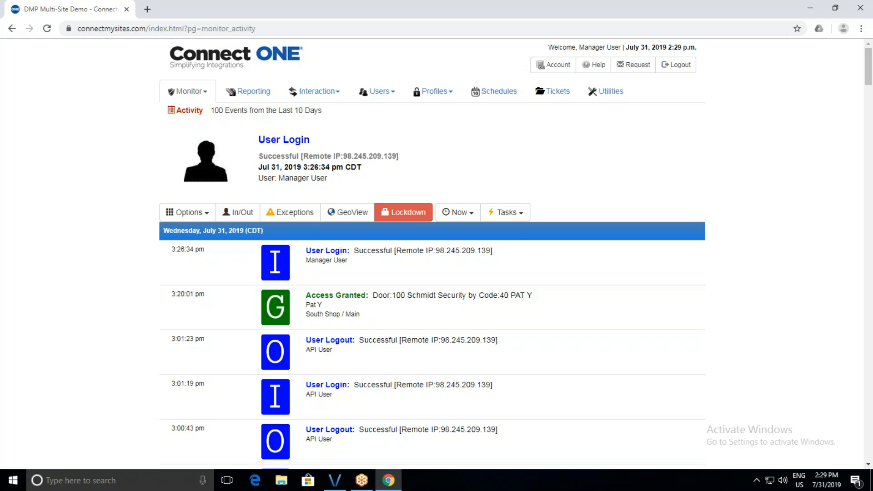
pyautogui.click(279, 212)
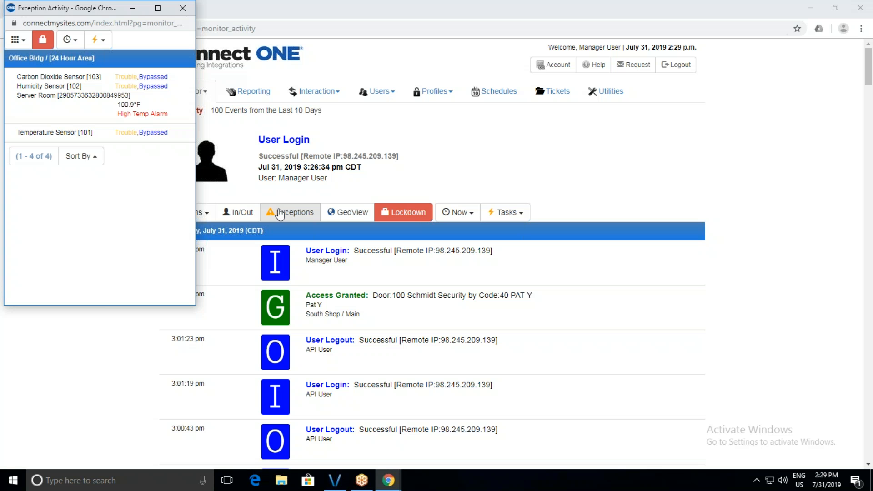
# Close the Exception Activity window listing the 4 Office Bldg exceptions.
pyautogui.click(183, 10)
# Open GeoView, enlarge its window, and zoom to Office Bldg to show its HVAC status.
pyautogui.click(362, 214)
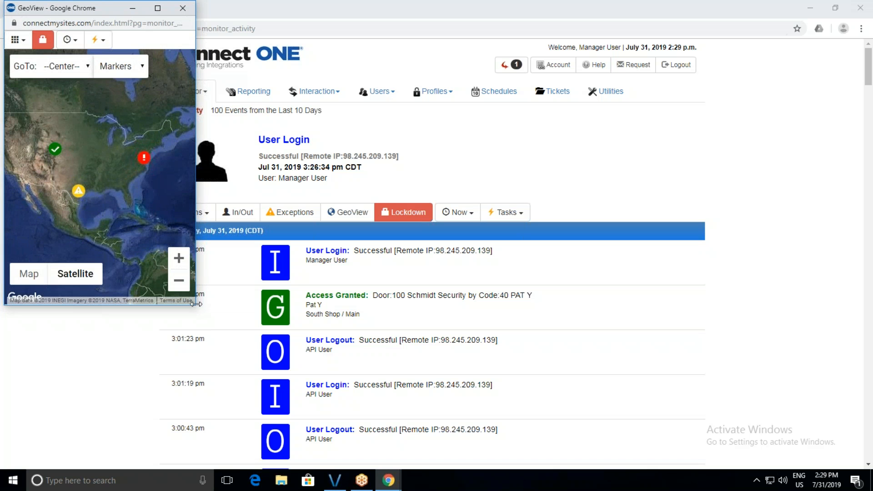
pyautogui.moveTo(193, 307); pyautogui.dragTo(496, 396)
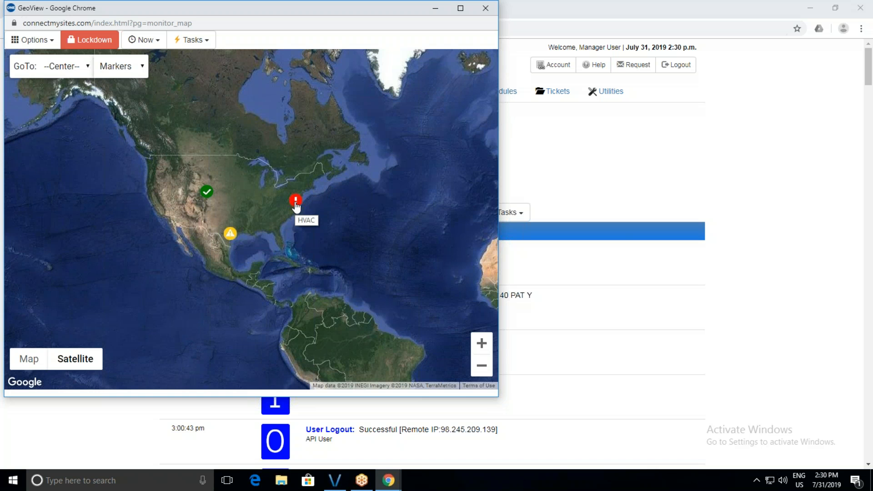
pyautogui.click(296, 202)
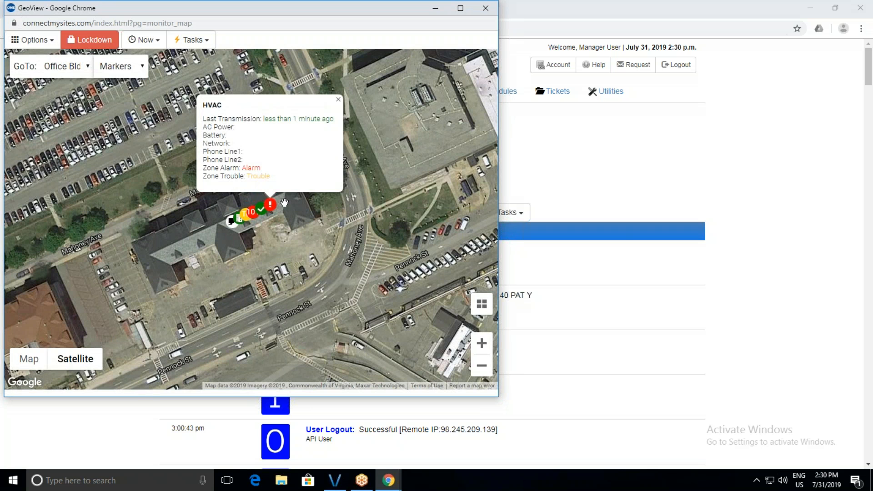
# Check the Office Bldg camera snapshot and INVENTORY DOOR lock status, then recentre the map on South Shop.
pyautogui.scroll(1, 284, 202)
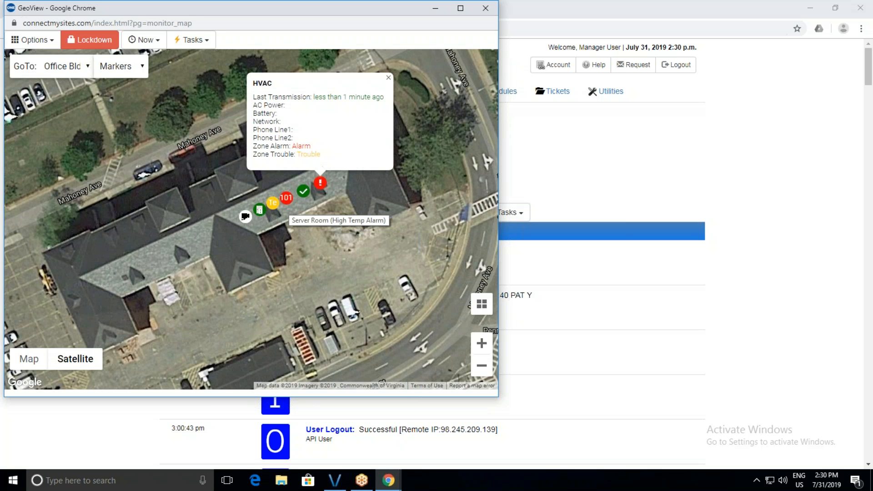
pyautogui.click(246, 217)
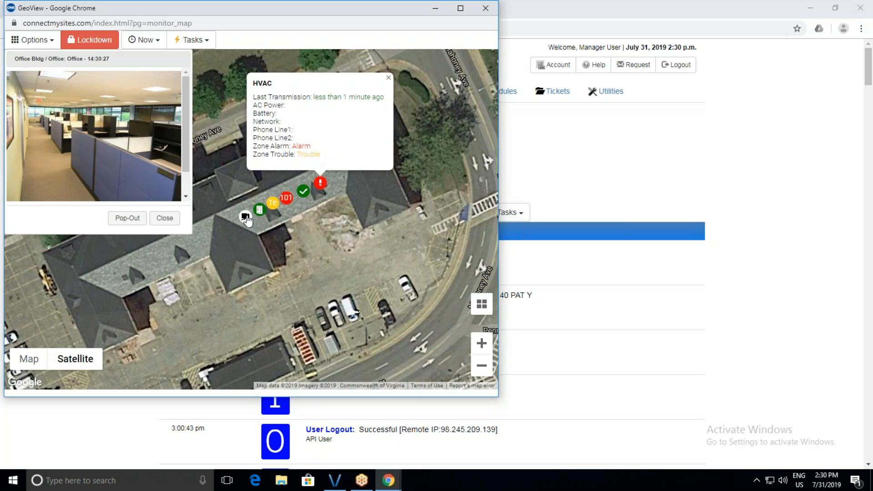
pyautogui.click(168, 219)
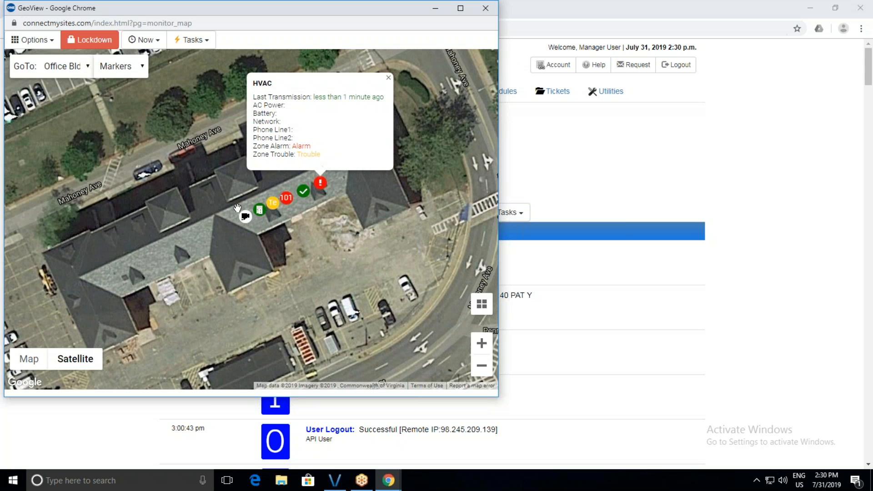
pyautogui.click(261, 211)
pyautogui.click(292, 153)
pyautogui.click(62, 69)
pyautogui.click(67, 137)
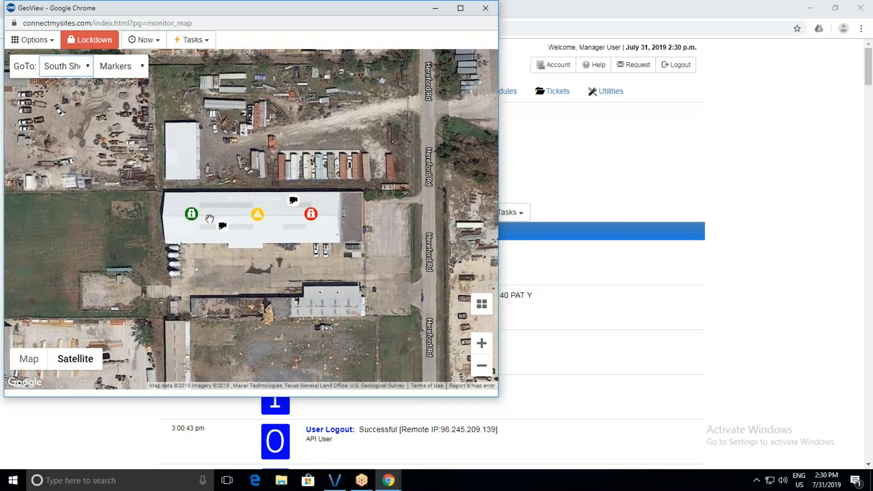
# Confirm the South Shop REAR OFFICE area is Disarmed, then close the GeoView map window.
pyautogui.click(192, 214)
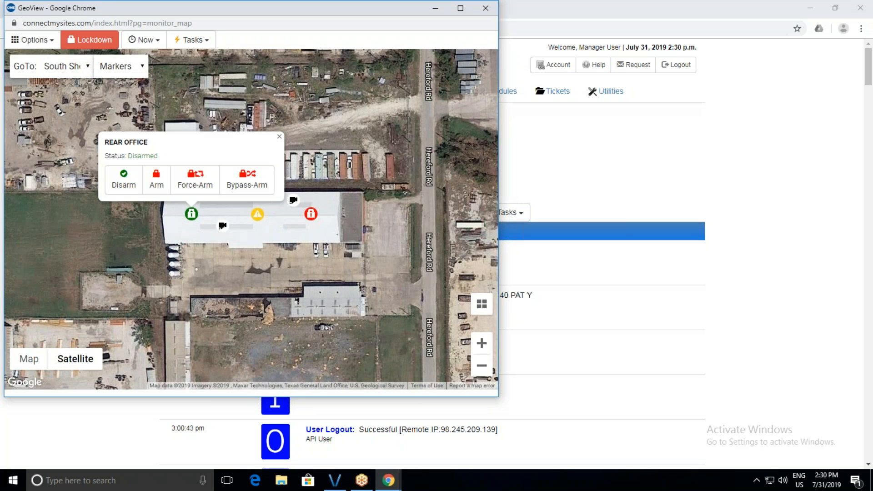
pyautogui.click(279, 137)
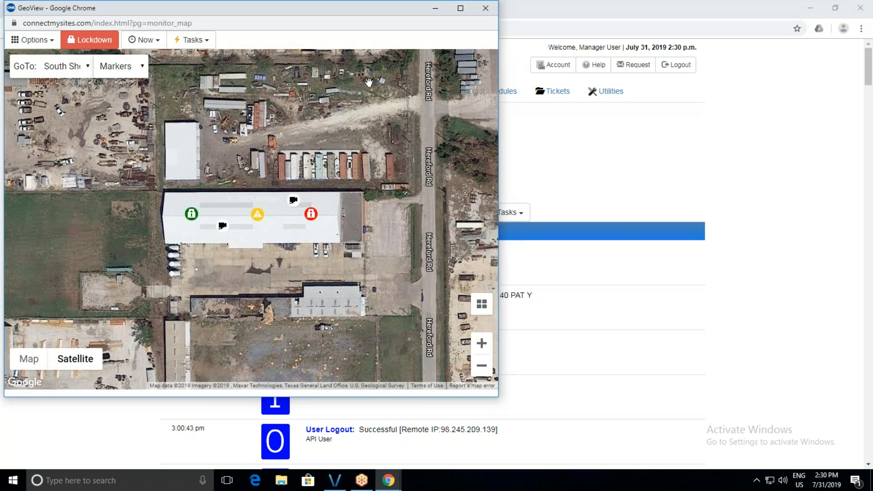
pyautogui.click(486, 7)
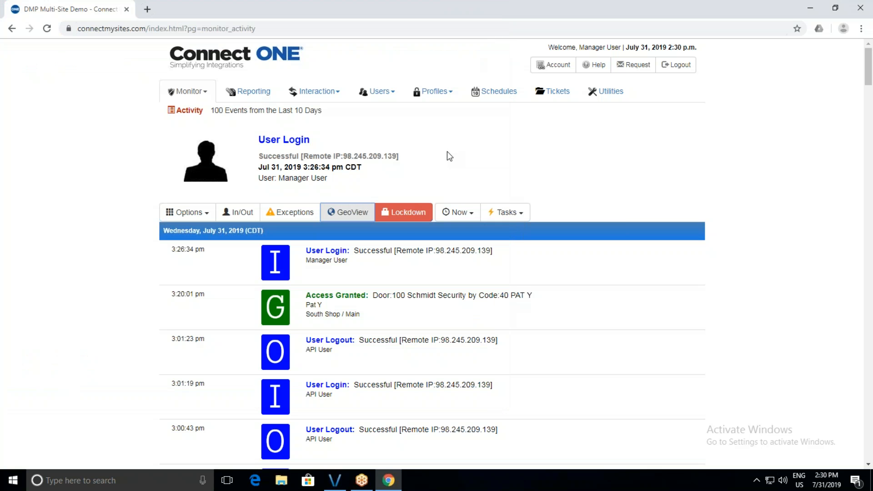
pyautogui.click(408, 213)
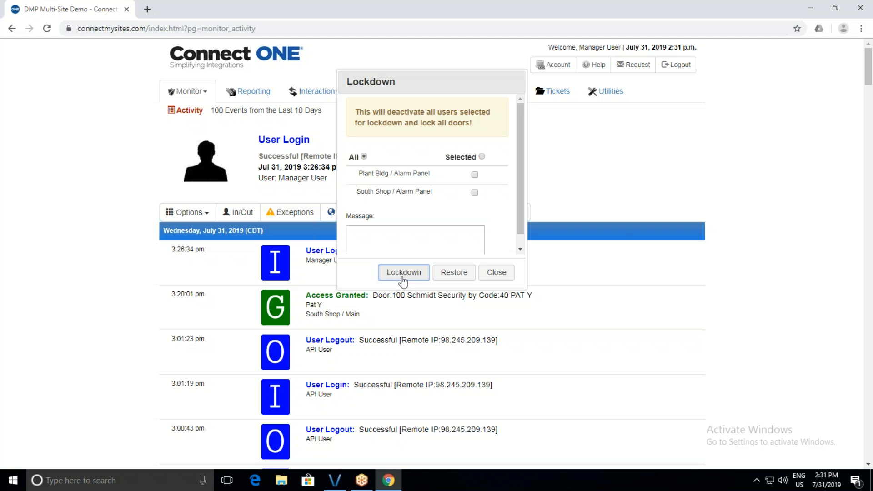
pyautogui.click(474, 194)
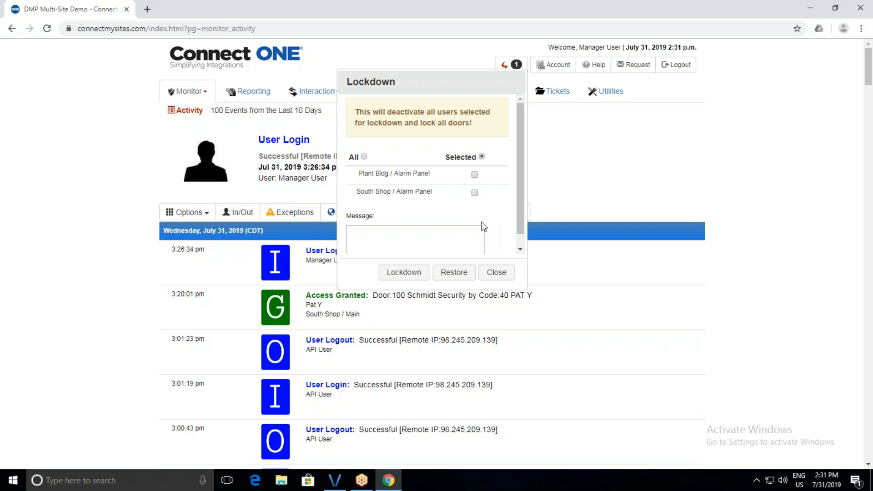
pyautogui.scroll(-1, 483, 226)
pyautogui.click(384, 221)
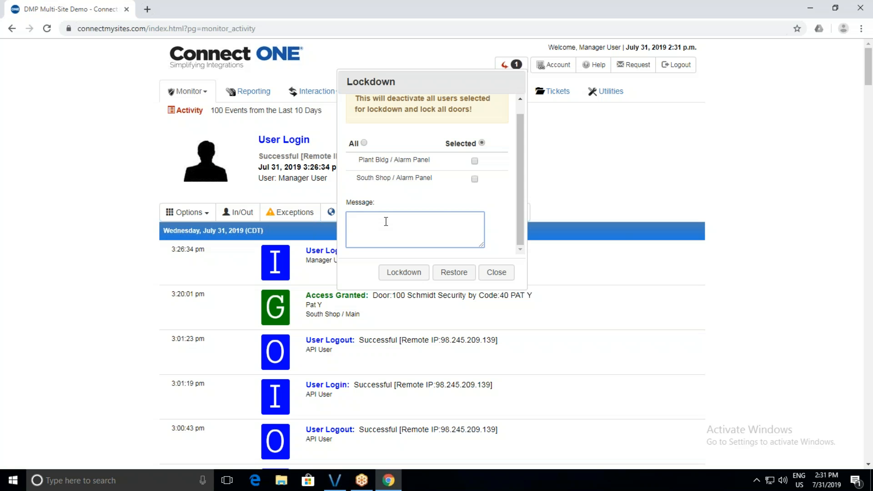
pyautogui.click(496, 272)
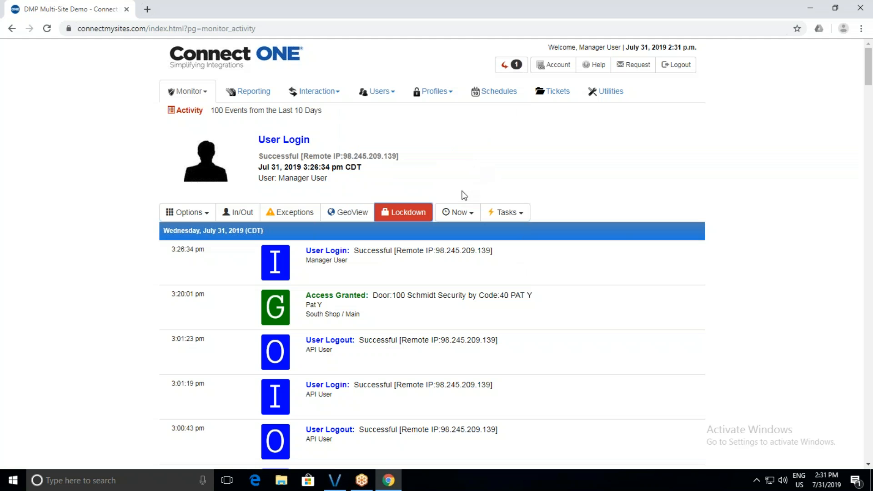
# Activate the Unlock All Entry Drs [2 hours] task from Tasks and confirm it with OK.
pyautogui.click(501, 218)
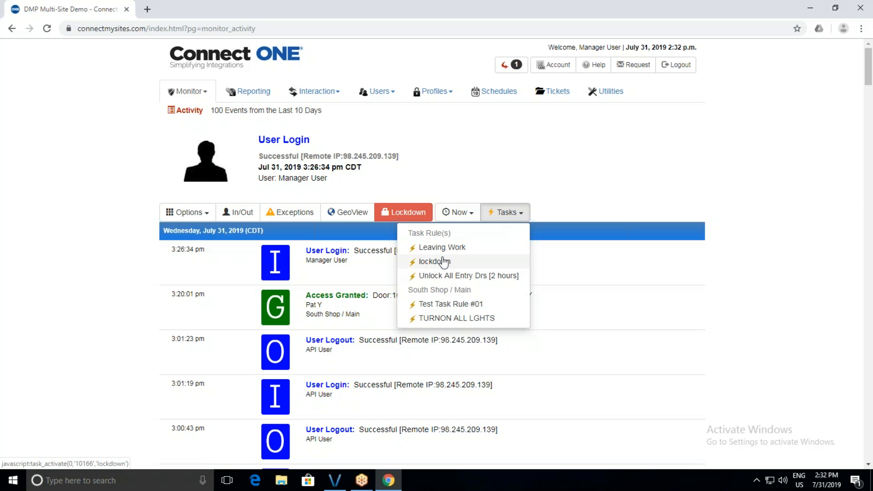
pyautogui.click(445, 274)
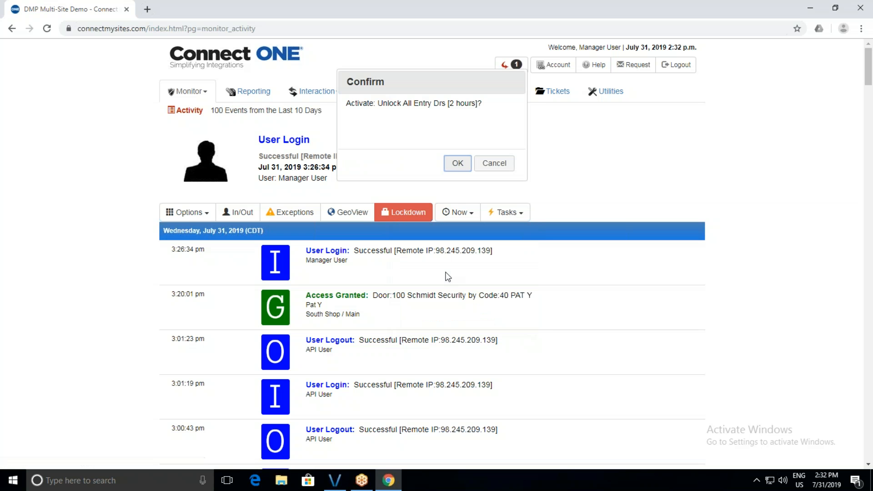
pyautogui.click(456, 163)
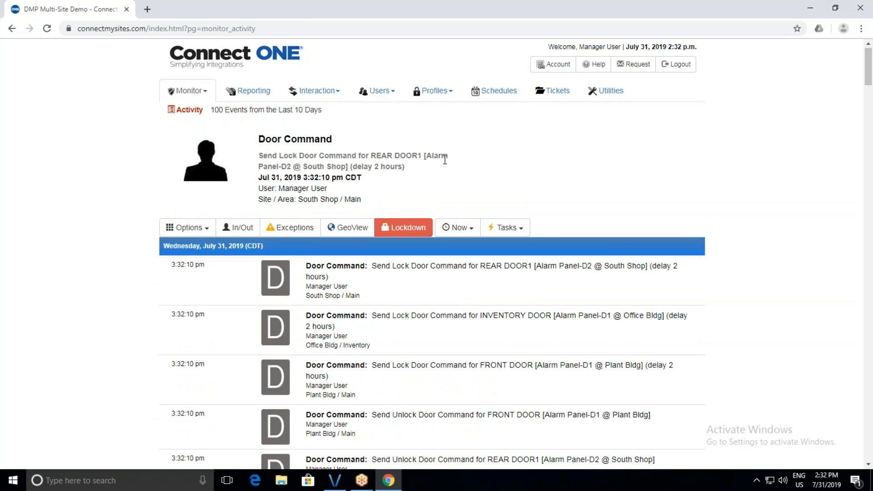
pyautogui.scroll(-2, 445, 160)
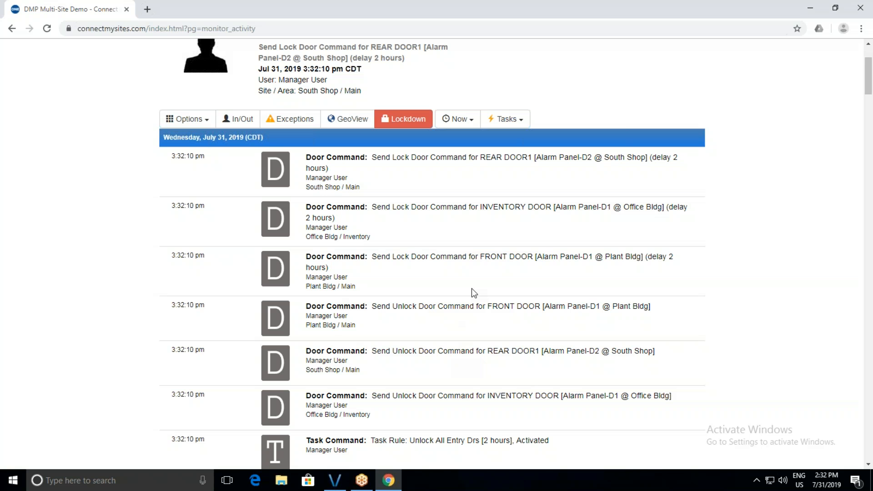
pyautogui.scroll(3, 472, 292)
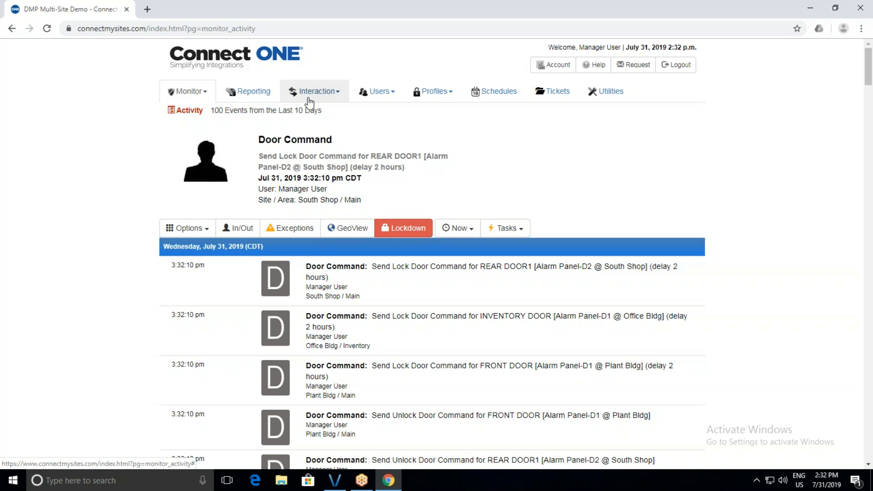
# View the six site camera snapshots and their view options, then open the Security monitoring page.
pyautogui.click(186, 91)
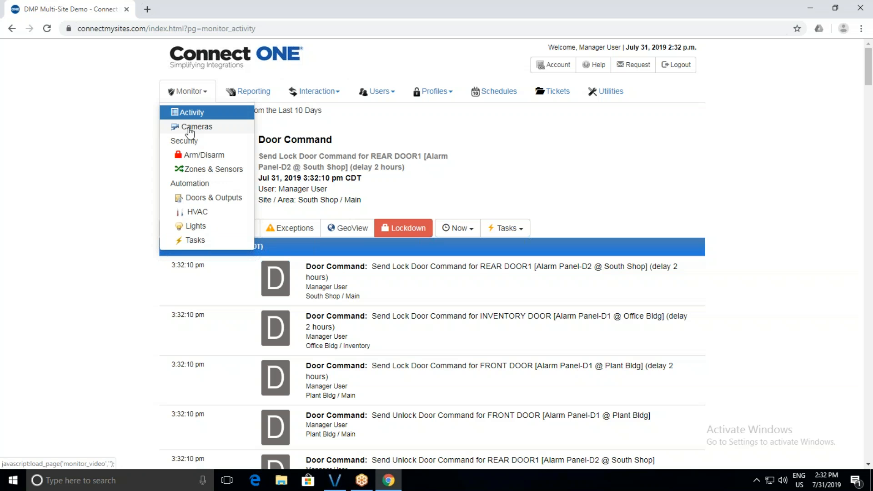
pyautogui.click(189, 130)
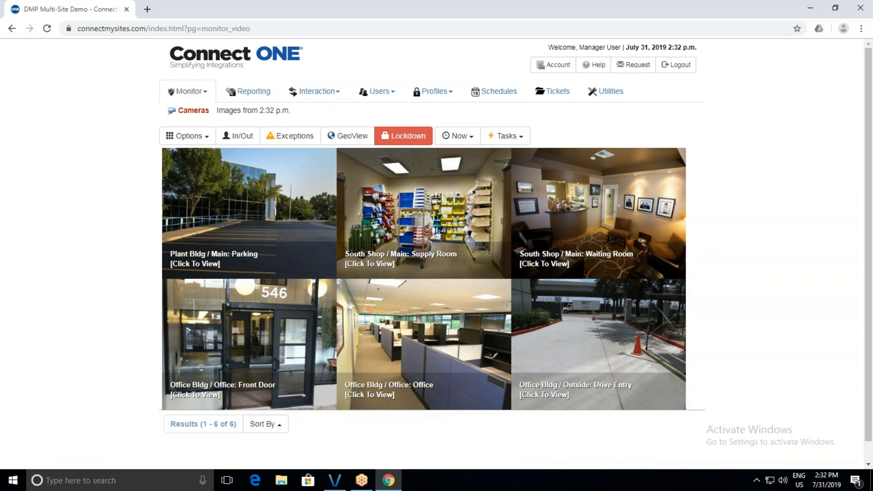
pyautogui.click(190, 135)
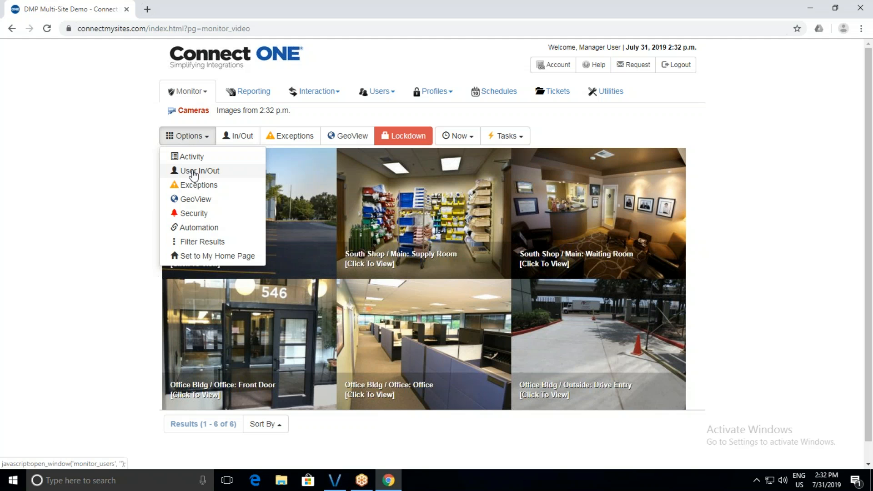
pyautogui.click(189, 91)
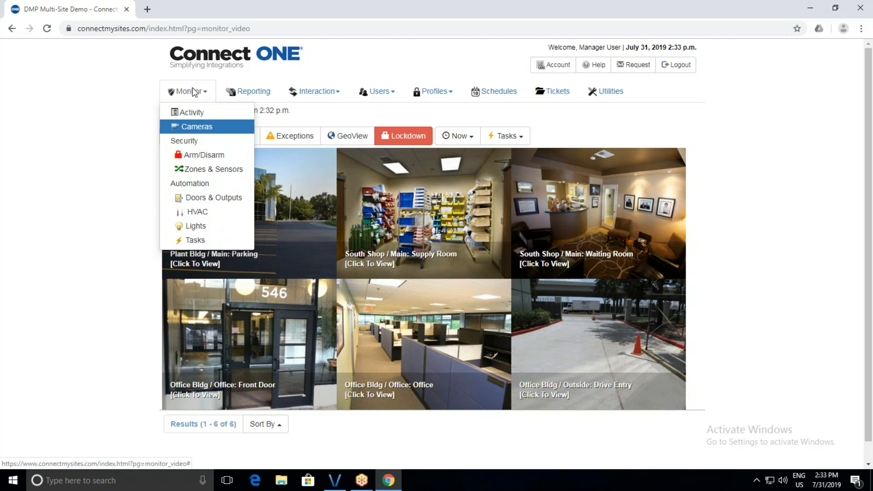
pyautogui.click(191, 141)
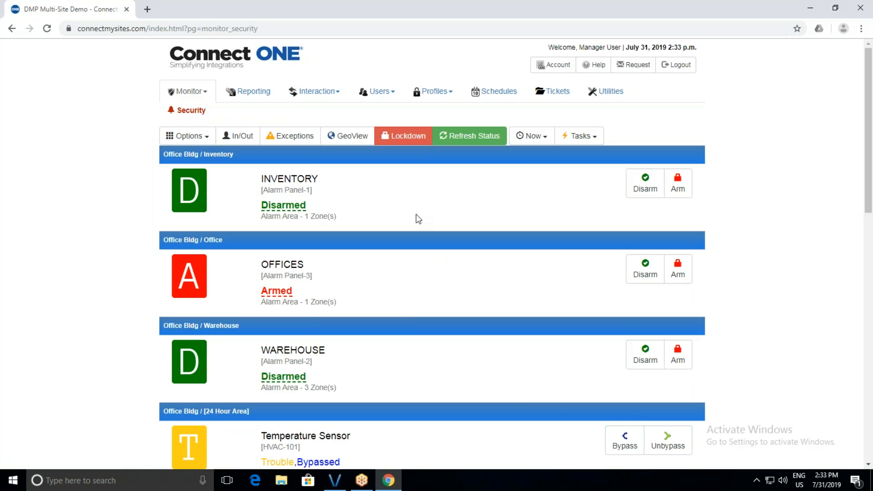
# Scroll to the South Shop areas and mark the OFFICE area for disarming.
pyautogui.scroll(-2, 417, 233)
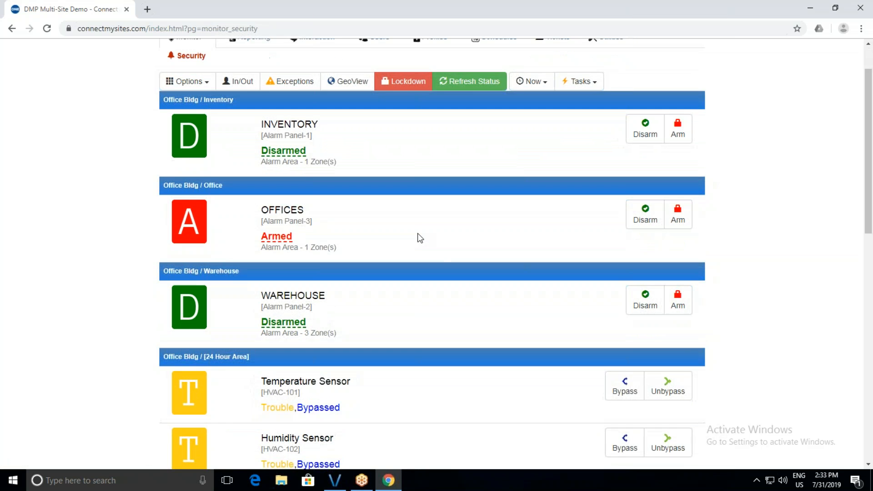
pyautogui.scroll(-1, 420, 238)
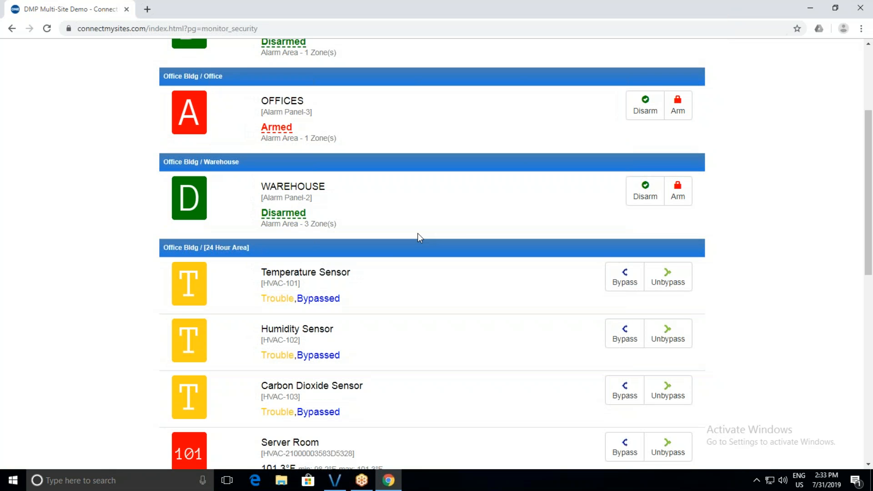
pyautogui.scroll(-2, 418, 236)
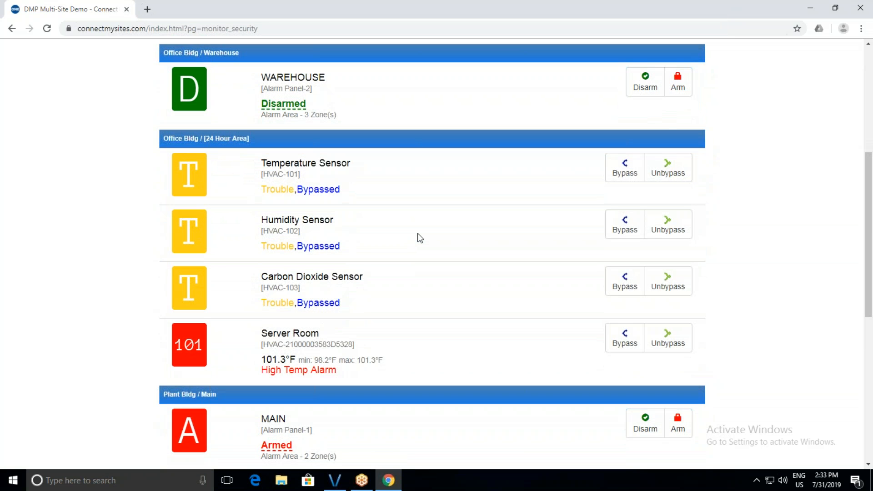
pyautogui.scroll(-3, 419, 237)
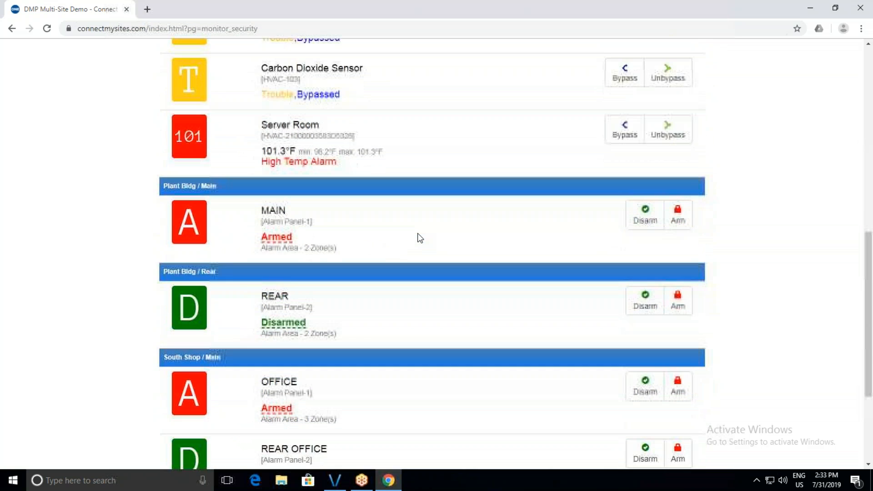
pyautogui.scroll(-2, 418, 237)
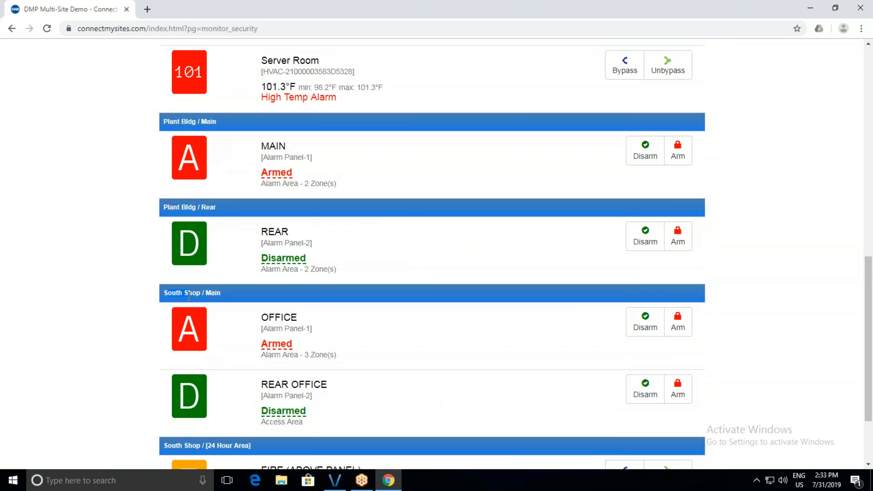
pyautogui.click(207, 299)
pyautogui.moveTo(278, 349)
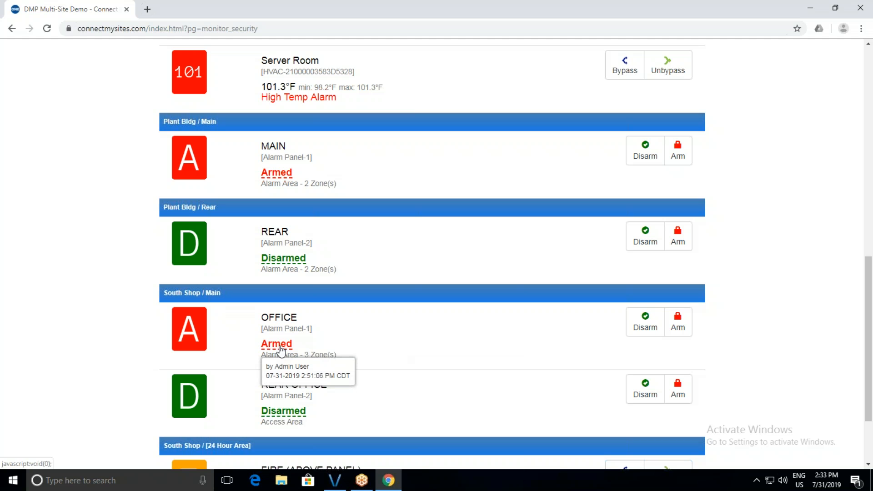
pyautogui.click(643, 331)
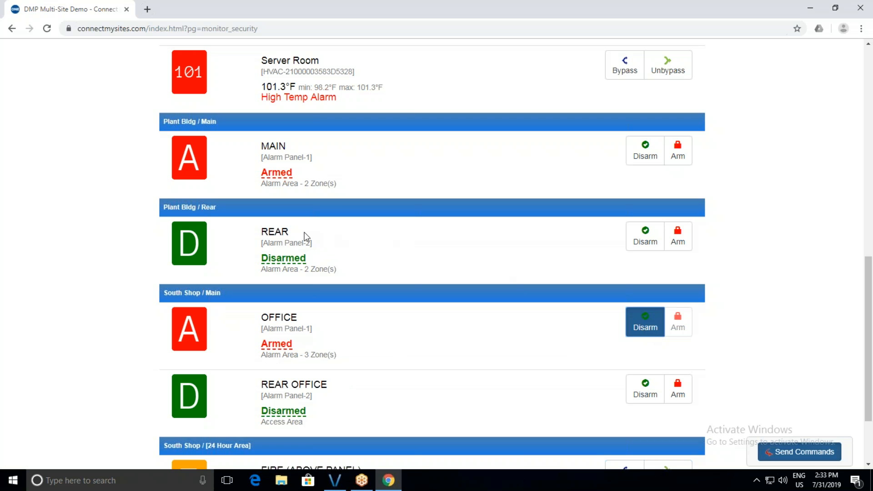
# Force-arm the Plant Bldg REAR area and send the pending arm and disarm commands.
pyautogui.click(677, 237)
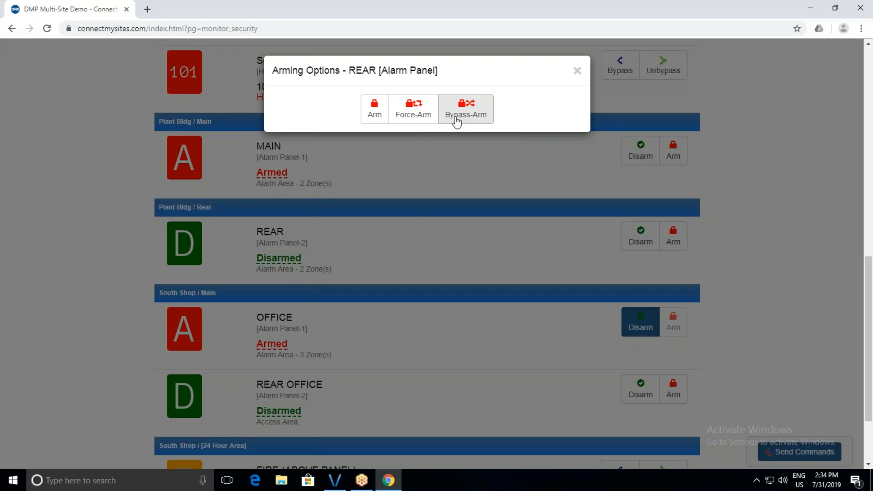
pyautogui.click(410, 120)
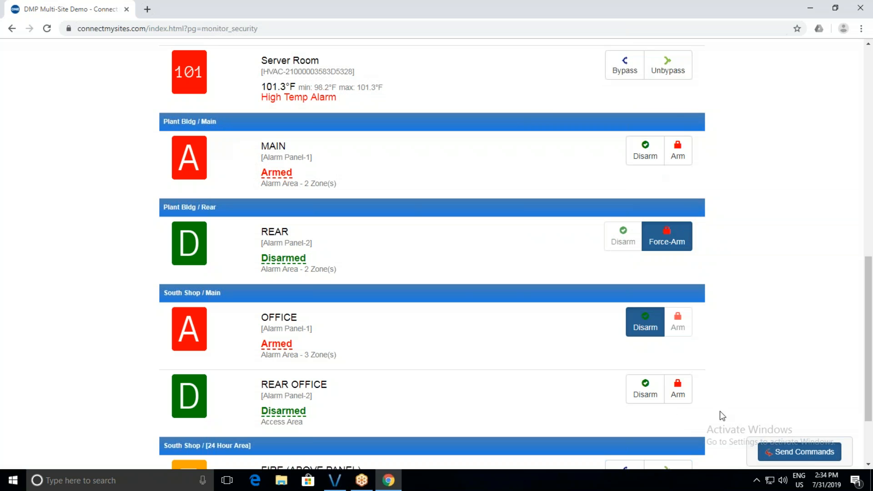
pyautogui.click(770, 456)
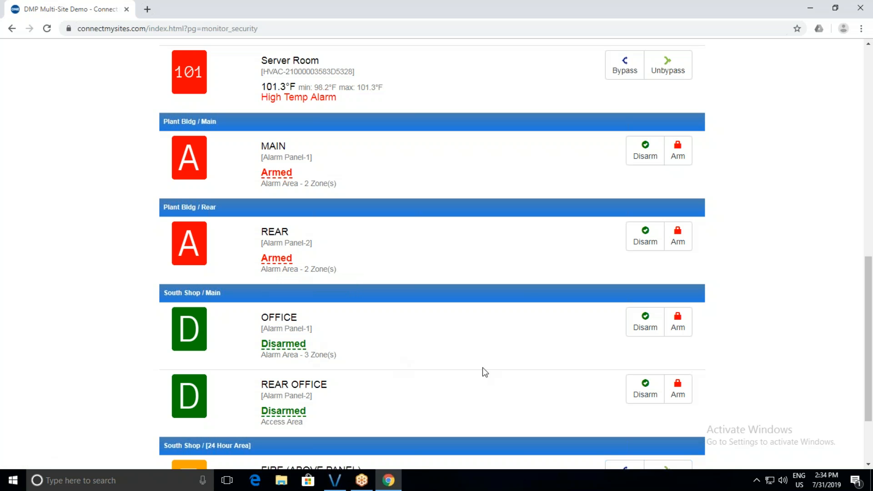
# Switch to the Automation monitoring page.
pyautogui.scroll(14, 482, 367)
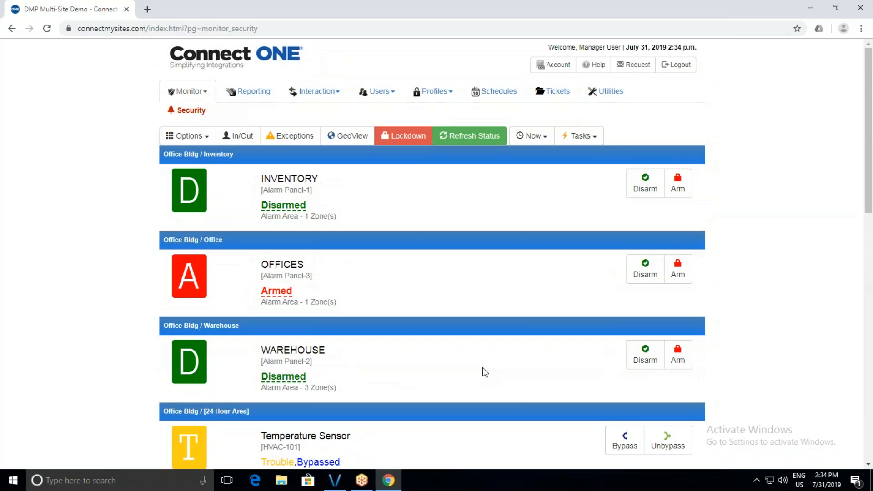
pyautogui.click(188, 91)
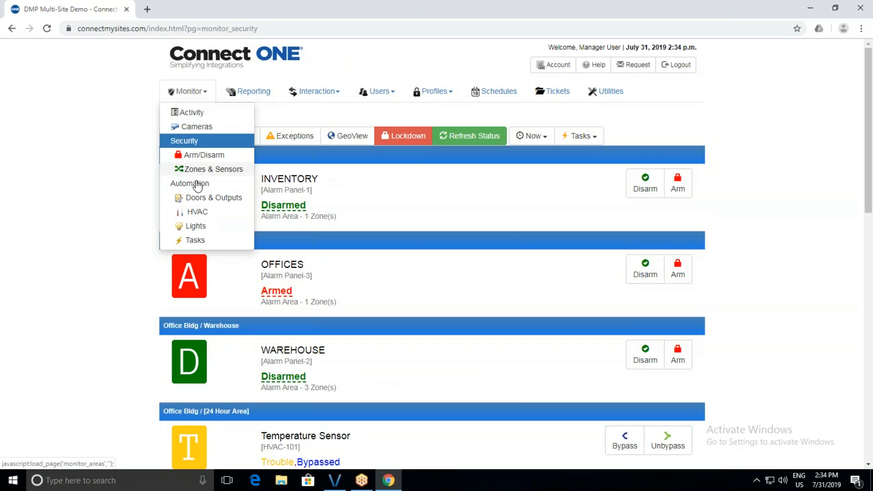
pyautogui.click(200, 195)
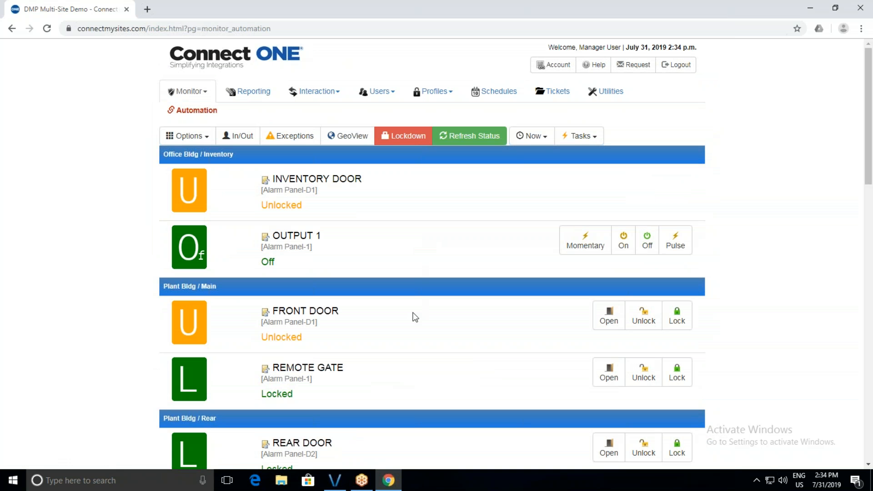
# Lock the FRONT DOOR, unlock the REMOTE GATE, and send the door commands.
pyautogui.scroll(-2, 410, 322)
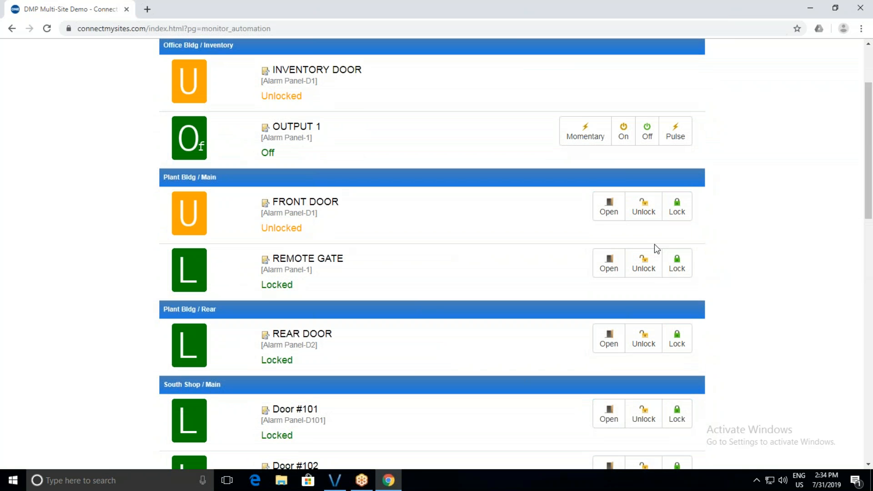
pyautogui.click(677, 210)
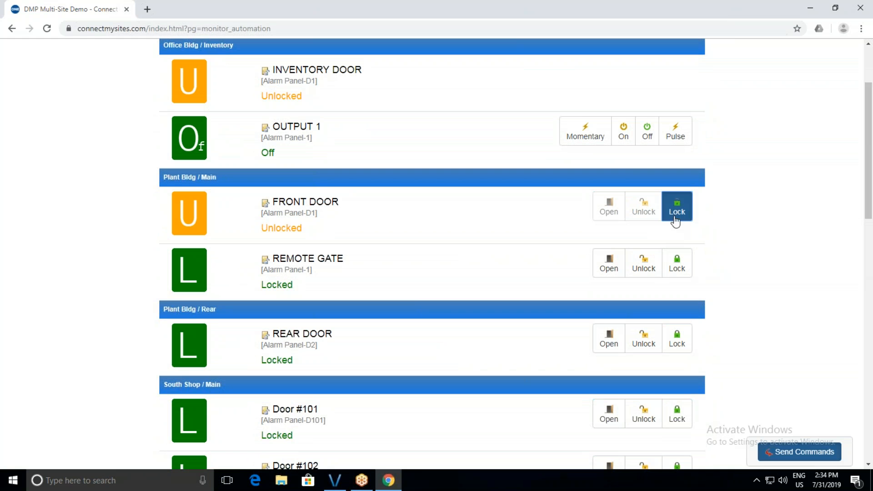
pyautogui.click(641, 271)
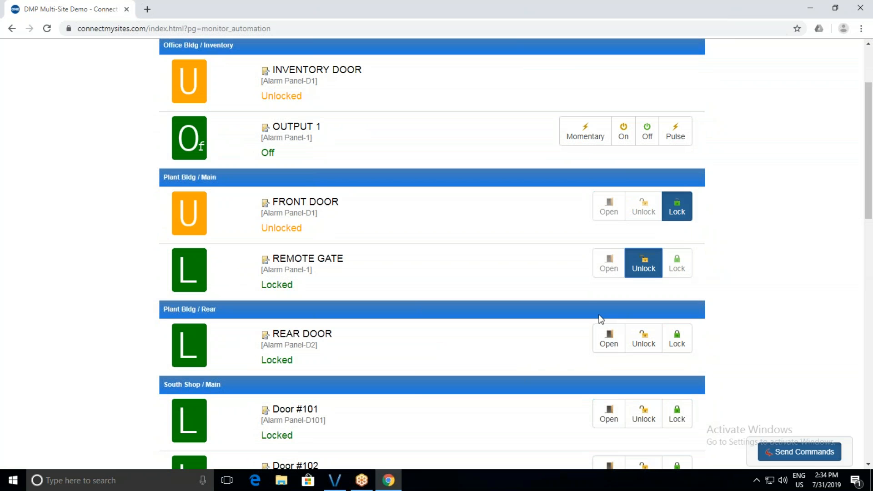
pyautogui.click(784, 453)
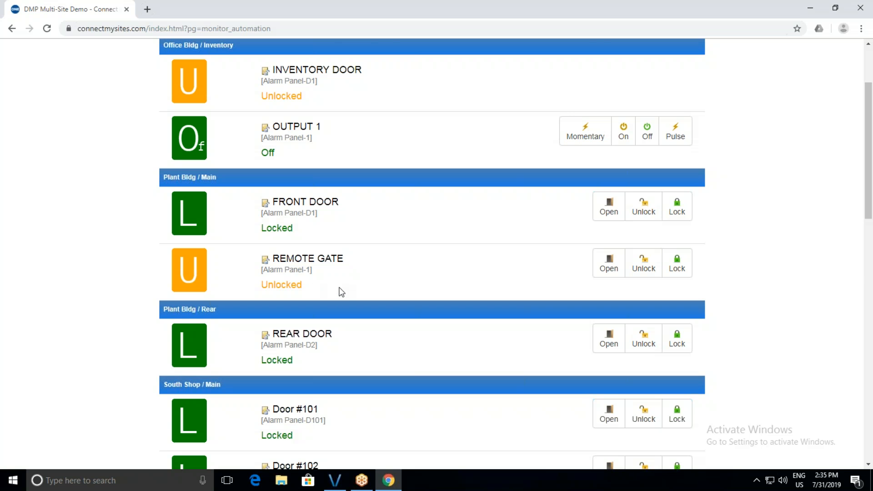
pyautogui.scroll(3, 367, 284)
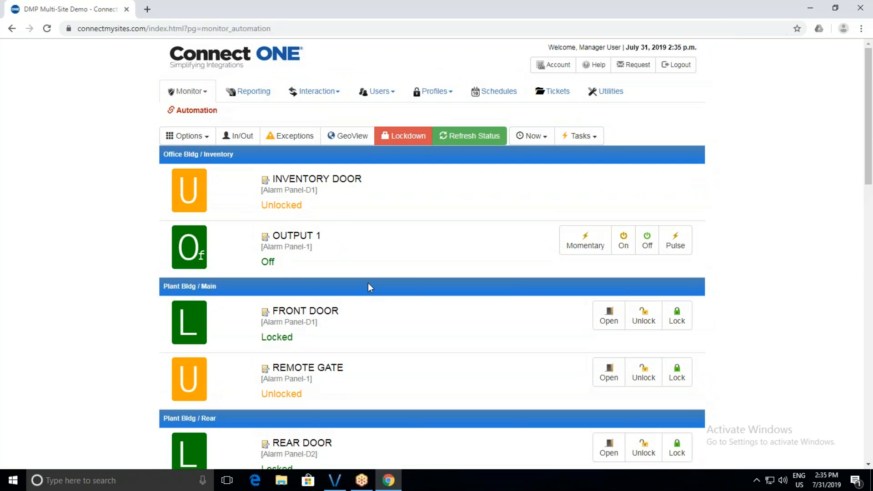
# Check the Lockdown options, close them without locking down, and go to the Reporting page.
pyautogui.click(407, 143)
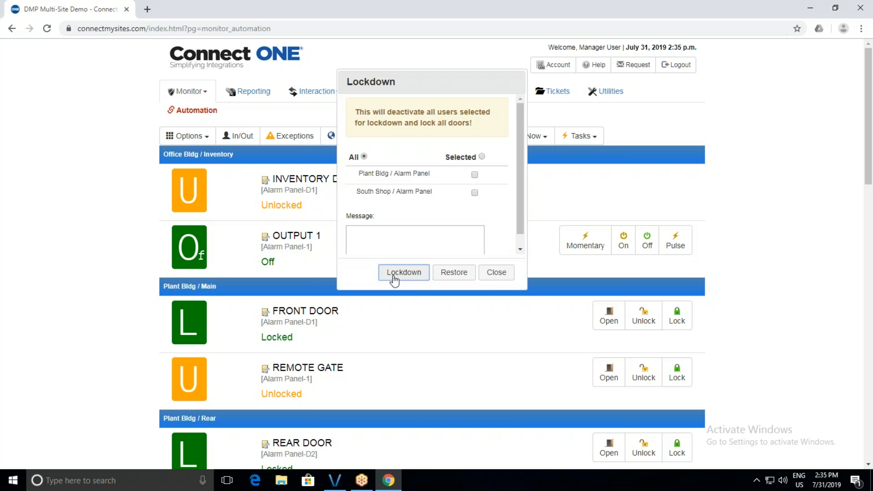
pyautogui.click(495, 273)
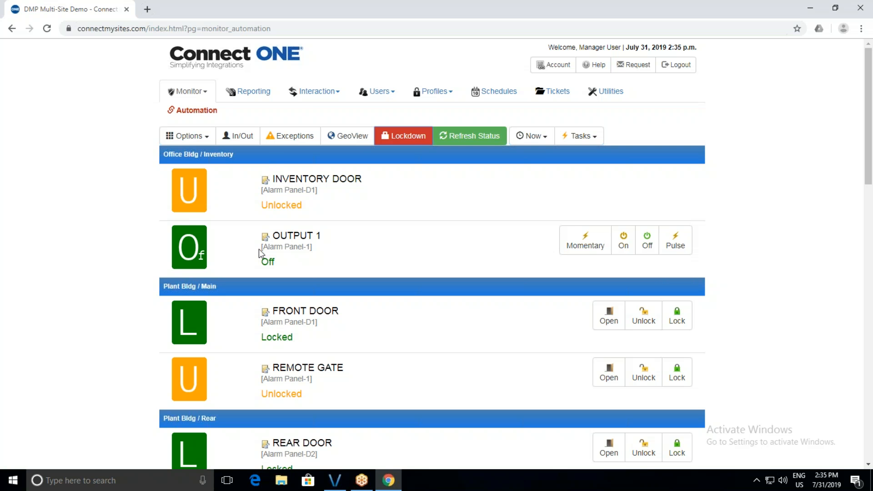
pyautogui.click(251, 92)
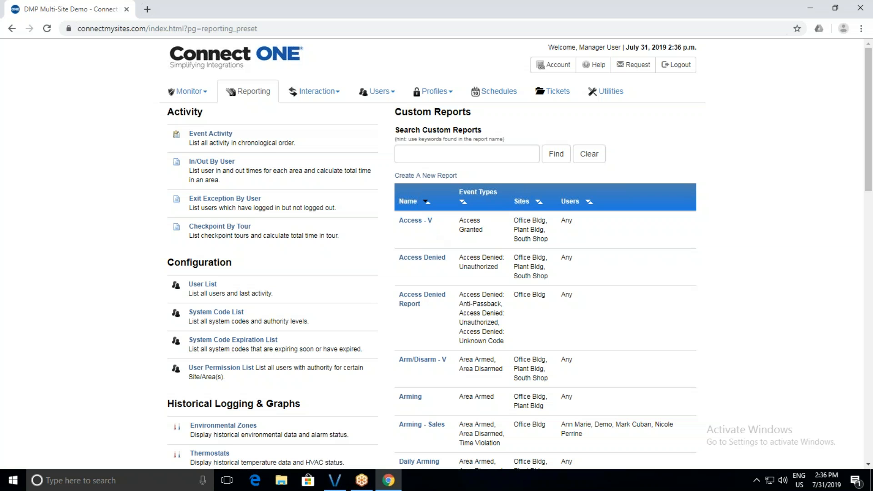
# Run the Access Denied custom report for Today and close its empty 0-event results.
pyautogui.click(431, 262)
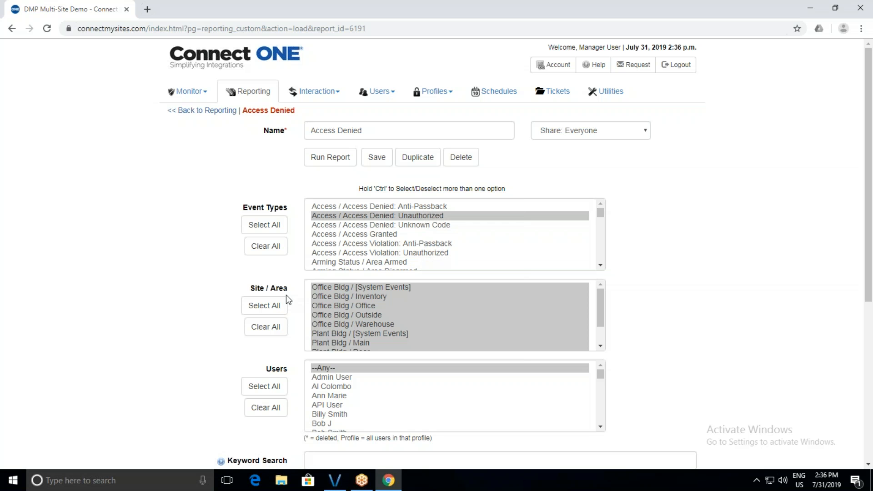
pyautogui.scroll(-1, 286, 294)
pyautogui.scroll(-1, 342, 285)
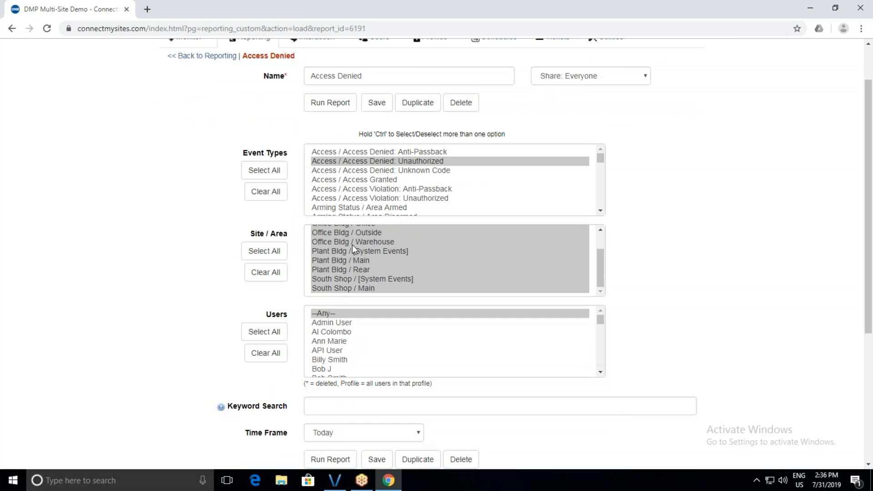
pyautogui.scroll(-2, 331, 308)
pyautogui.scroll(2, 318, 310)
pyautogui.scroll(-1, 221, 306)
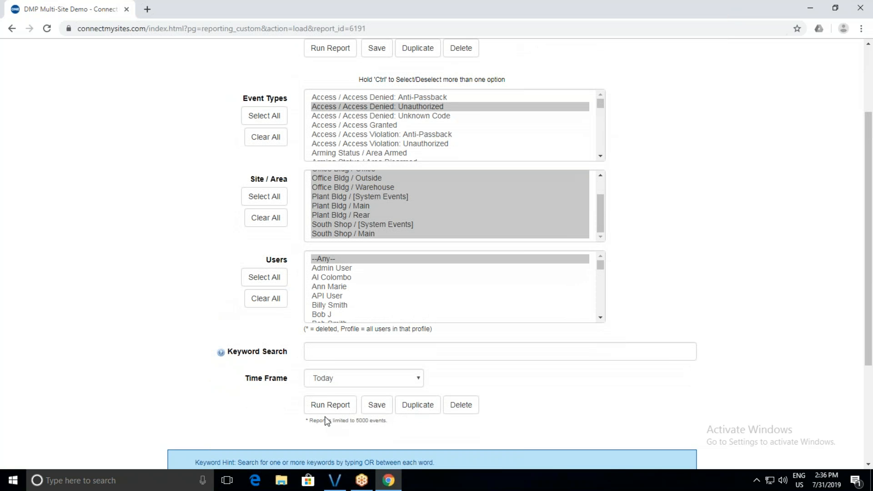
pyautogui.click(331, 405)
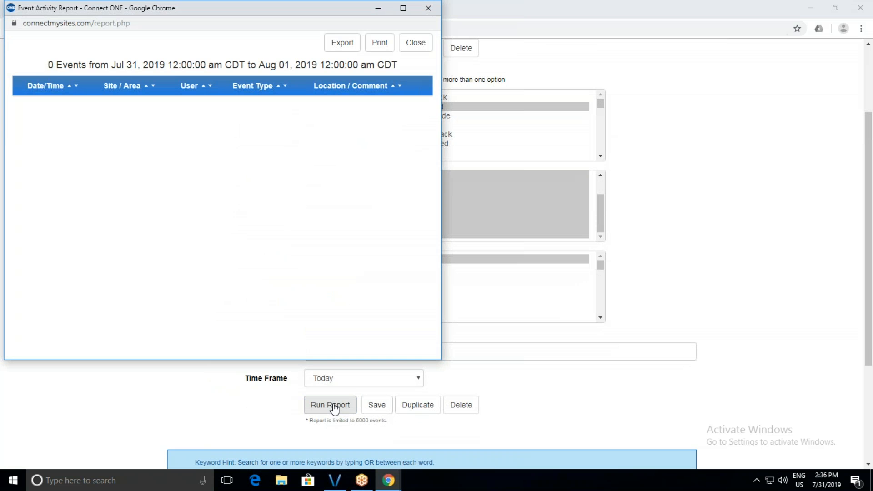
pyautogui.click(415, 42)
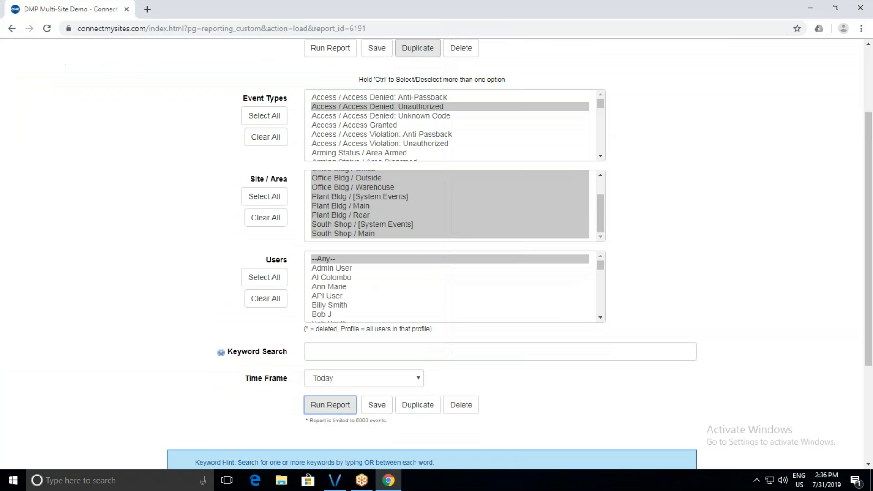
# Rerun the report with all event types and review entries like REAR Area Armed and OFFICE disarm.
pyautogui.click(261, 115)
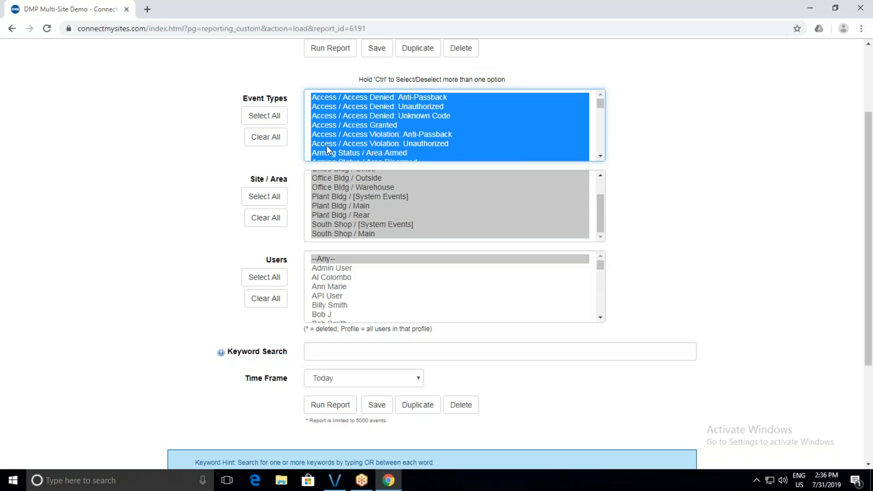
pyautogui.click(321, 407)
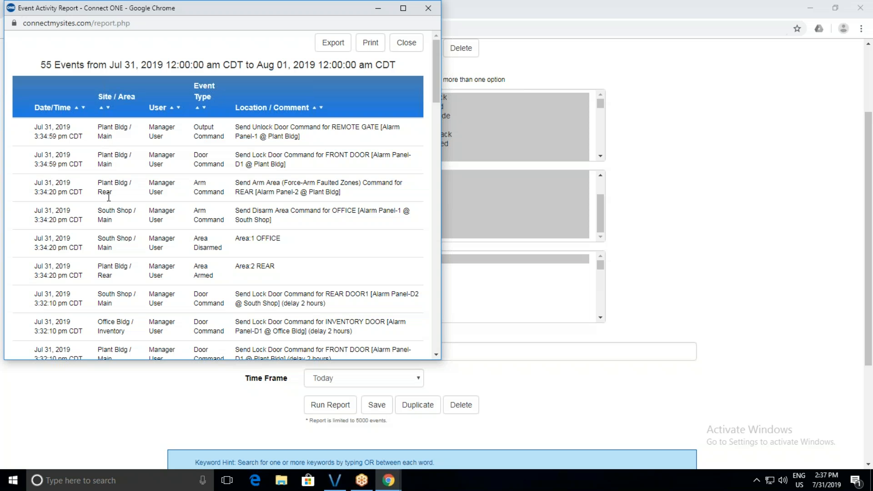
pyautogui.scroll(-2, 109, 197)
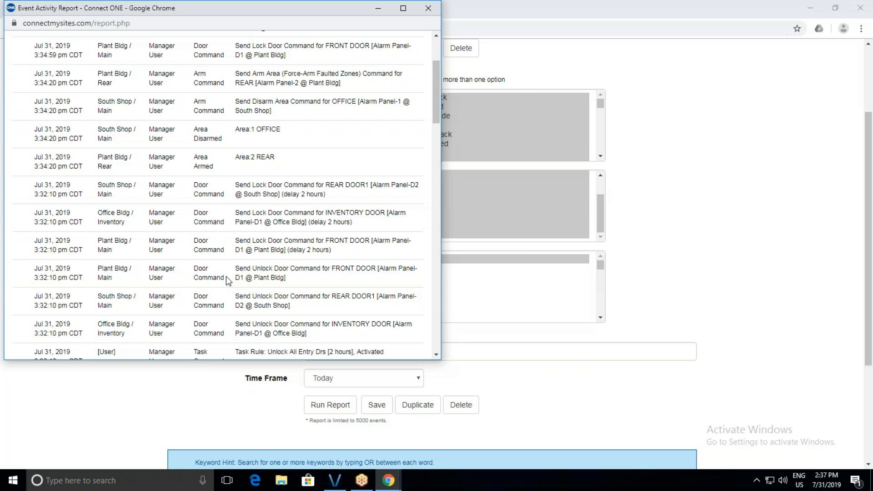
pyautogui.moveTo(197, 157); pyautogui.dragTo(242, 163)
pyautogui.click(248, 159)
pyautogui.moveTo(238, 99); pyautogui.dragTo(283, 114)
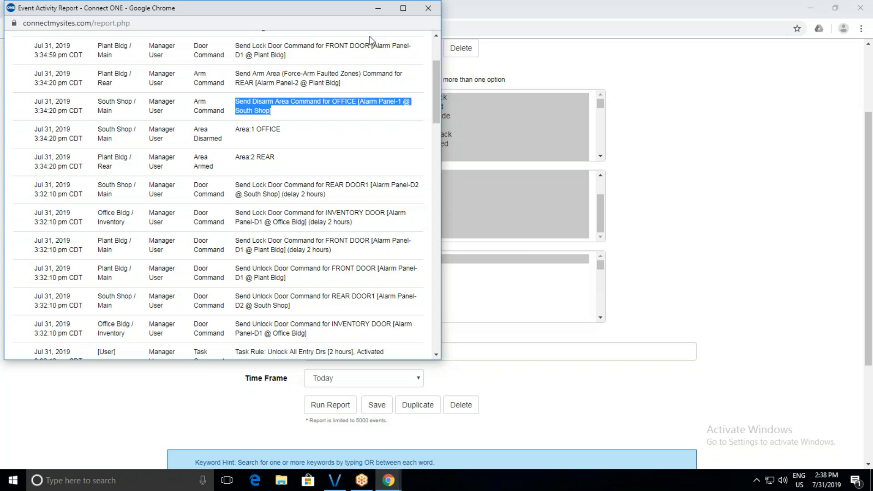
pyautogui.click(428, 8)
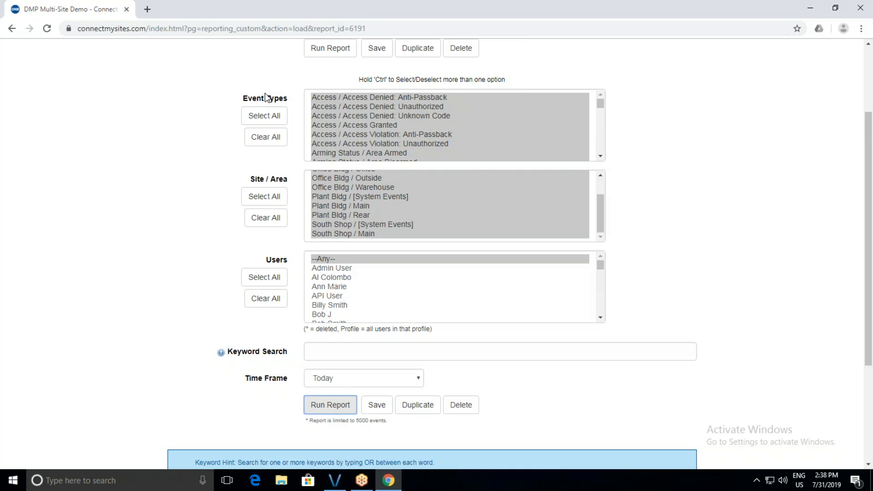
# Open Interaction > Event Rules and open the Denial Notification rule.
pyautogui.scroll(3, 268, 95)
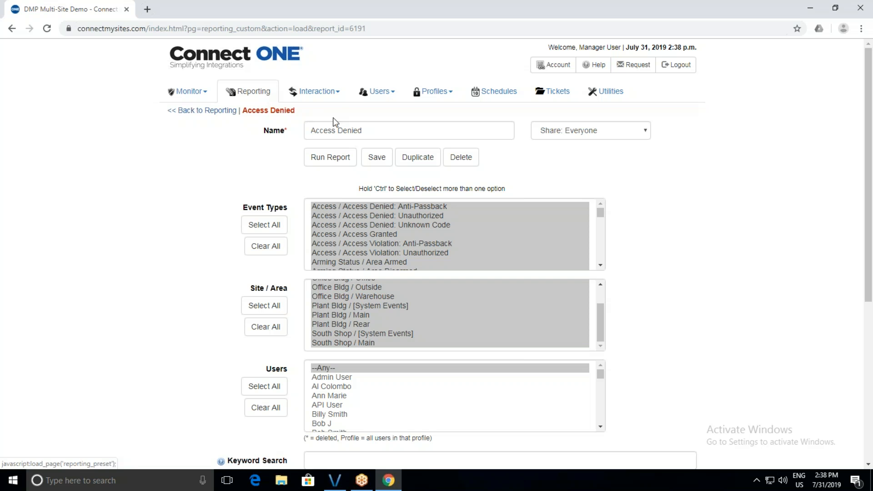
pyautogui.click(318, 95)
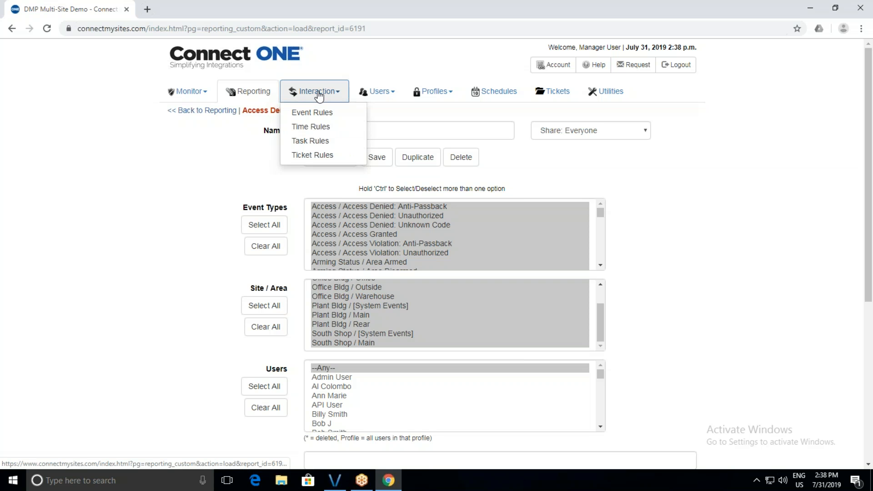
pyautogui.click(311, 112)
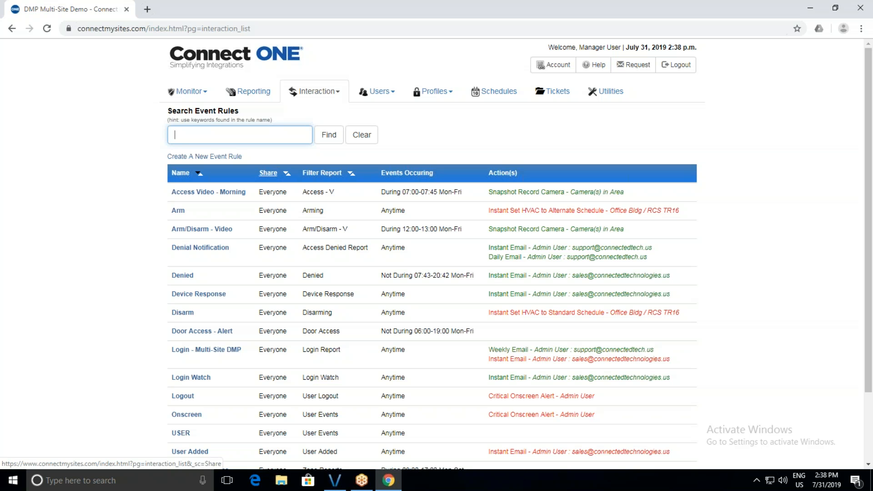
pyautogui.click(211, 249)
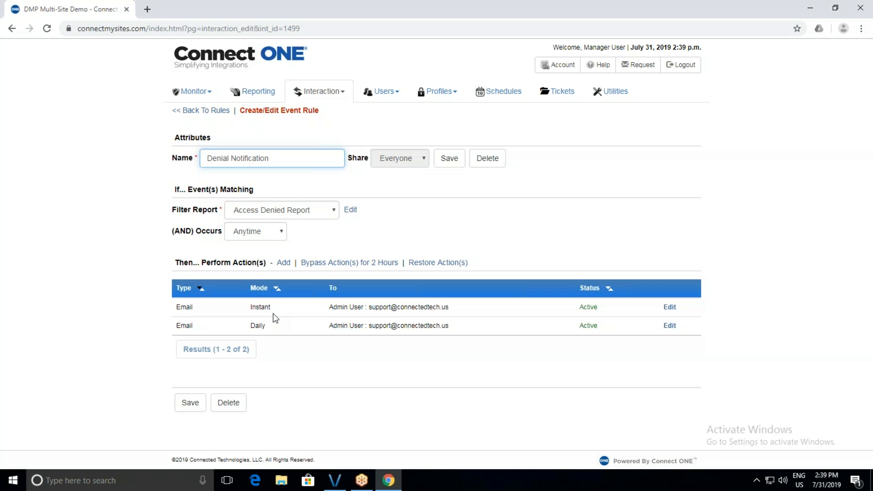
# Set the rule's Occurs condition to Not During 08:30–17:30, Mon–Fri.
pyautogui.click(272, 231)
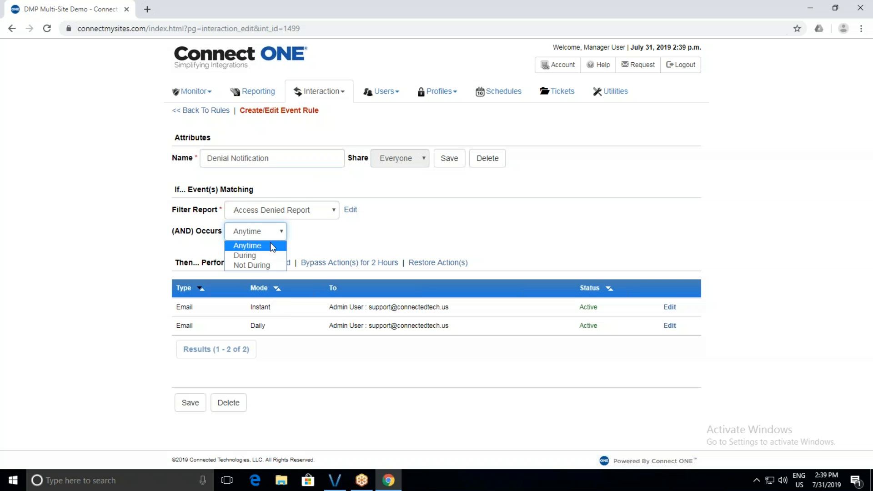
pyautogui.press('Escape')
pyautogui.press('Down')
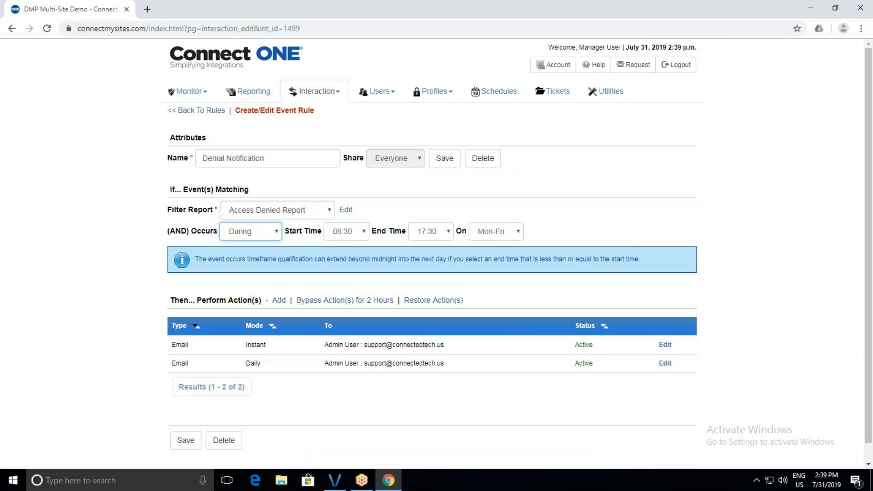
pyautogui.click(270, 231)
pyautogui.click(269, 264)
# Add a new action to the rule and view the Action Type choices, defaulting to Email / Text.
pyautogui.click(280, 304)
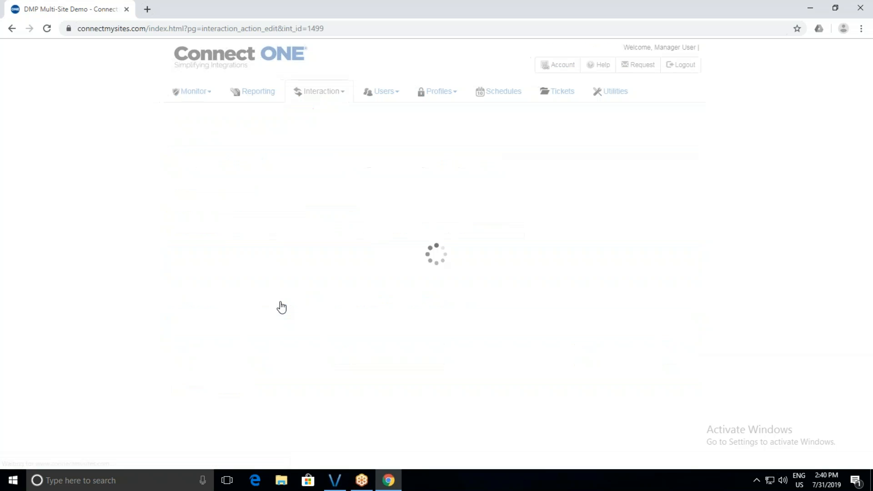
pyautogui.click(357, 142)
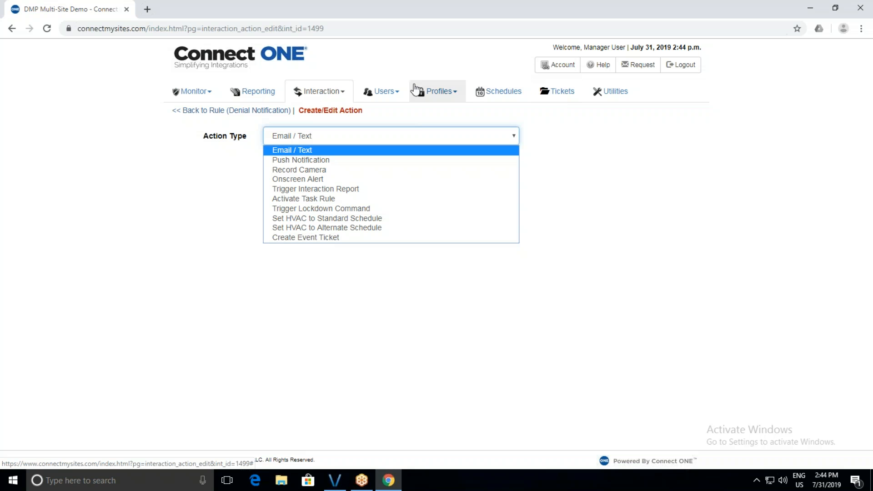
# Open Interaction > Time Rules and edit the first unnamed Area(s) Armed rule, 00:00–17:00 Mon–Fri.
pyautogui.click(323, 87)
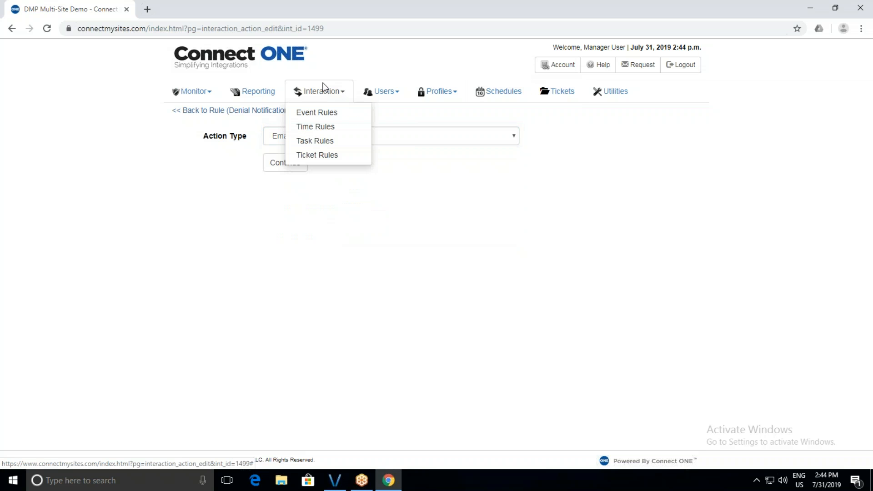
pyautogui.click(321, 129)
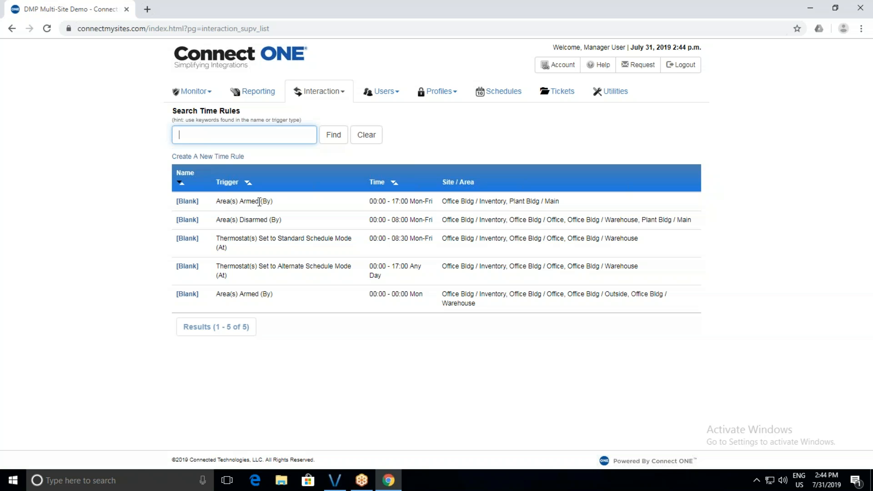
pyautogui.click(184, 201)
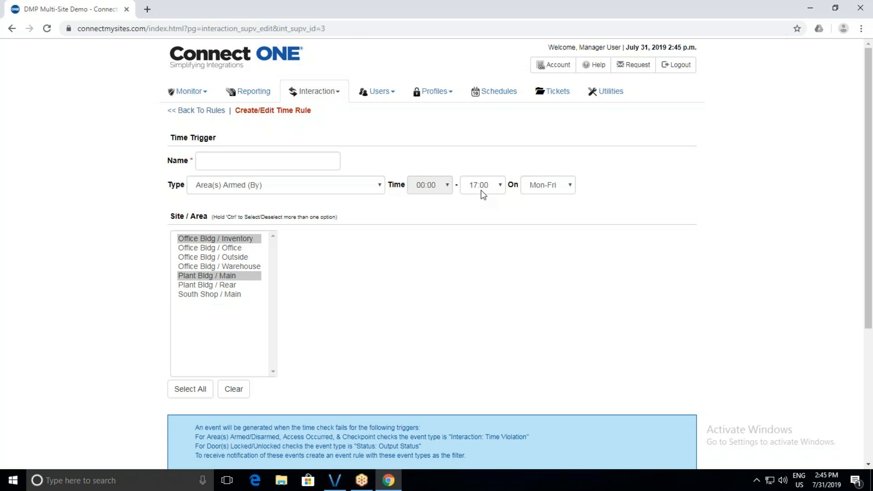
# Set the first time rule's type to Trigger Interaction Report [Group1] (At), leaving 00:00–17:00 Mon-Fri unchanged.
pyautogui.scroll(-1, 359, 231)
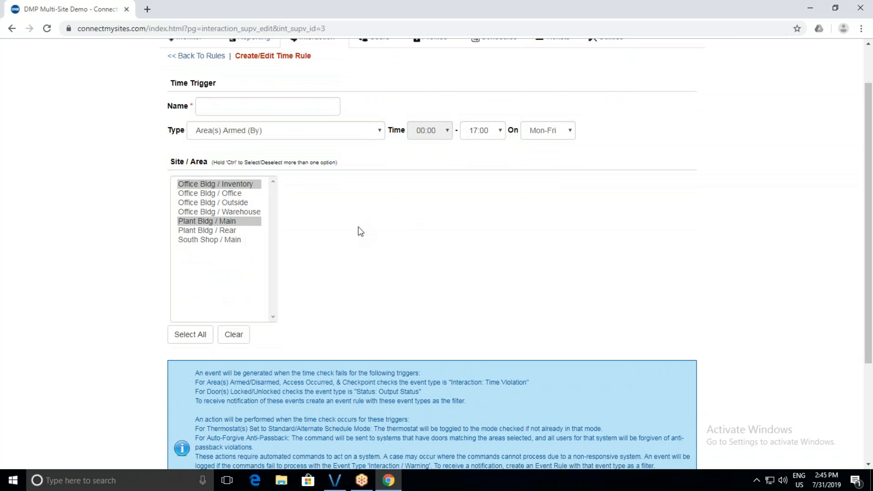
pyautogui.click(342, 135)
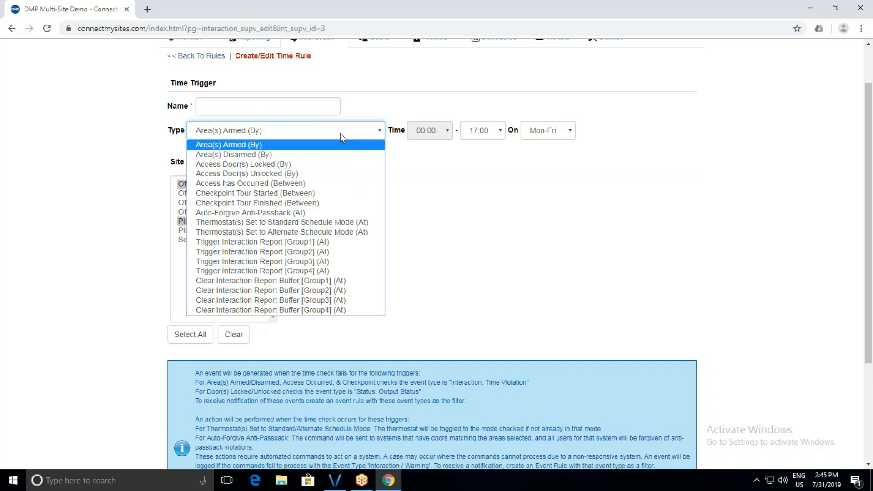
pyautogui.click(335, 242)
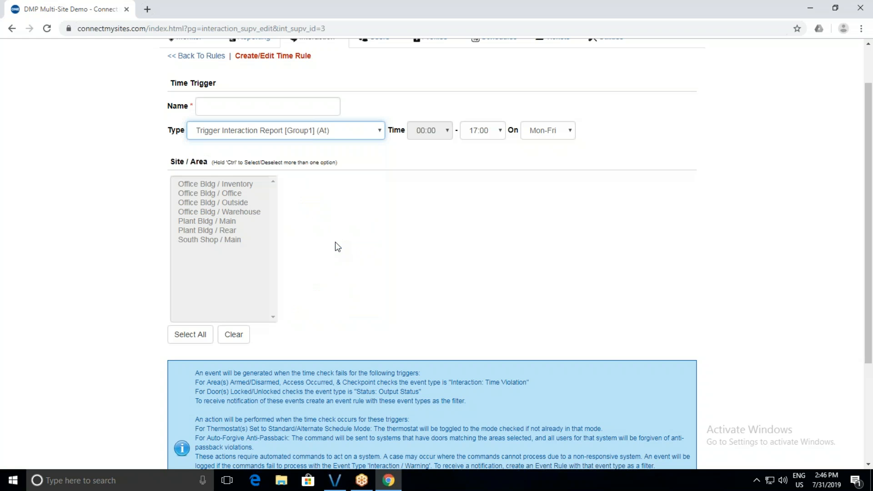
pyautogui.click(478, 136)
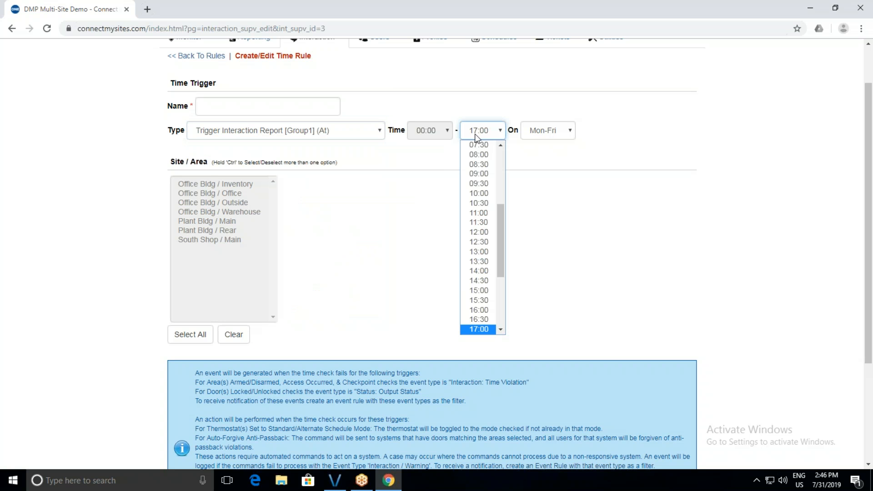
pyautogui.click(363, 179)
pyautogui.scroll(2, 345, 137)
pyautogui.click(332, 101)
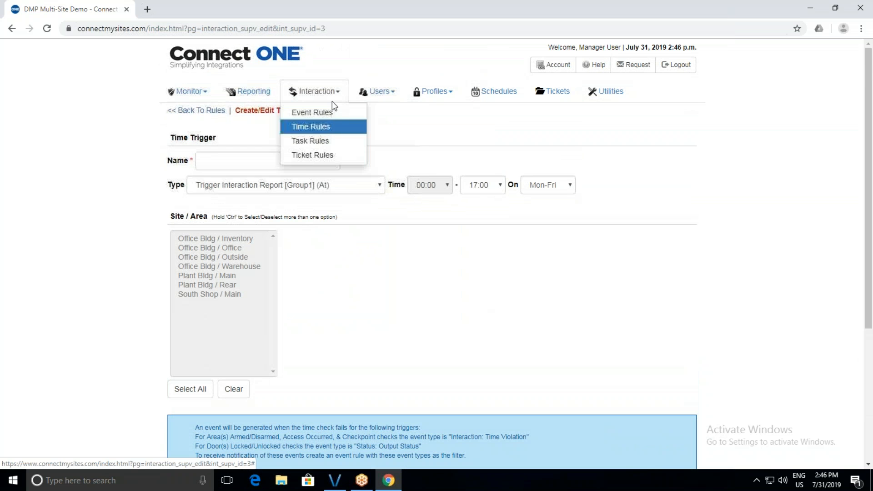
# Open the Unlock All Entry Drs [2 hours] task rule and look through its six door lock/unlock actions.
pyautogui.click(333, 140)
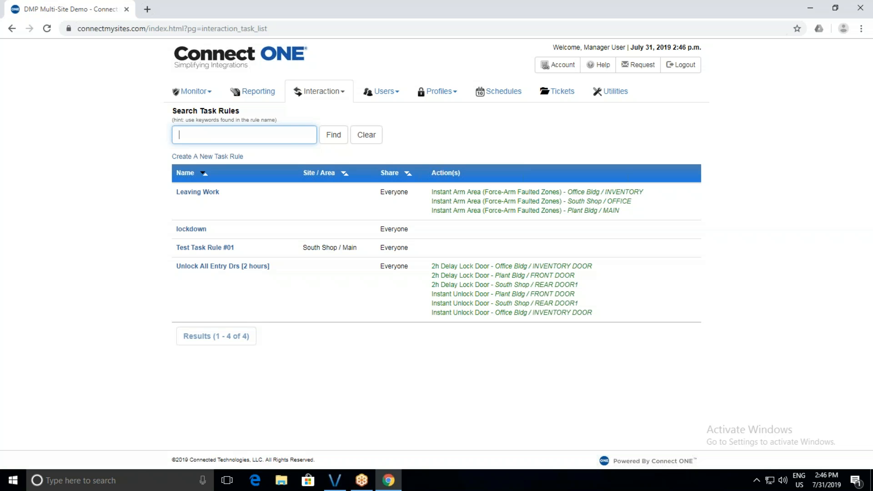
pyautogui.click(256, 268)
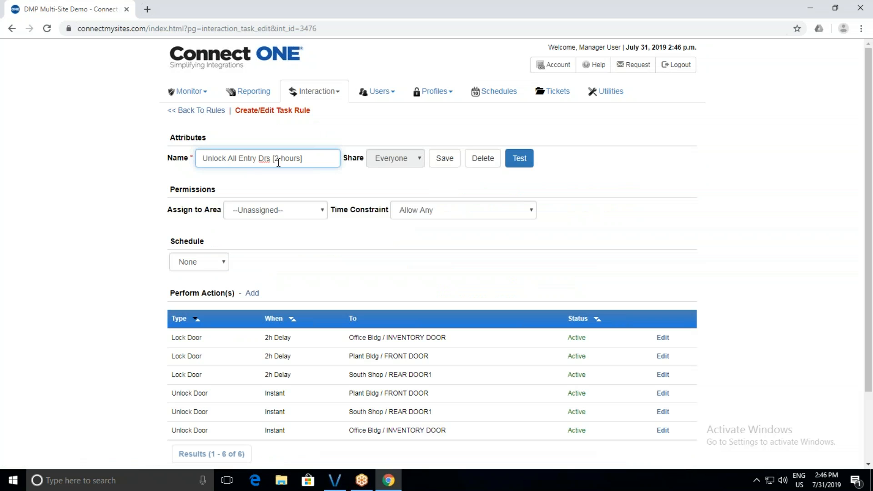
pyautogui.scroll(-2, 333, 265)
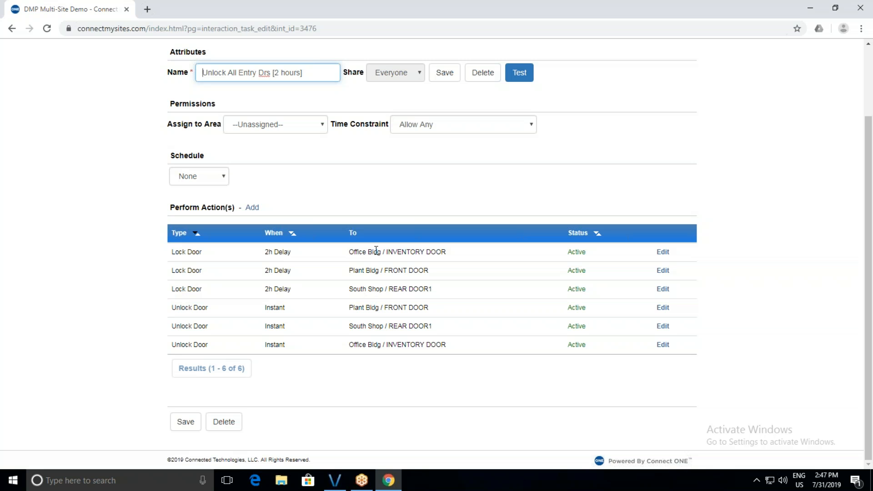
pyautogui.scroll(2, 375, 250)
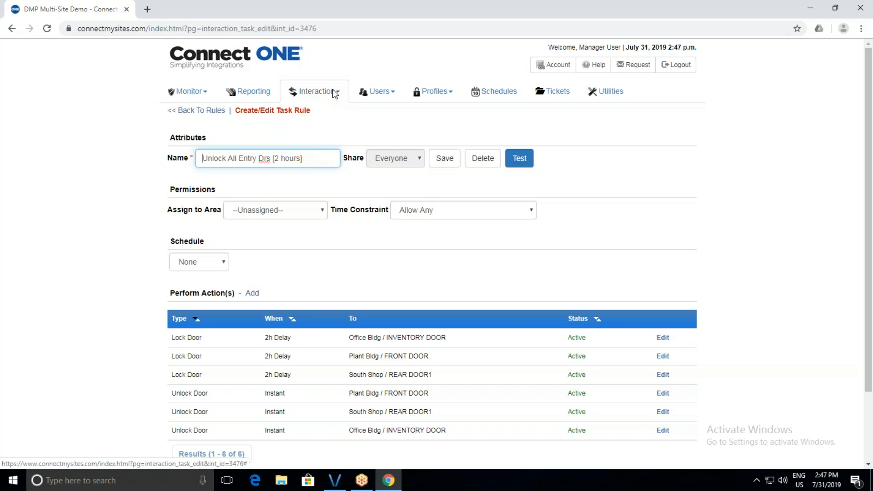
pyautogui.click(332, 92)
# Open the Office Bldg Issues ticket rule and review its Office Bldg site, ticket types and email actions.
pyautogui.click(331, 156)
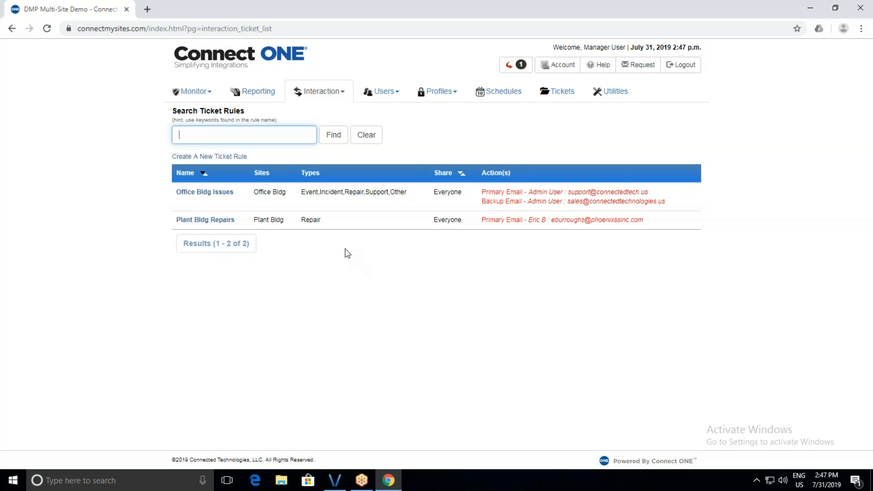
pyautogui.click(217, 193)
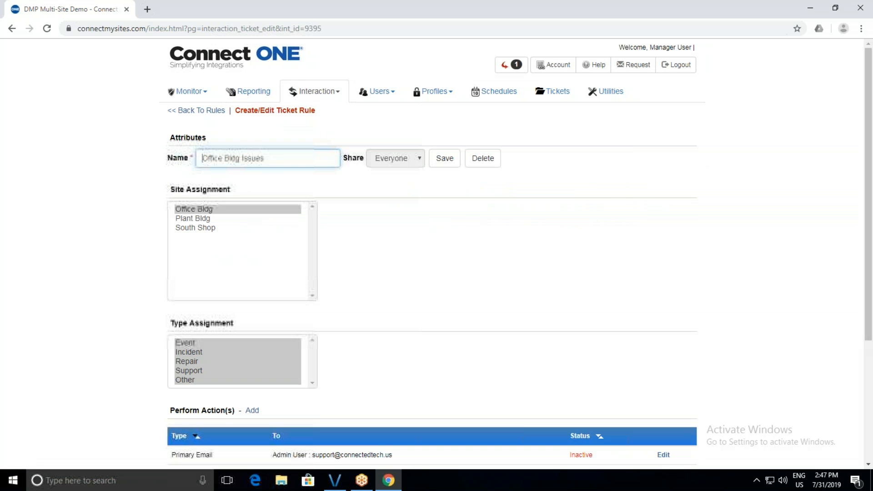
pyautogui.scroll(-3, 334, 316)
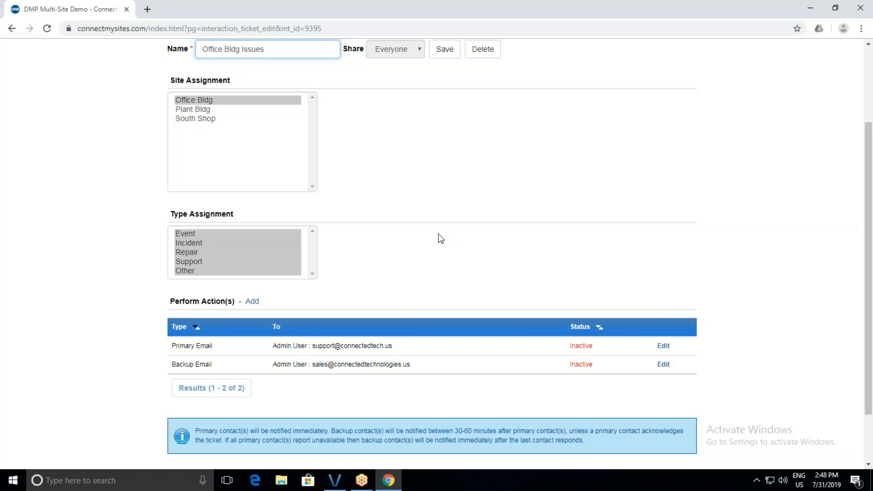
pyautogui.scroll(3, 357, 208)
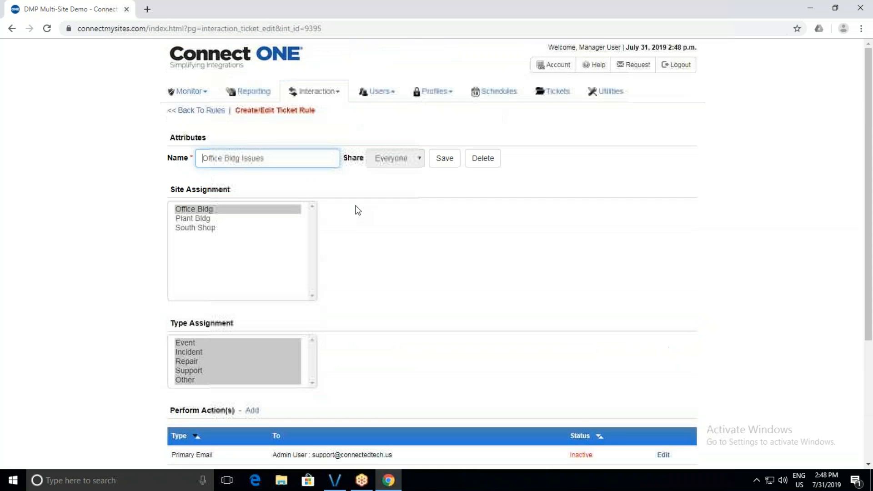
pyautogui.click(418, 95)
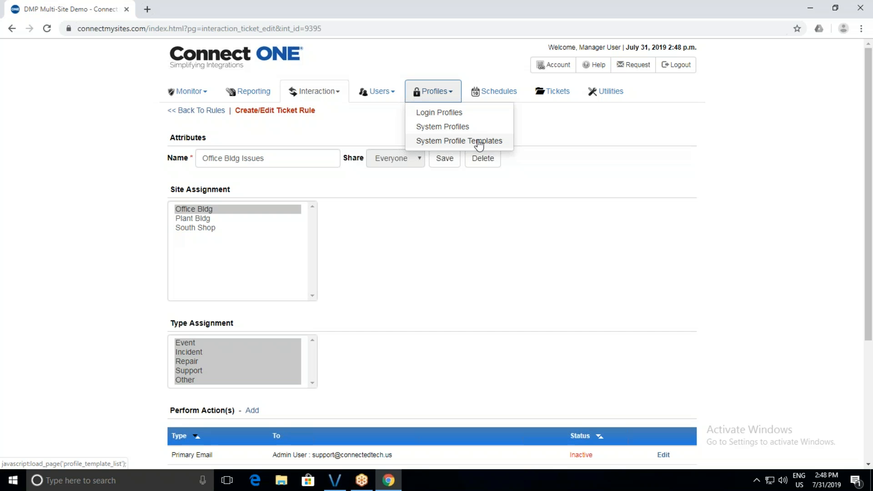
# Open the Admin profile from the Login Profiles list.
pyautogui.click(455, 113)
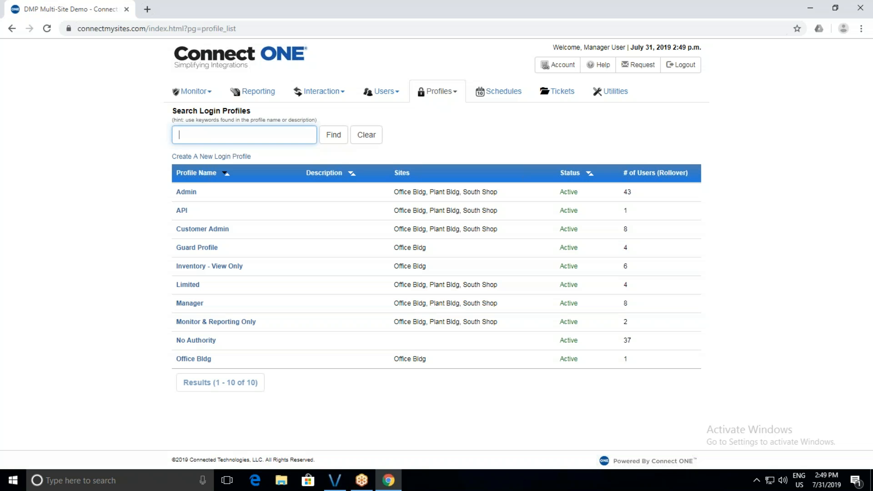
pyautogui.click(187, 193)
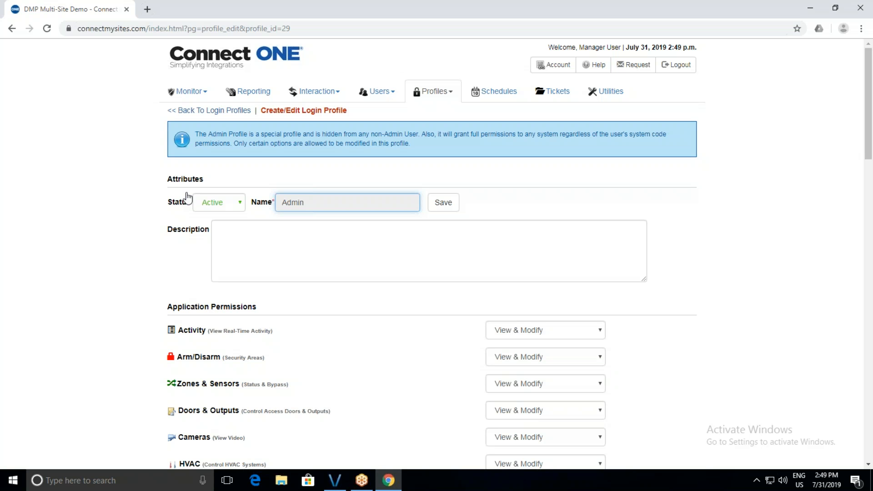
pyautogui.scroll(-2, 295, 309)
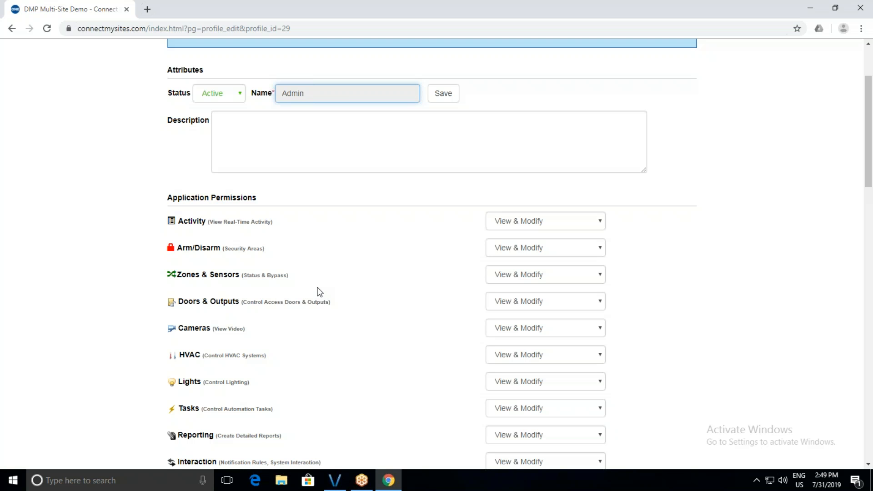
pyautogui.scroll(3, 319, 292)
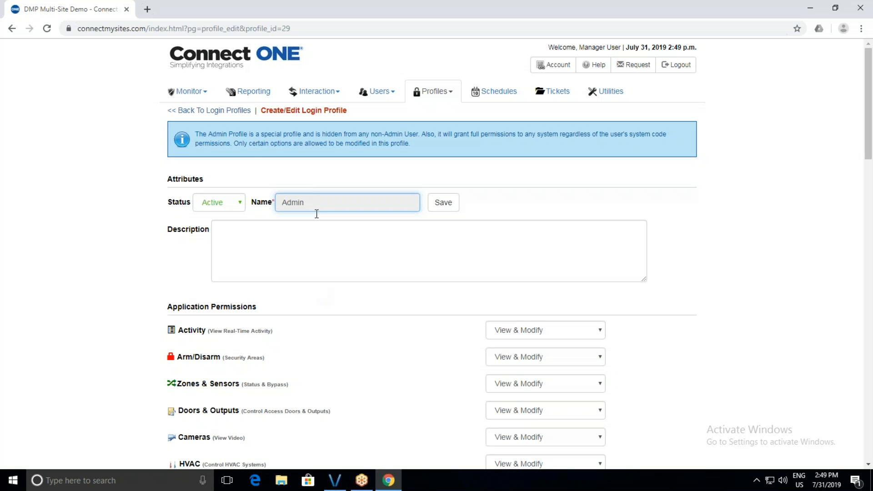
pyautogui.scroll(-2, 242, 201)
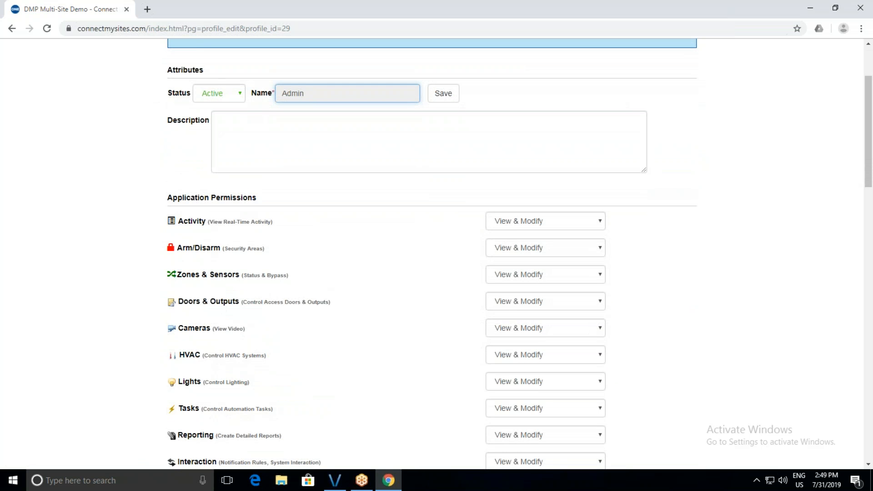
pyautogui.scroll(-2, 222, 137)
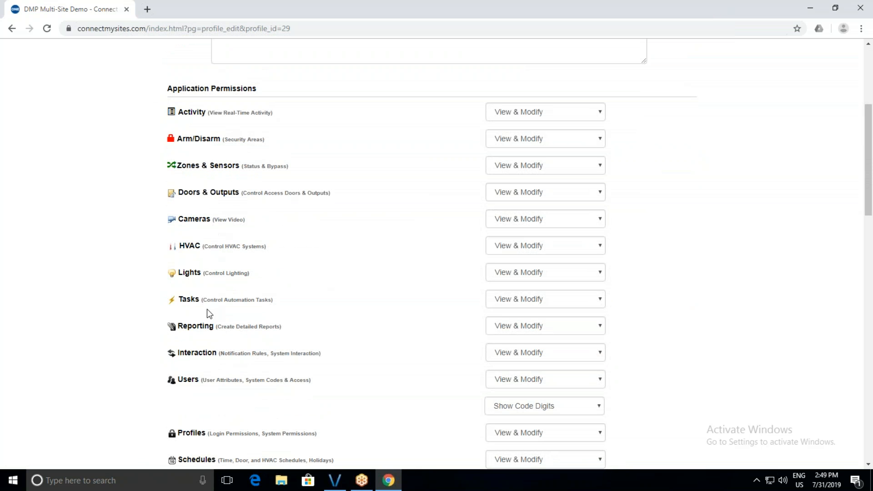
pyautogui.scroll(-1, 210, 310)
pyautogui.click(503, 218)
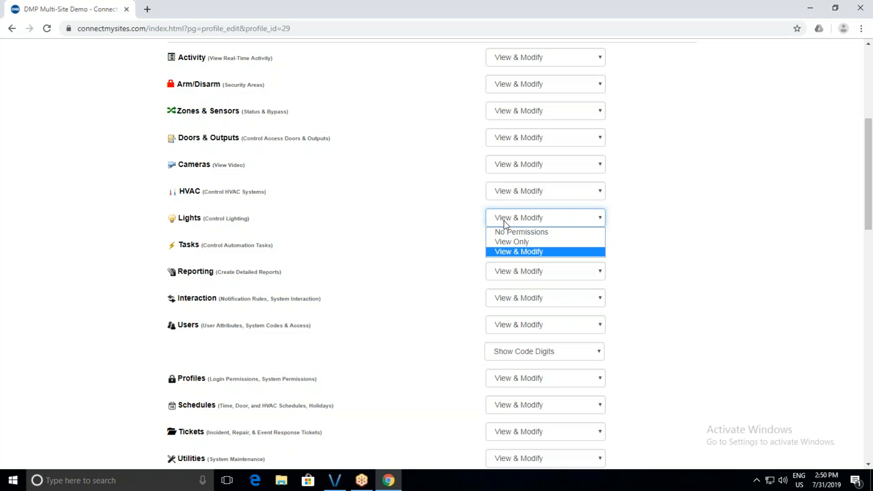
pyautogui.click(420, 190)
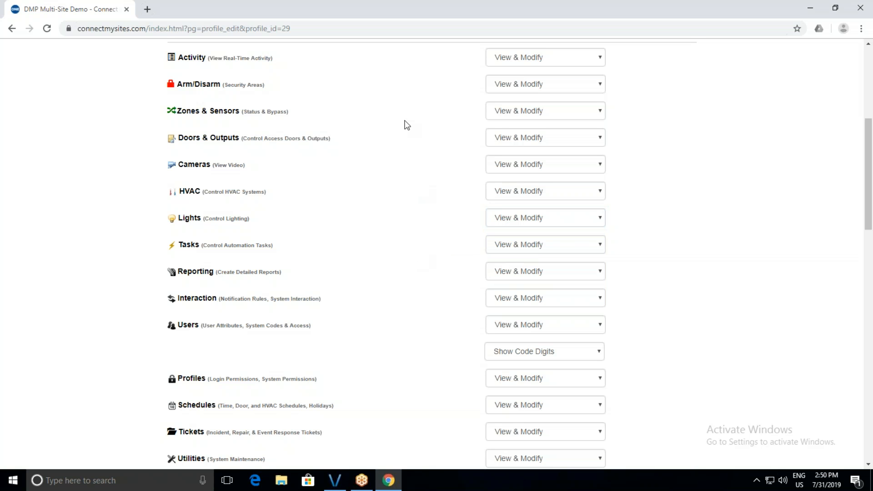
pyautogui.scroll(-6, 401, 285)
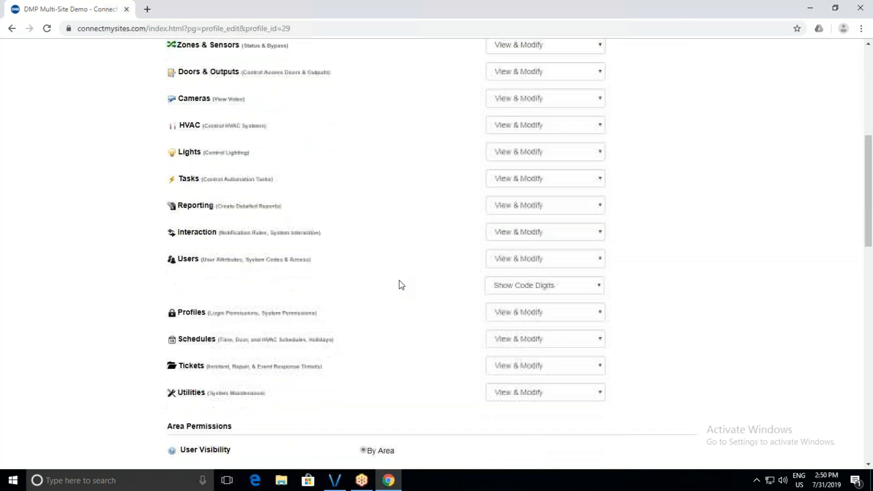
# Review the Admin profile's Area Permissions, Schedule, IP Address Filter and Session settings, then return to Login Profiles.
pyautogui.scroll(-2, 401, 285)
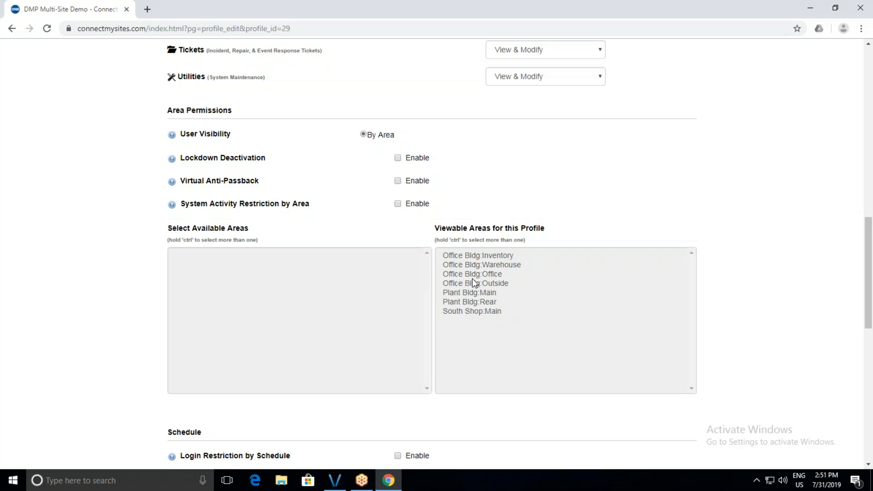
pyautogui.scroll(-5, 472, 278)
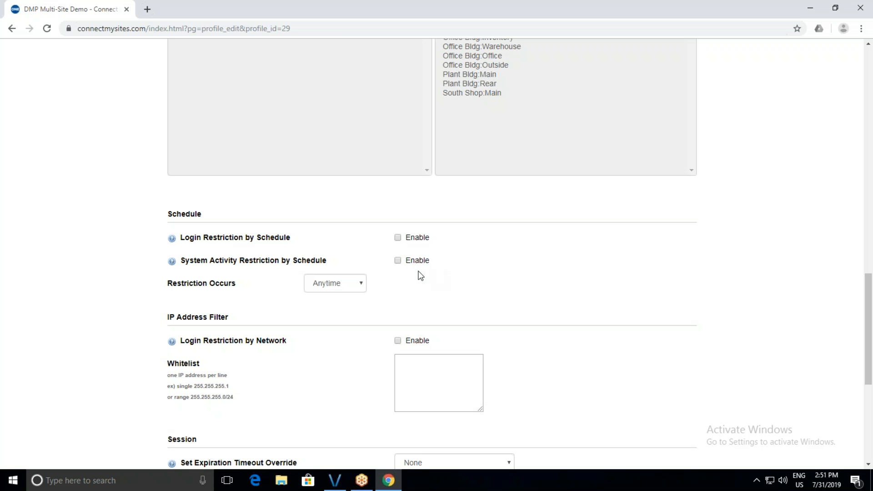
pyautogui.scroll(-5, 375, 273)
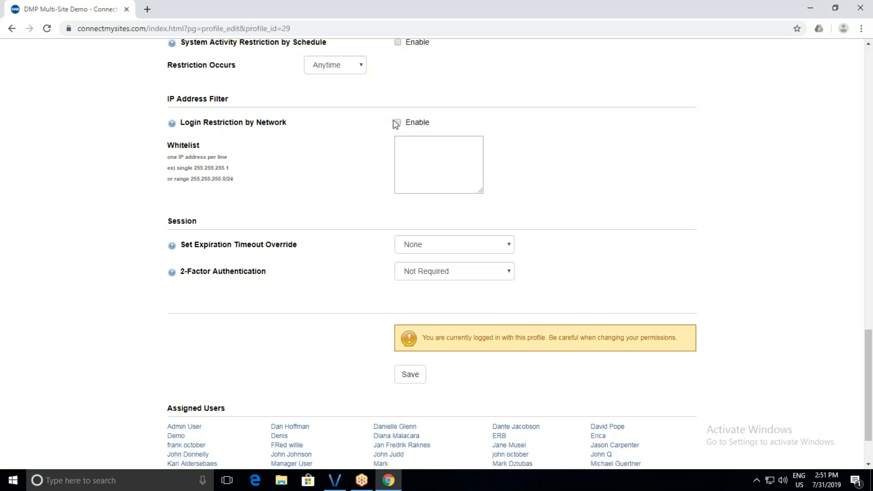
pyautogui.scroll(5, 401, 153)
pyautogui.scroll(20, 401, 153)
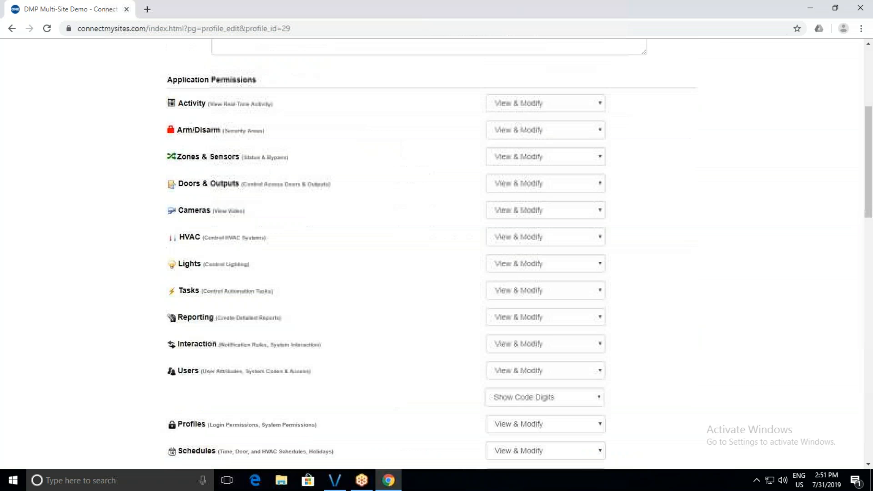
pyautogui.click(214, 111)
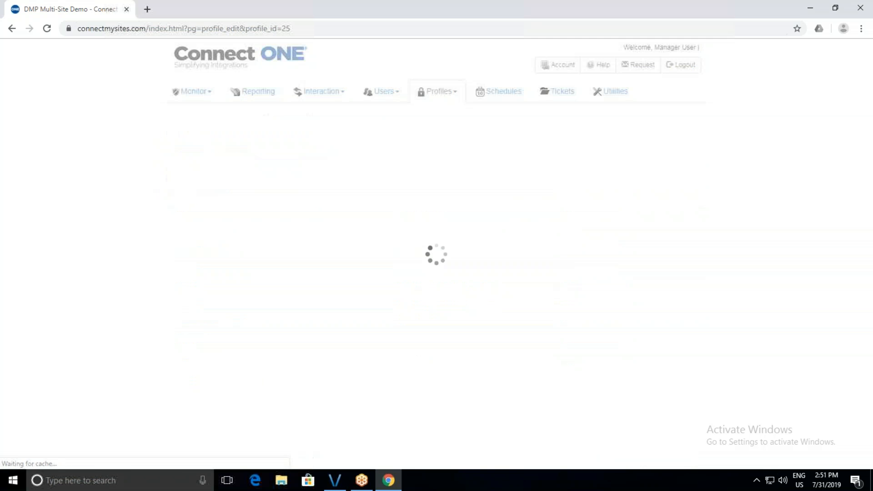
# Add South Shop:Main to the Inventory - View Only profile's viewable areas and remove Office Bldg:Outside.
pyautogui.scroll(-15, 358, 321)
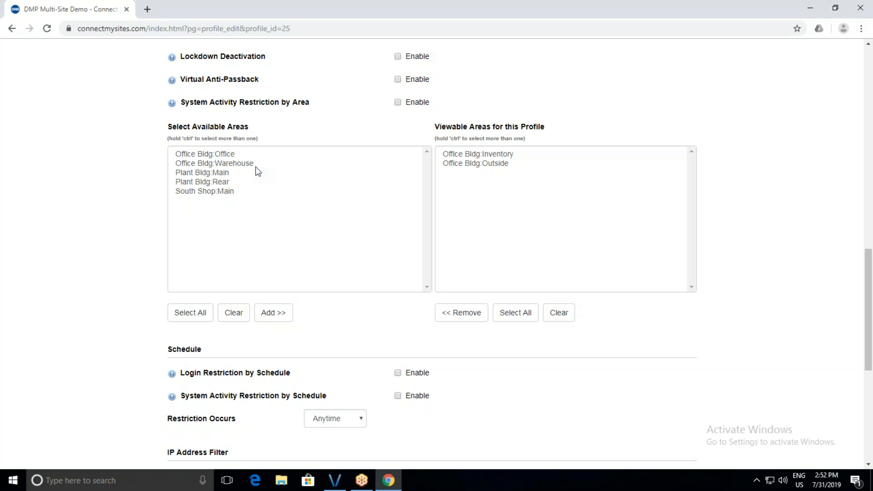
pyautogui.click(216, 191)
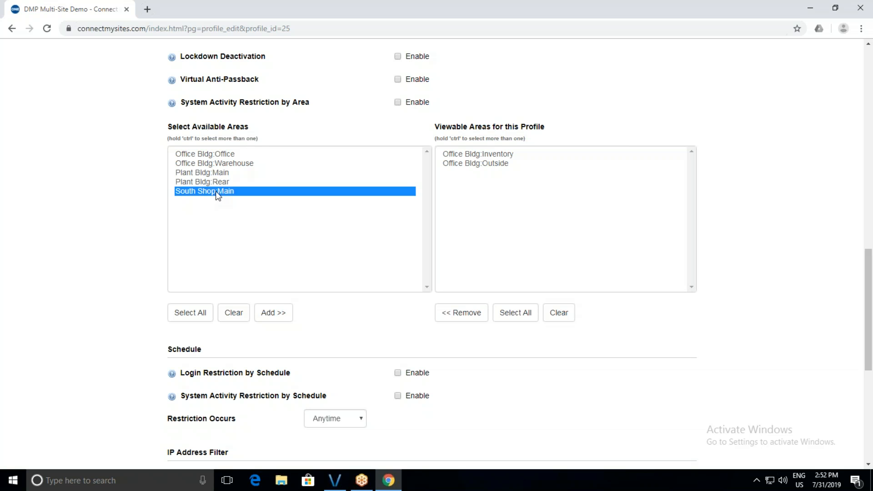
pyautogui.click(279, 316)
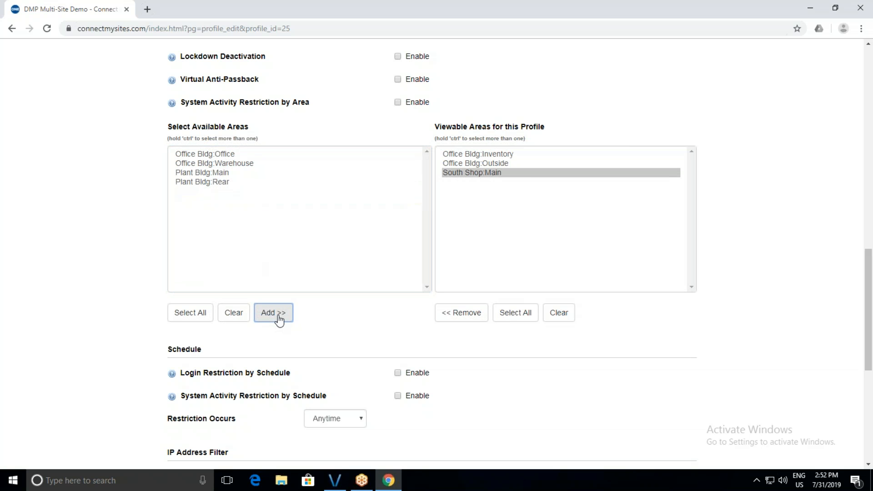
pyautogui.click(479, 163)
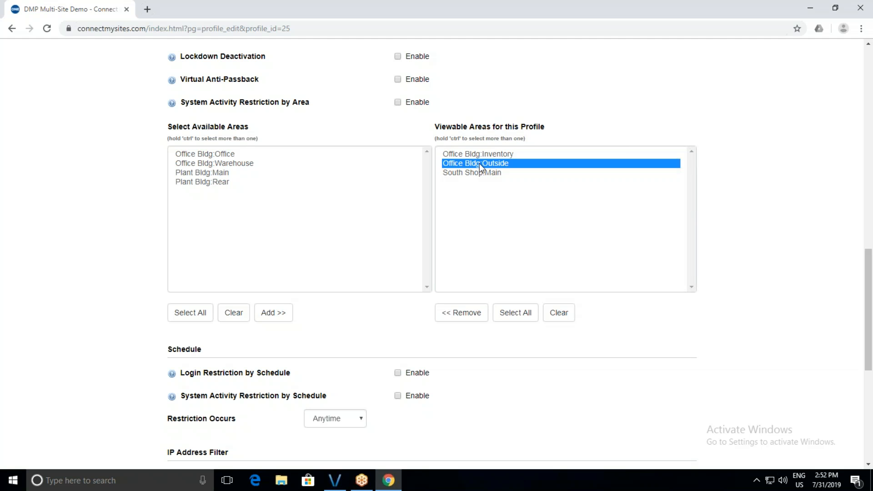
pyautogui.click(461, 319)
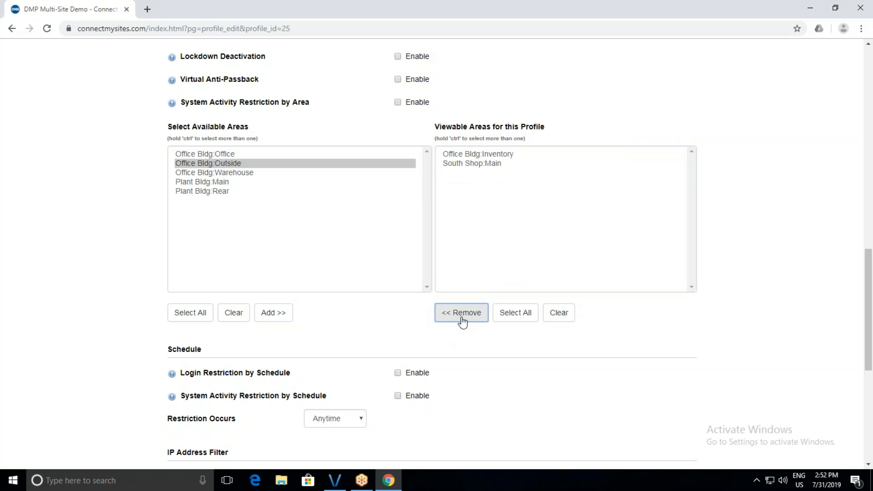
pyautogui.click(498, 104)
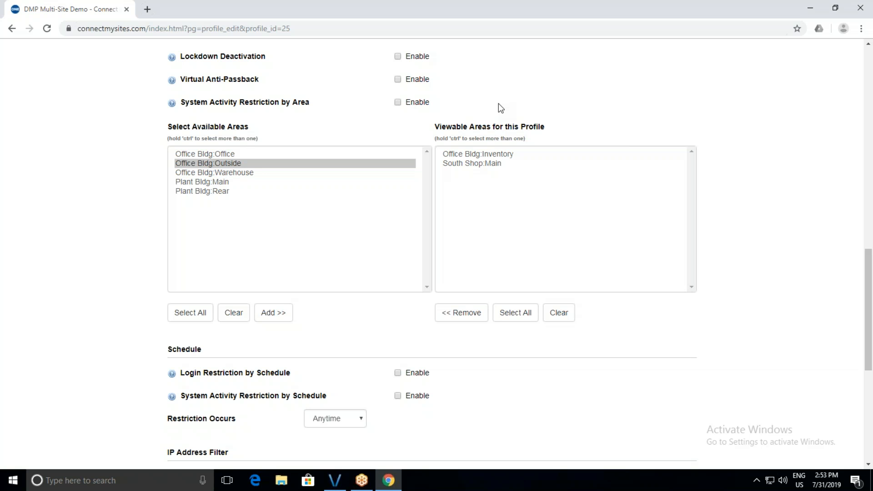
pyautogui.scroll(15, 502, 136)
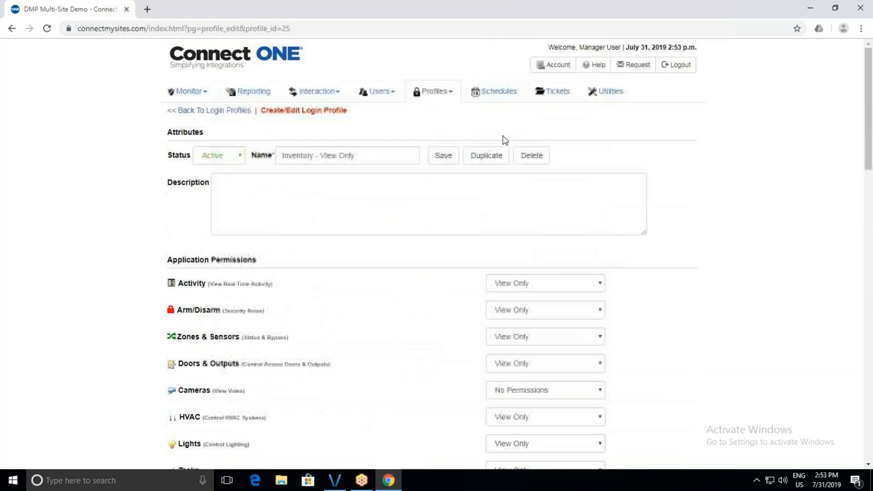
pyautogui.click(434, 92)
# Open the PROFILE NAME 05 system profile from the System Profiles list.
pyautogui.click(443, 125)
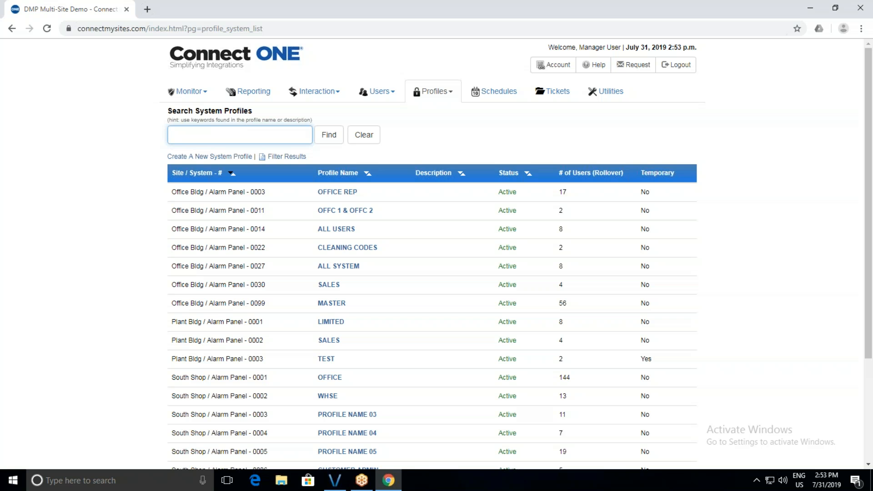
pyautogui.scroll(-3, 432, 146)
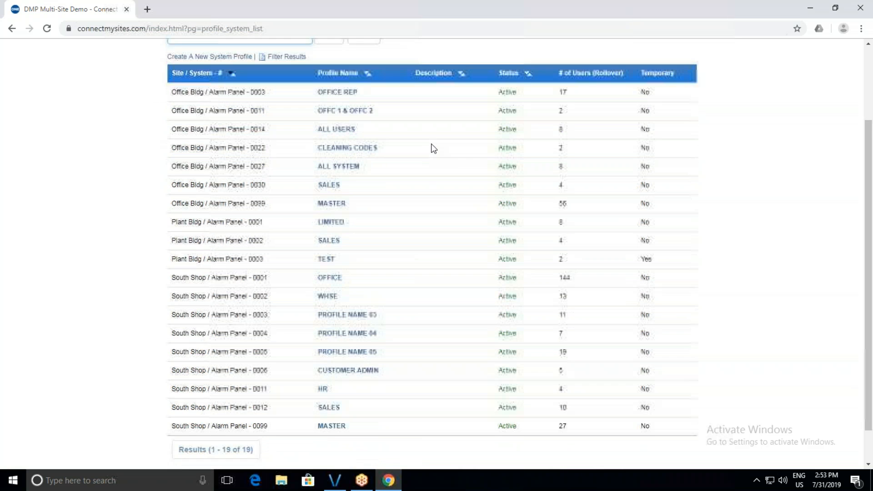
pyautogui.click(348, 344)
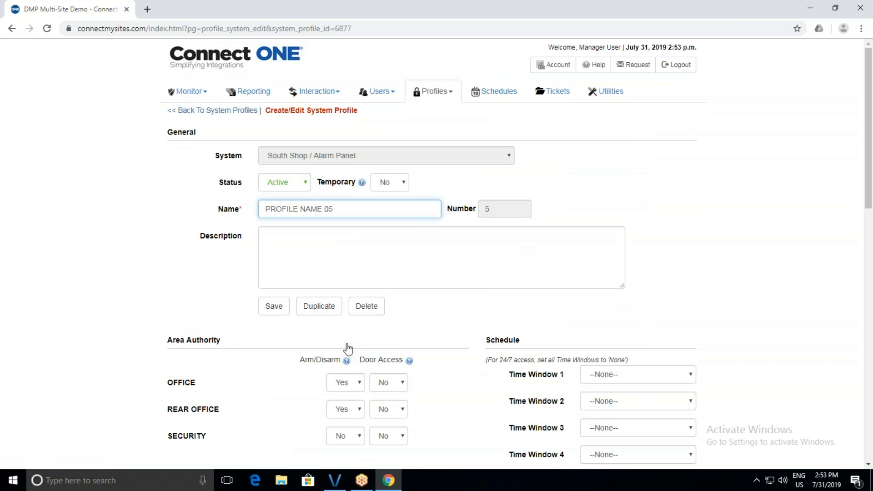
# Set the OFFICE area's Door Access to Yes.
pyautogui.scroll(-3, 348, 349)
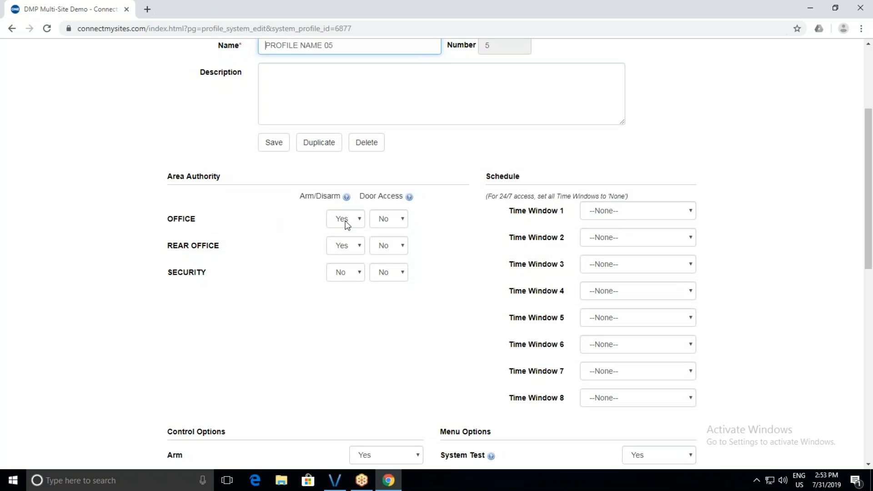
pyautogui.click(389, 219)
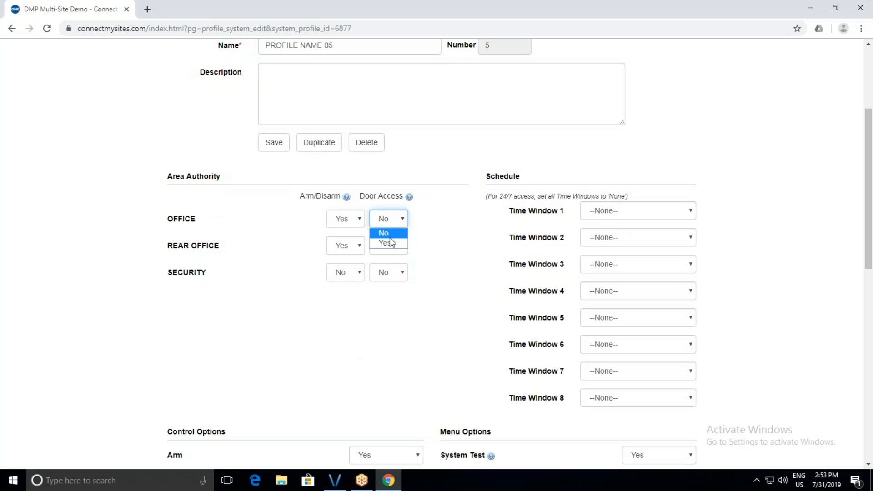
pyautogui.click(390, 239)
pyautogui.moveTo(347, 197)
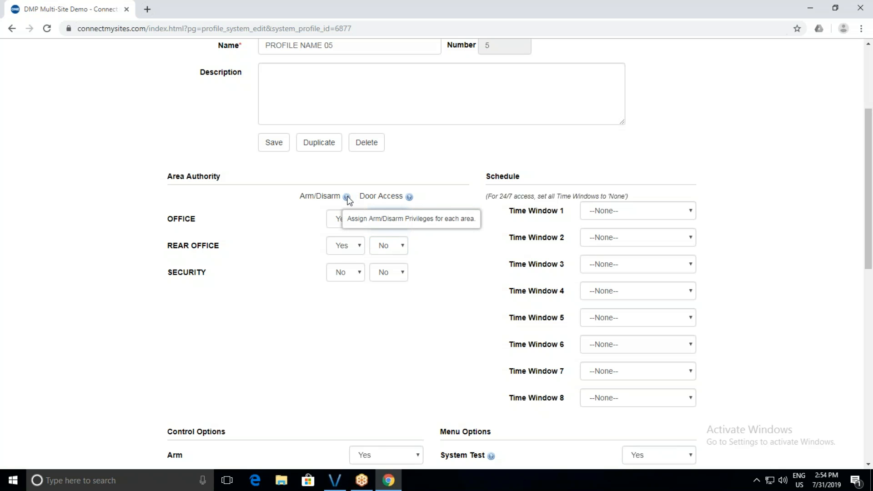
pyautogui.moveTo(410, 199)
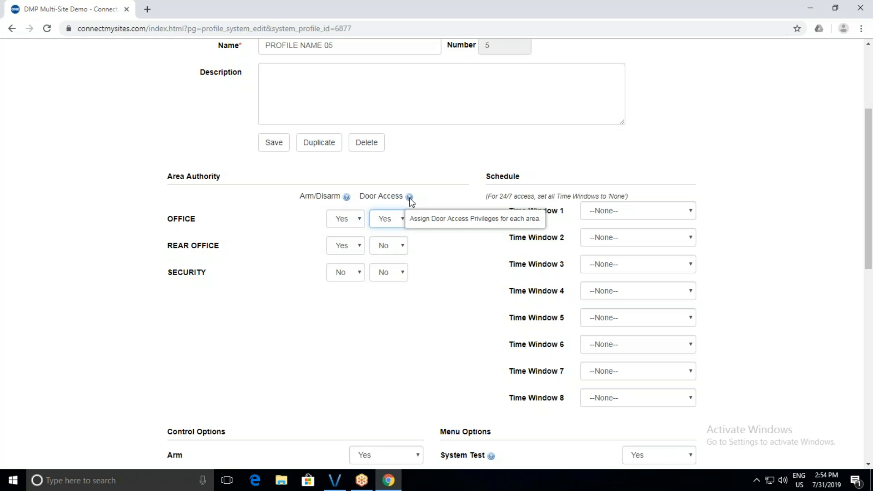
pyautogui.click(589, 212)
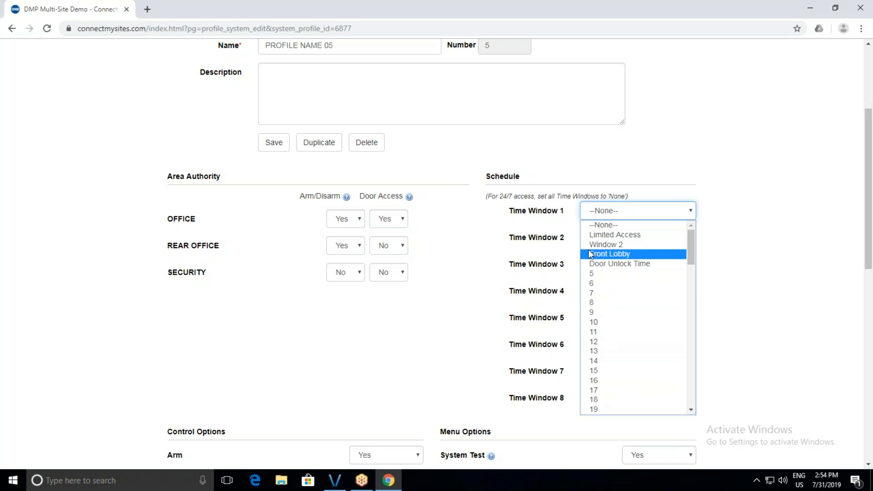
pyautogui.click(570, 251)
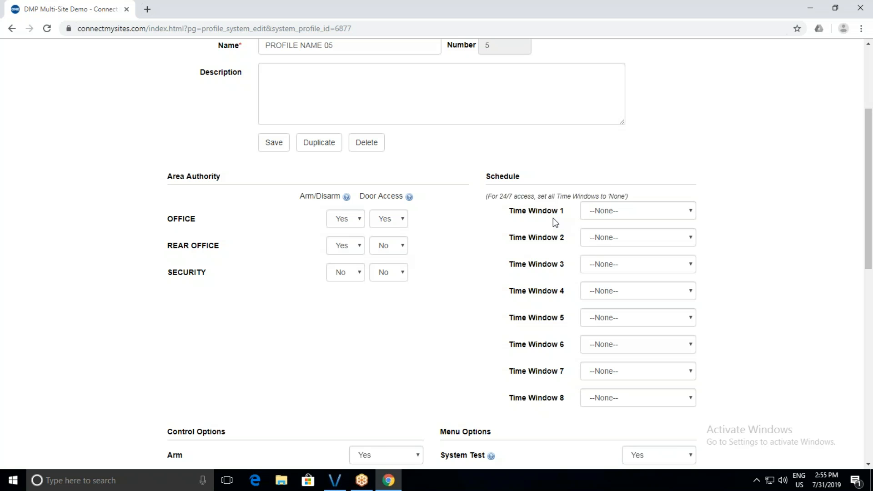
pyautogui.scroll(-5, 433, 263)
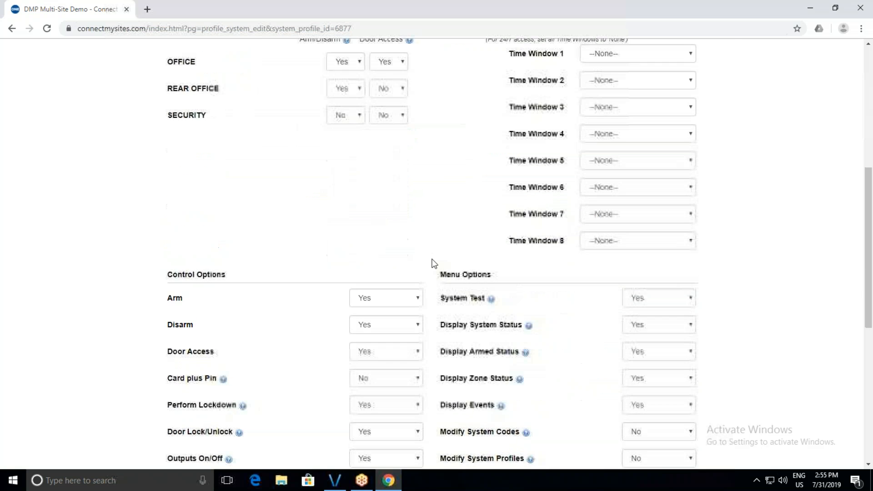
pyautogui.scroll(-2, 433, 264)
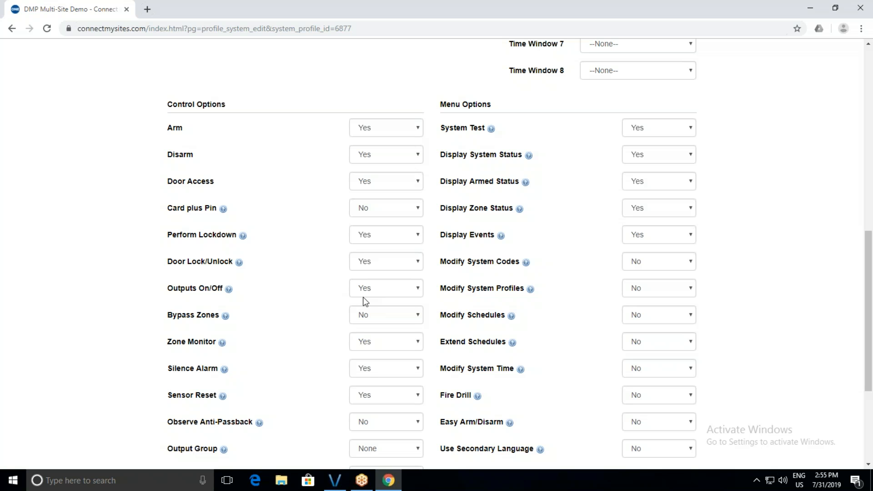
pyautogui.moveTo(240, 264)
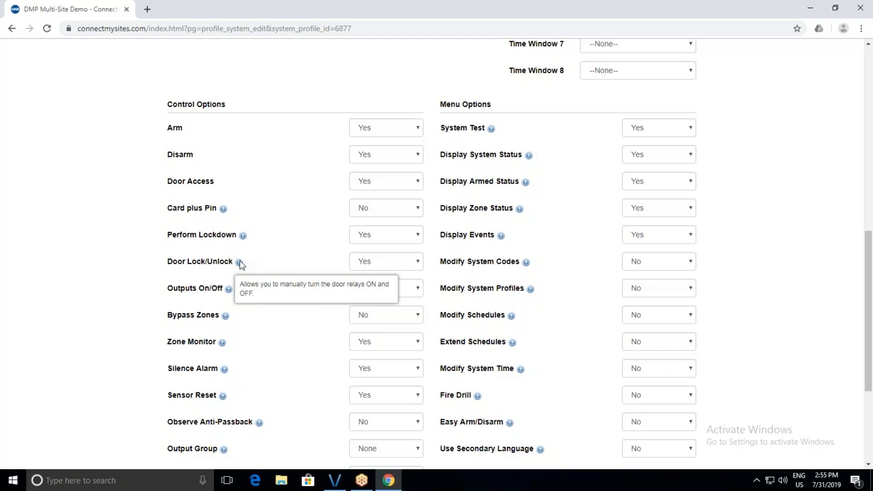
pyautogui.moveTo(526, 263)
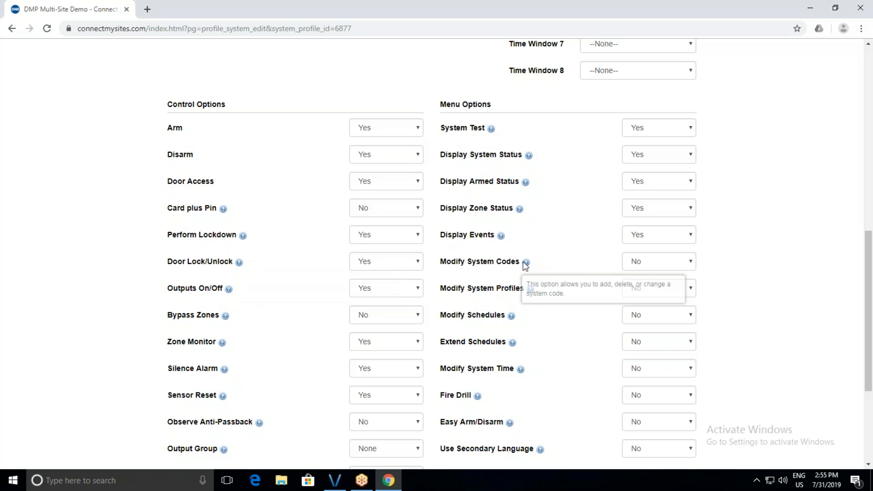
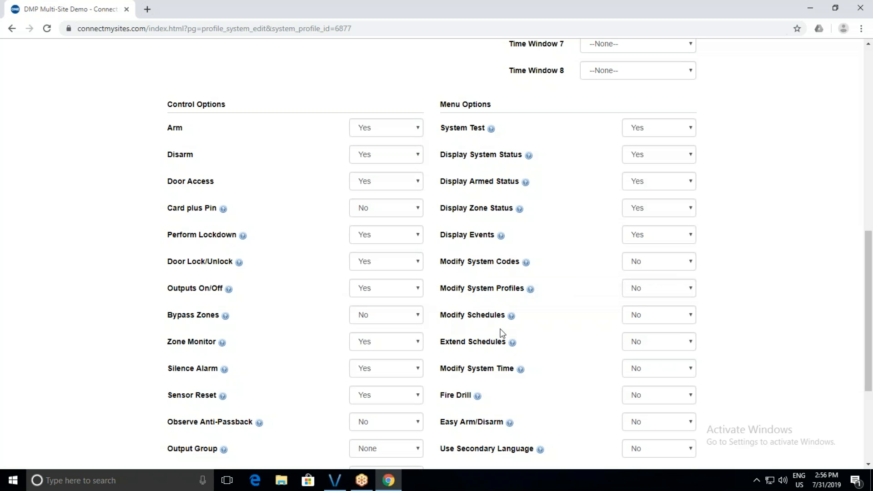
# Show the No/Yes options for the profile's Modify System Codes permission.
pyautogui.click(635, 262)
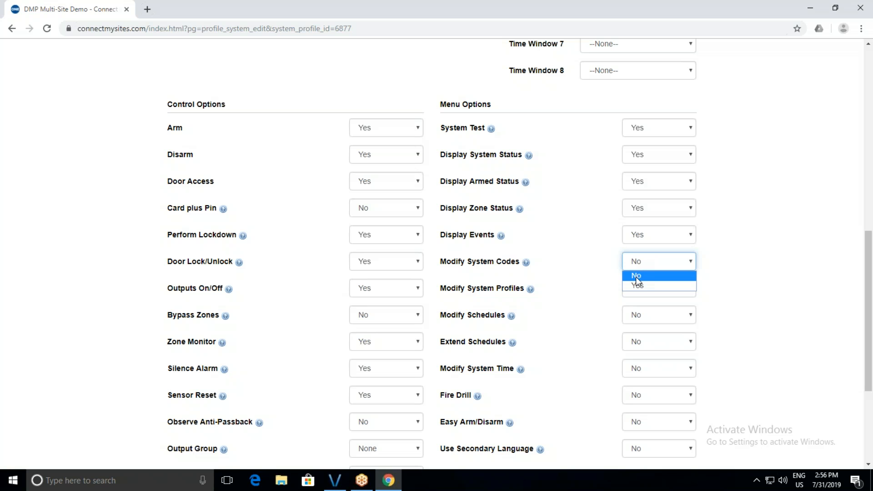
# Set Modify System Profiles to Yes and keep Modify System Codes at No.
pyautogui.click(551, 272)
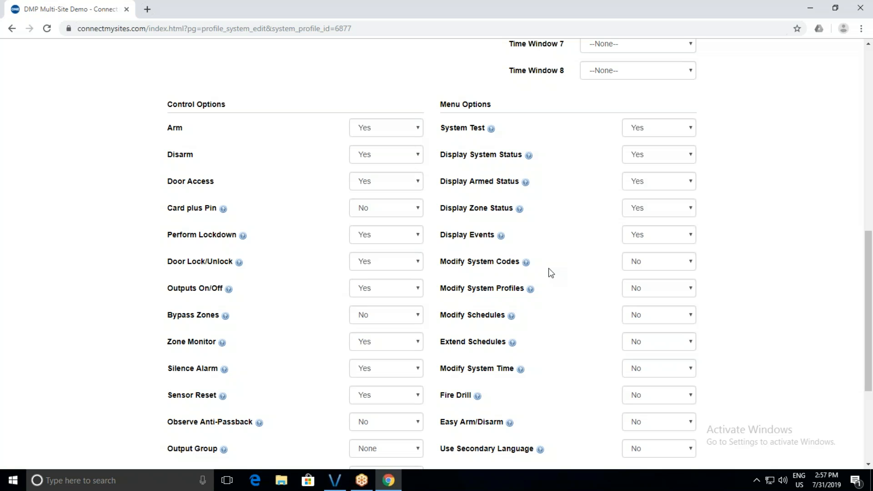
pyautogui.click(628, 261)
pyautogui.click(638, 287)
pyautogui.click(635, 289)
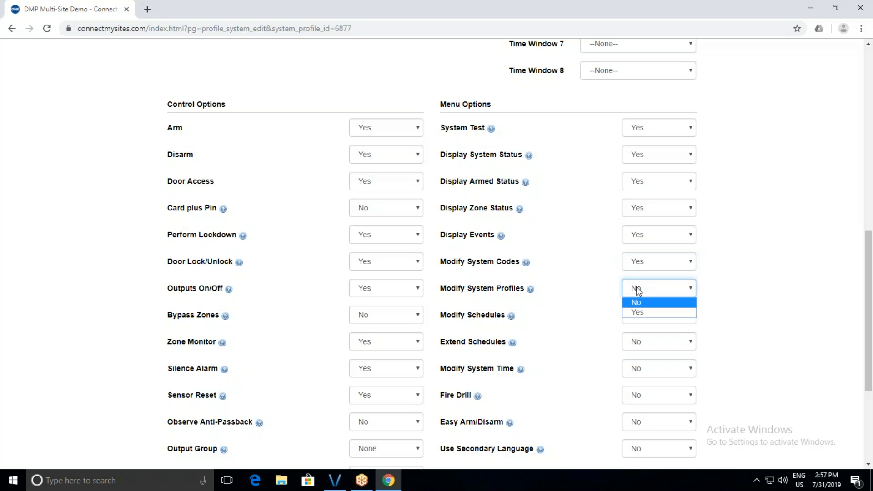
pyautogui.click(640, 309)
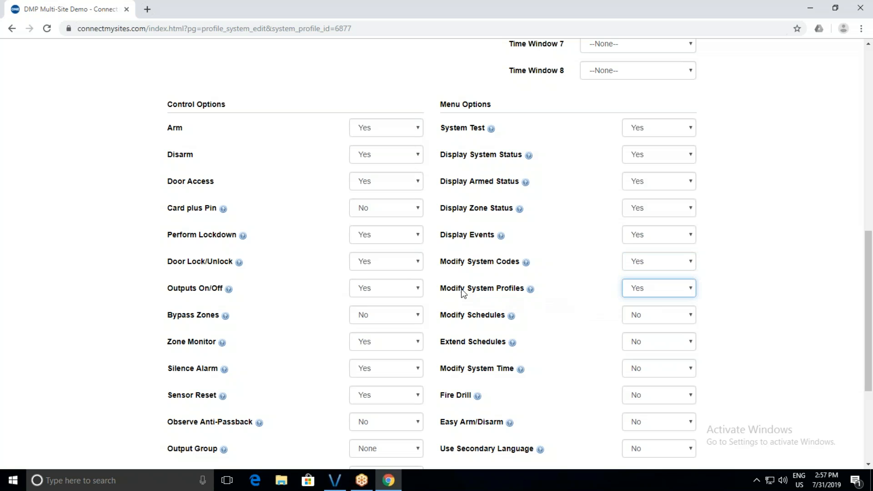
pyautogui.scroll(10, 463, 291)
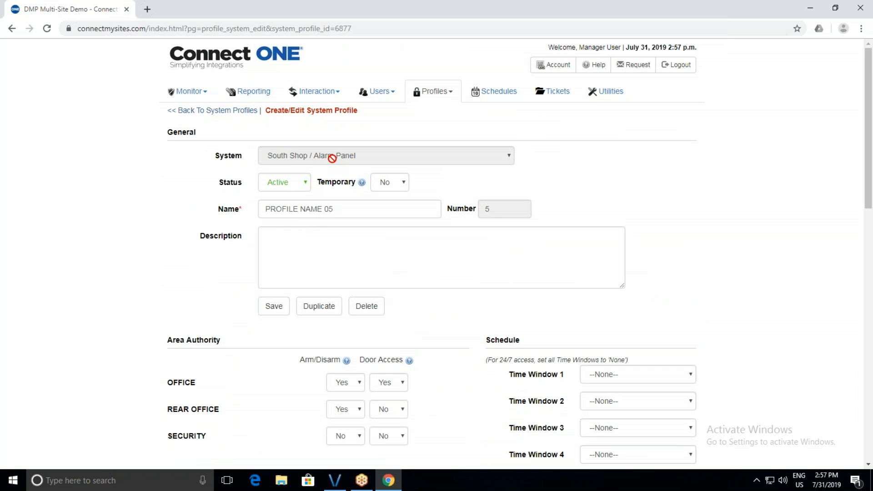
pyautogui.scroll(-8, 457, 340)
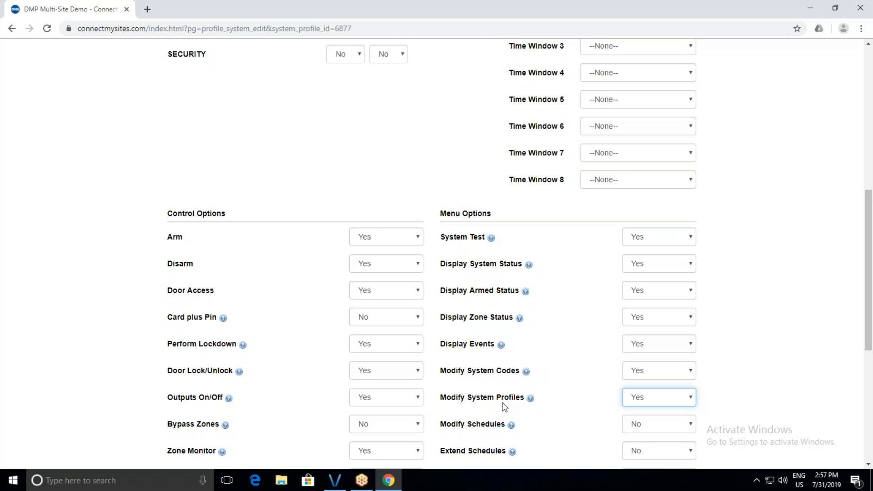
pyautogui.click(677, 372)
pyautogui.click(656, 384)
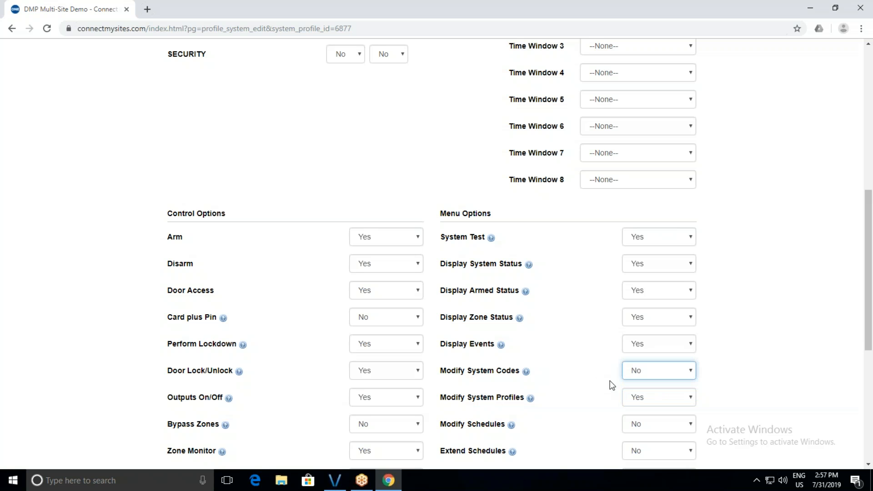
# Go to the System Profile Templates list from the Profiles menu.
pyautogui.scroll(6, 454, 259)
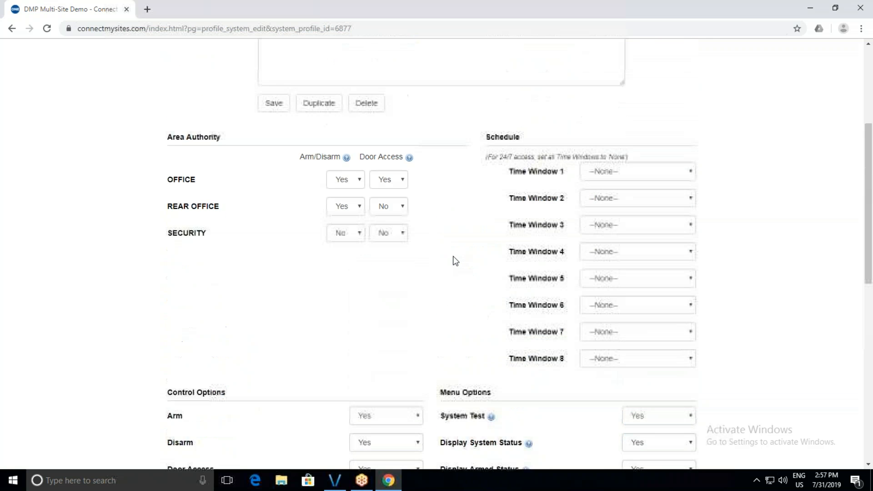
pyautogui.scroll(3, 454, 259)
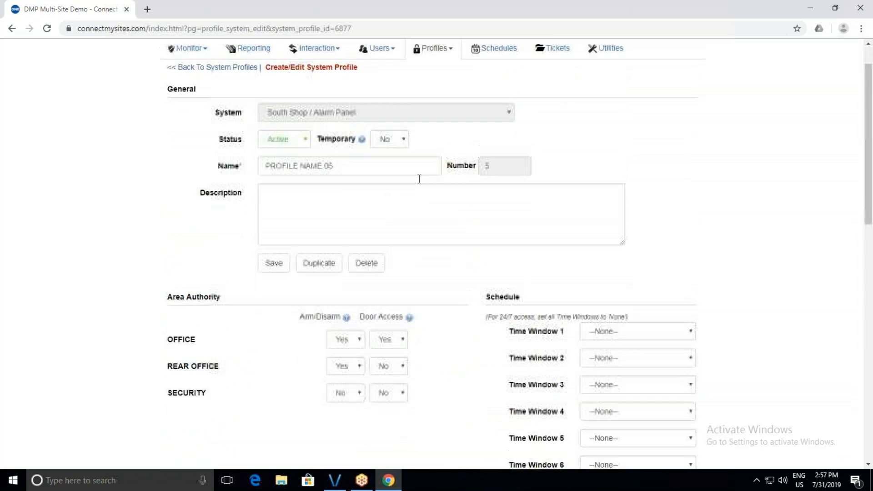
pyautogui.click(431, 92)
pyautogui.click(425, 142)
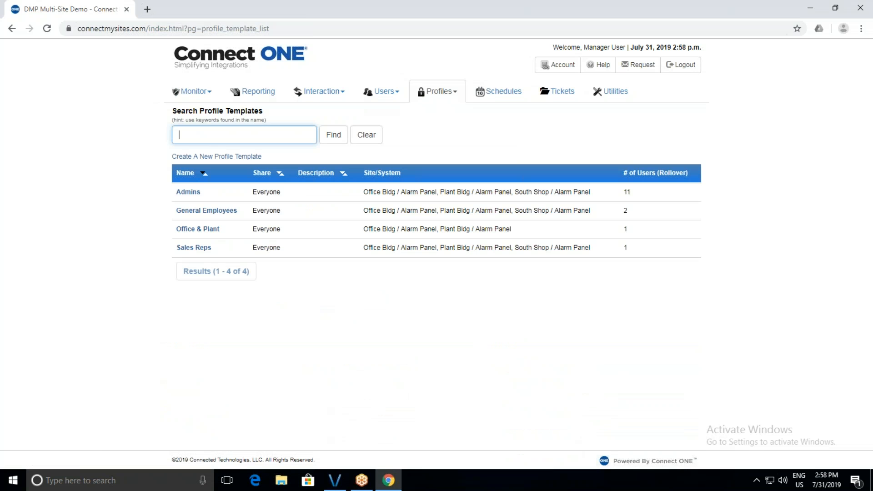
# Review the General Employees template's per-site profiles, then go to the System Codes list.
pyautogui.click(219, 211)
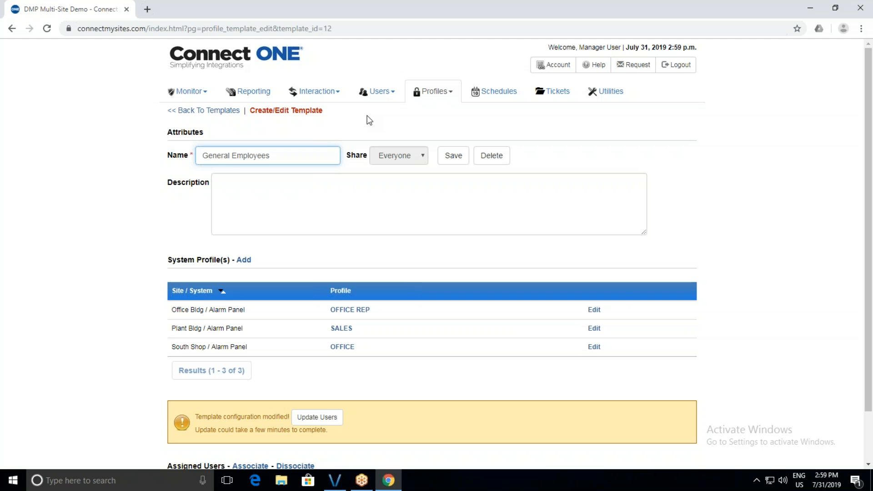
pyautogui.click(376, 94)
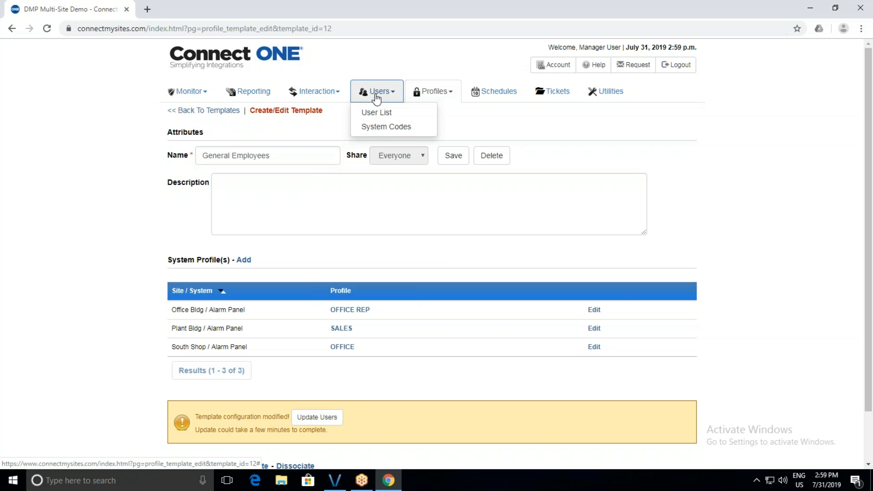
pyautogui.click(375, 129)
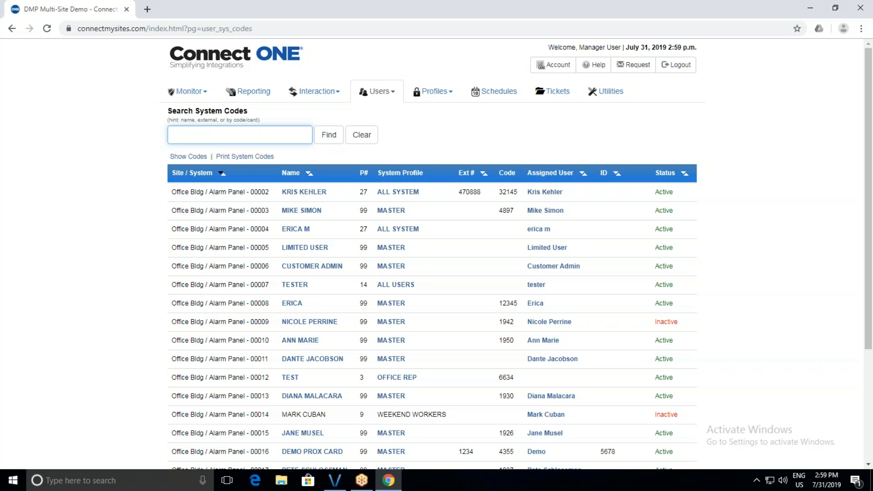
# Search the system codes for the user's code number to list the single match.
pyautogui.press('Return')
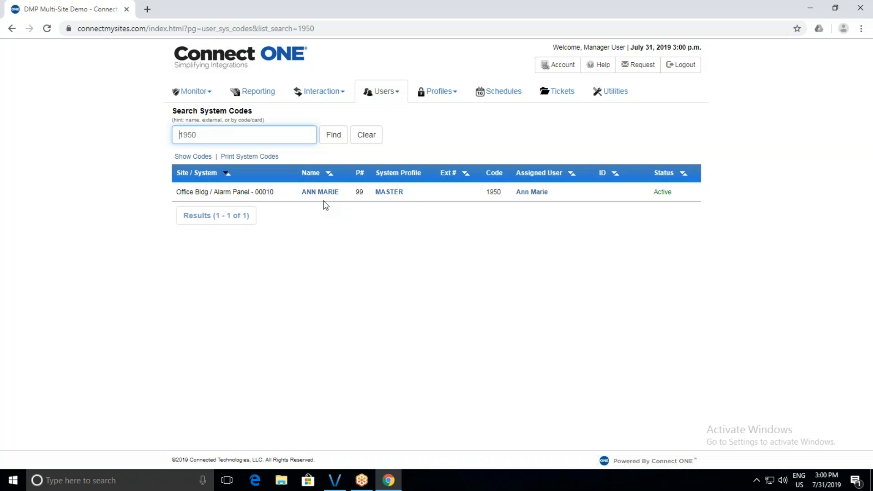
# Open the matching user's View User page and preview the photo upload window.
pyautogui.click(538, 193)
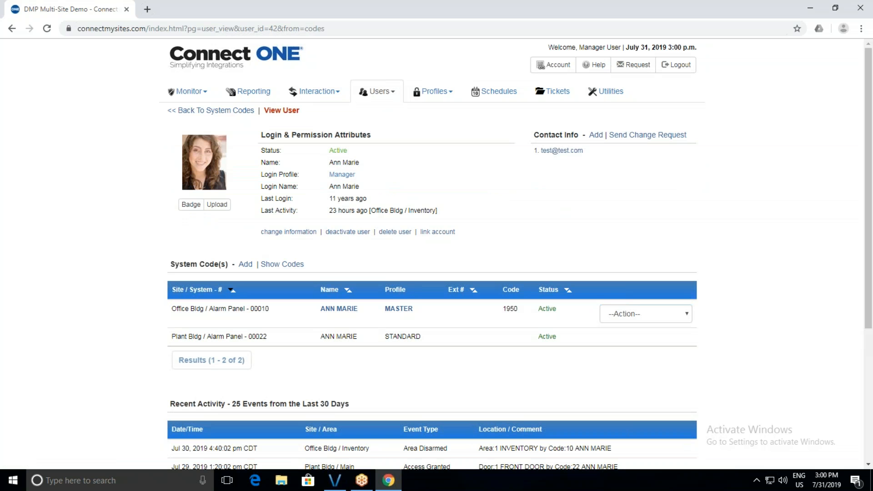
pyautogui.click(213, 206)
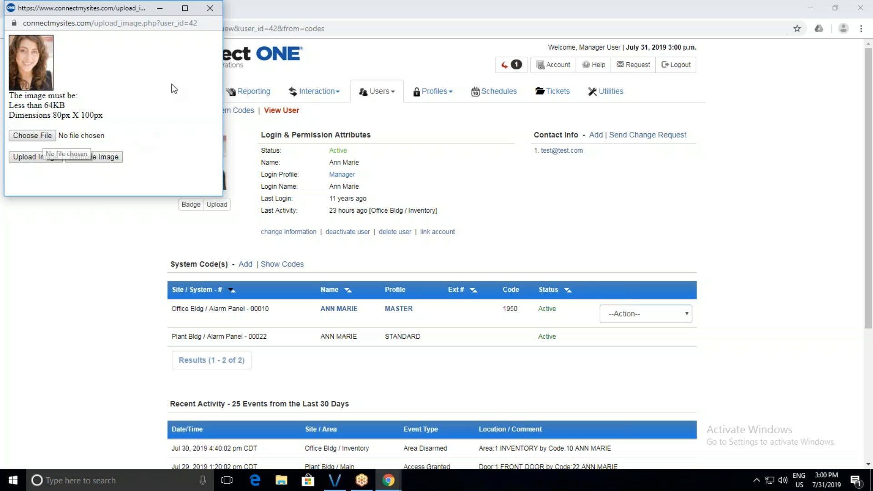
pyautogui.click(210, 8)
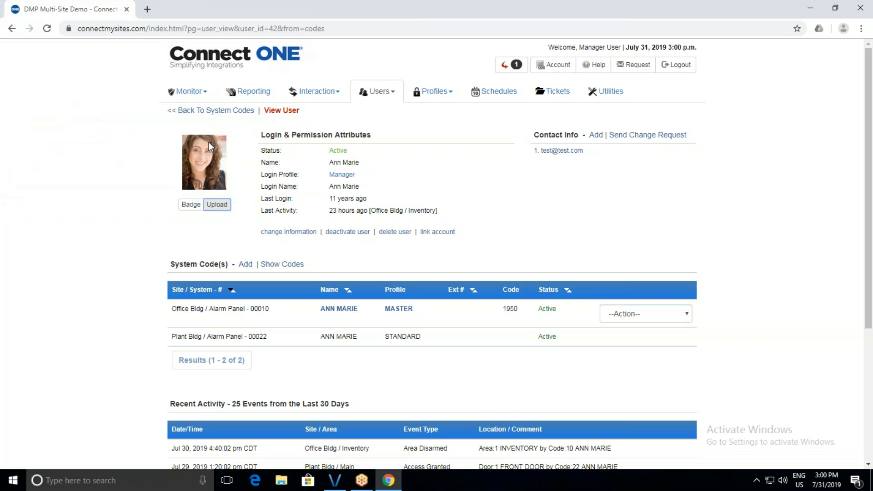
pyautogui.click(192, 204)
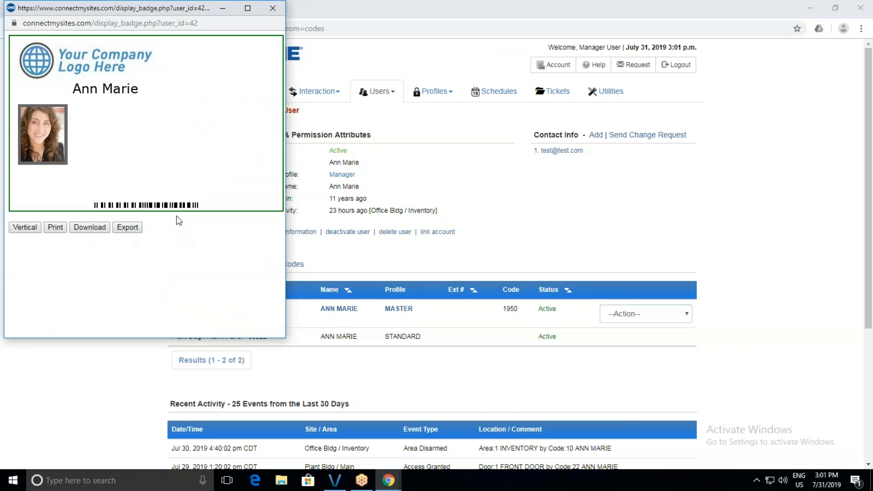
pyautogui.click(276, 8)
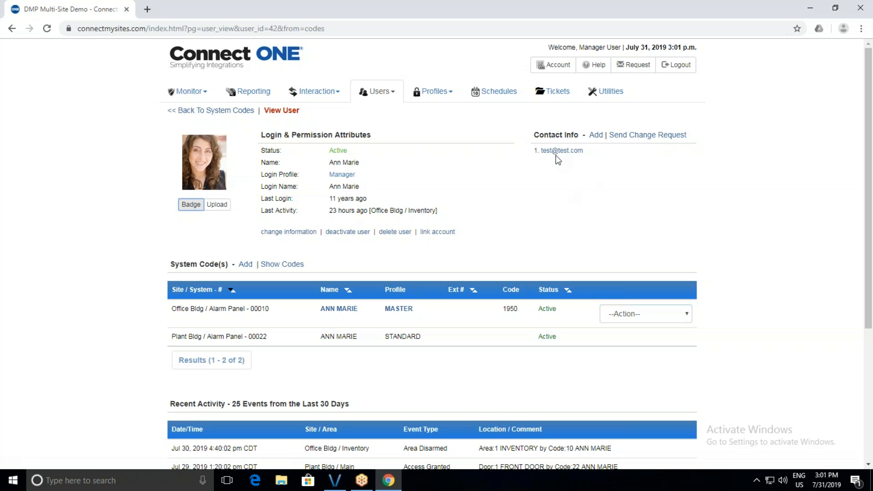
# Check the user's two Active system codes, then return to the system codes search.
pyautogui.scroll(-1, 426, 308)
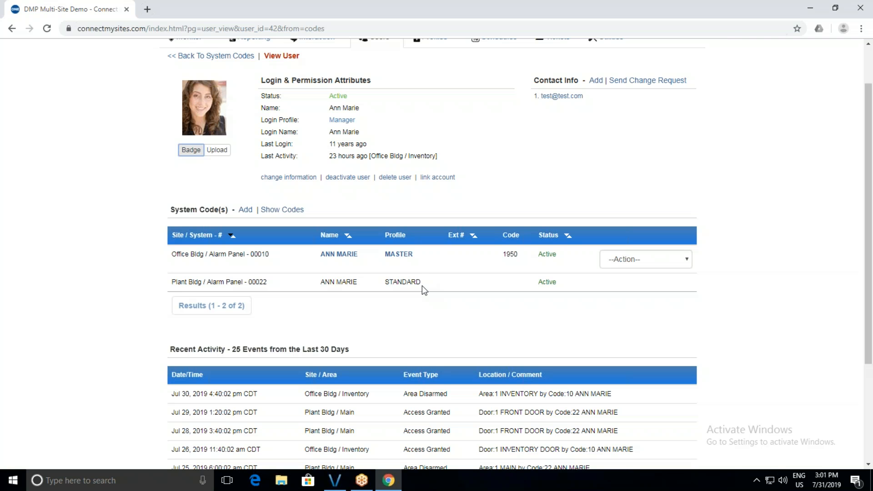
pyautogui.scroll(-2, 422, 286)
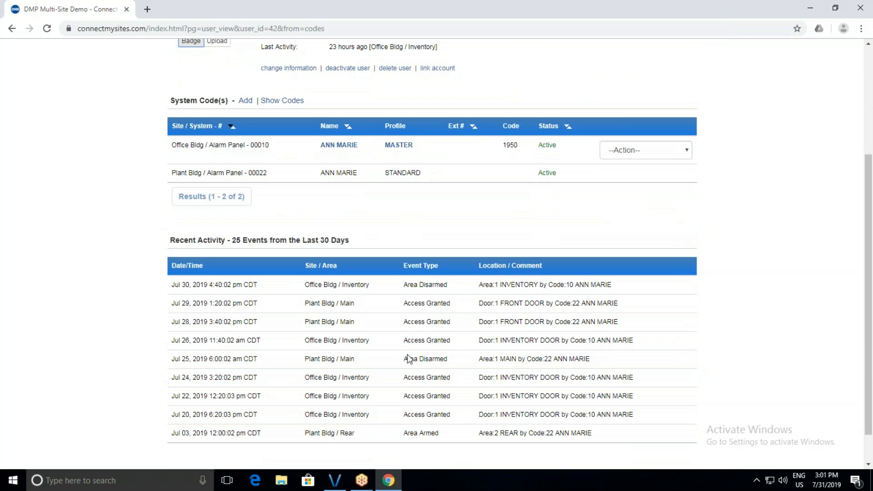
pyautogui.scroll(3, 408, 359)
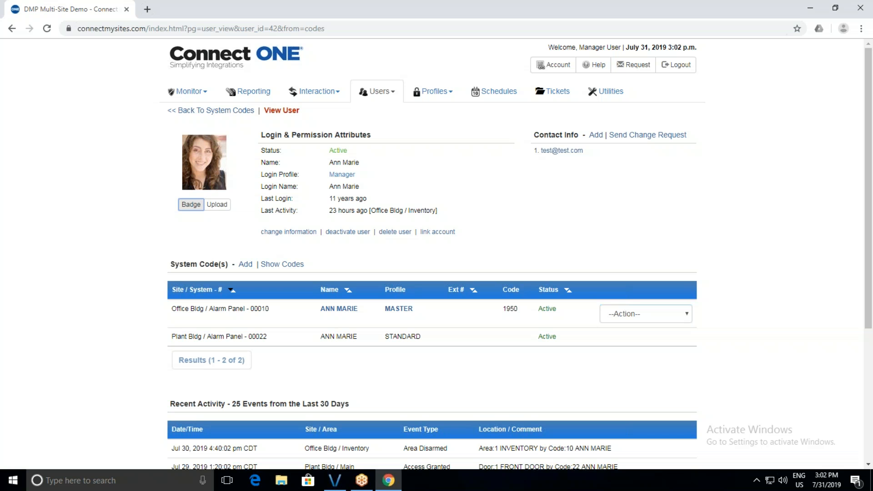
pyautogui.click(239, 114)
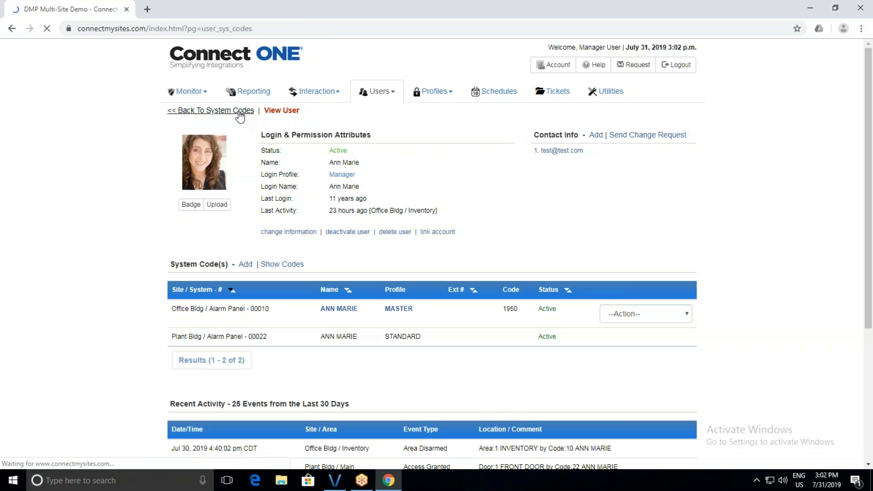
# Open the Search Users list from the Users menu.
pyautogui.click(377, 91)
pyautogui.click(390, 127)
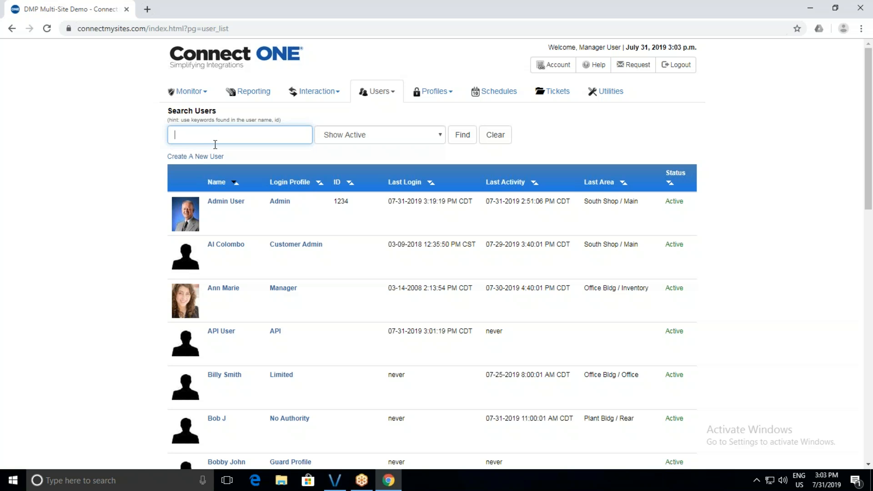
# Create a new user with their full name and rename the ID field to a searchable ID#.
pyautogui.click(208, 156)
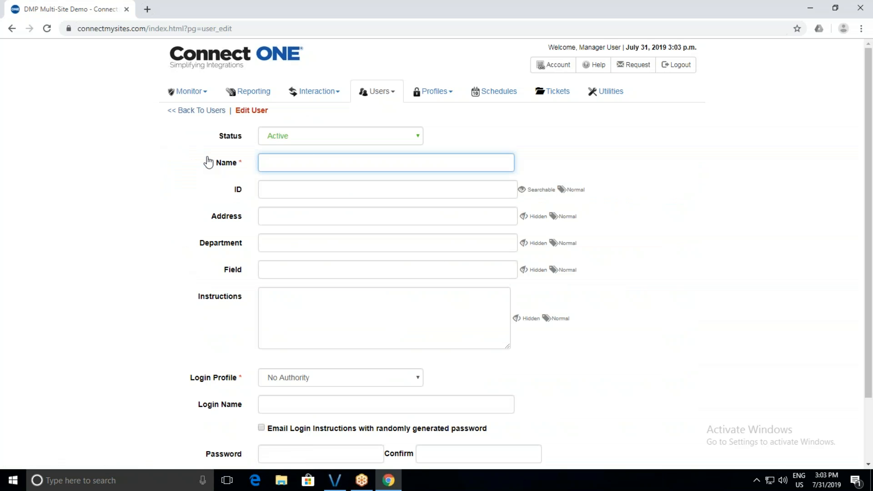
pyautogui.write('Joe Smith')
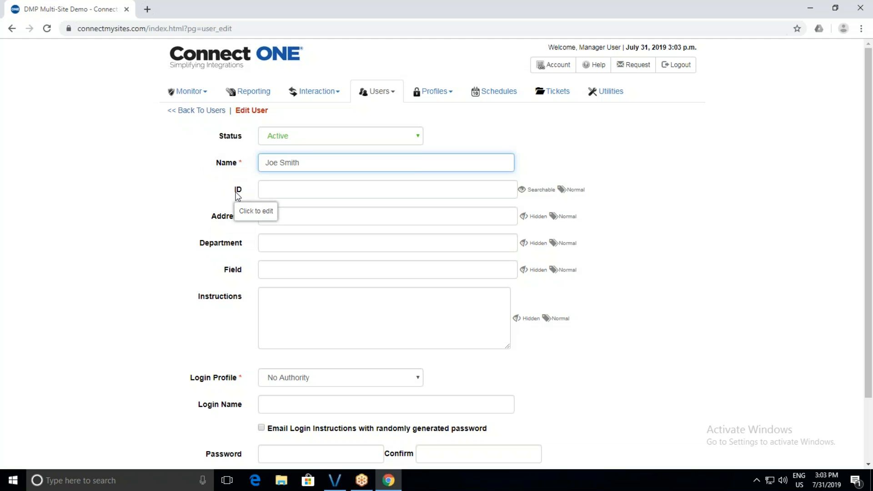
pyautogui.click(237, 196)
pyautogui.click(213, 190)
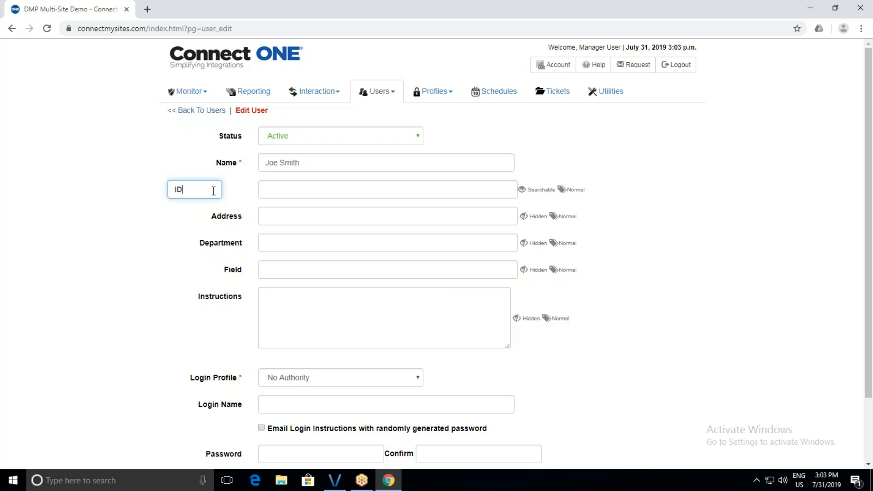
pyautogui.write('#')
pyautogui.click(150, 226)
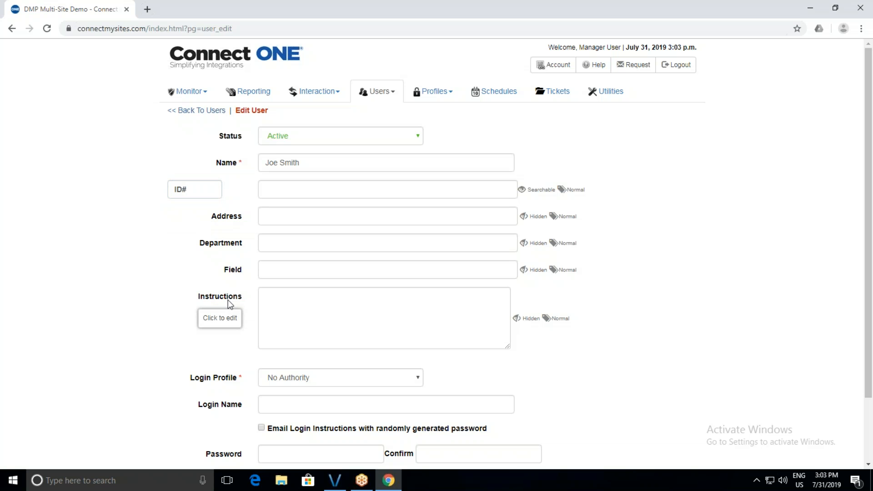
pyautogui.click(523, 190)
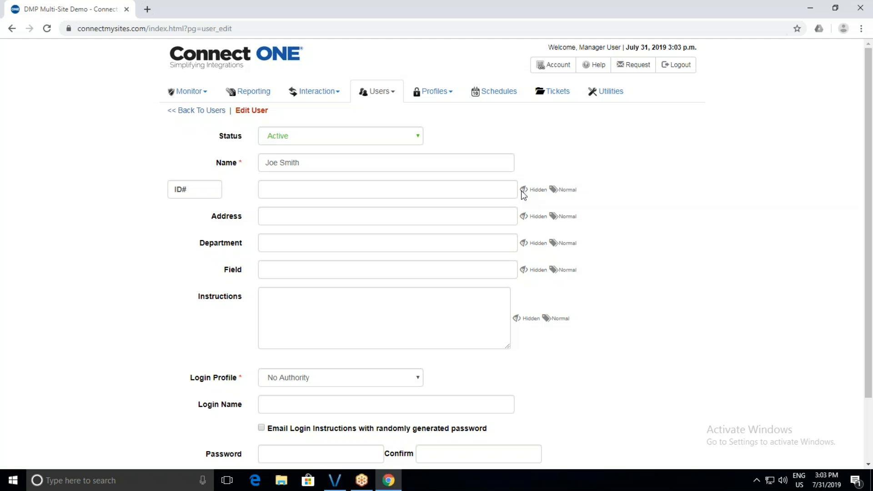
pyautogui.click(522, 190)
pyautogui.click(460, 194)
# Enter the new user's ID number in ID# and keep No Authority as the login profile.
pyautogui.write('589632')
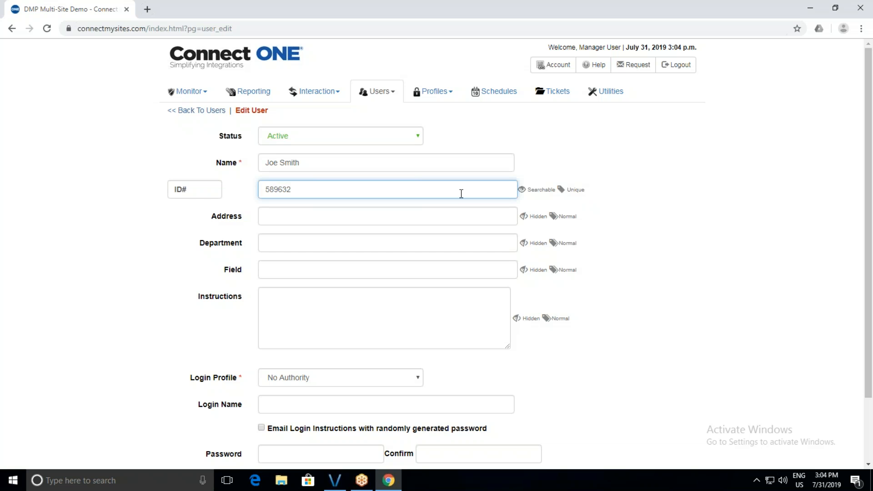
pyautogui.scroll(-2, 459, 211)
pyautogui.click(396, 298)
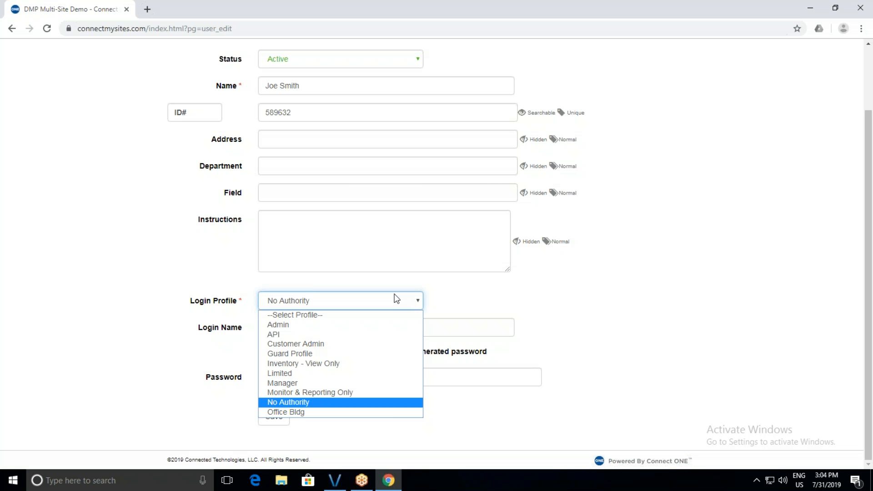
pyautogui.click(396, 299)
pyautogui.click(335, 330)
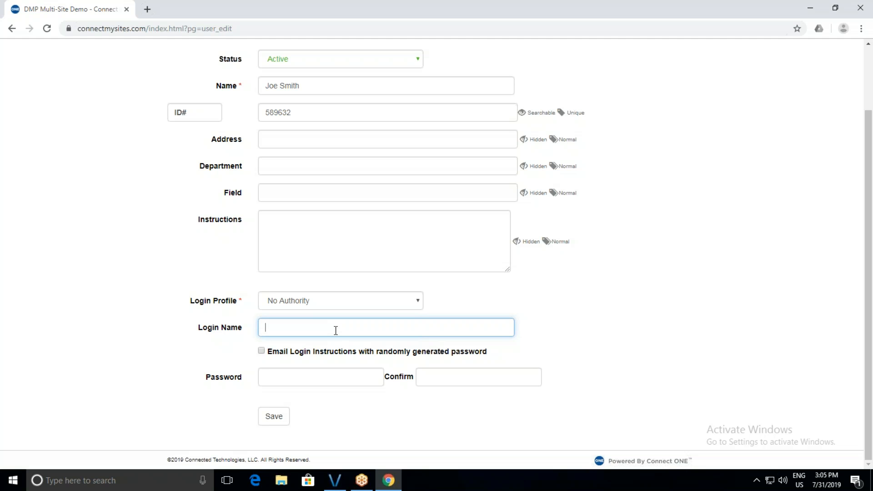
# Give the user a login name and e-mail login instructions with a random password to their address.
pyautogui.write('joesmith')
pyautogui.click(261, 351)
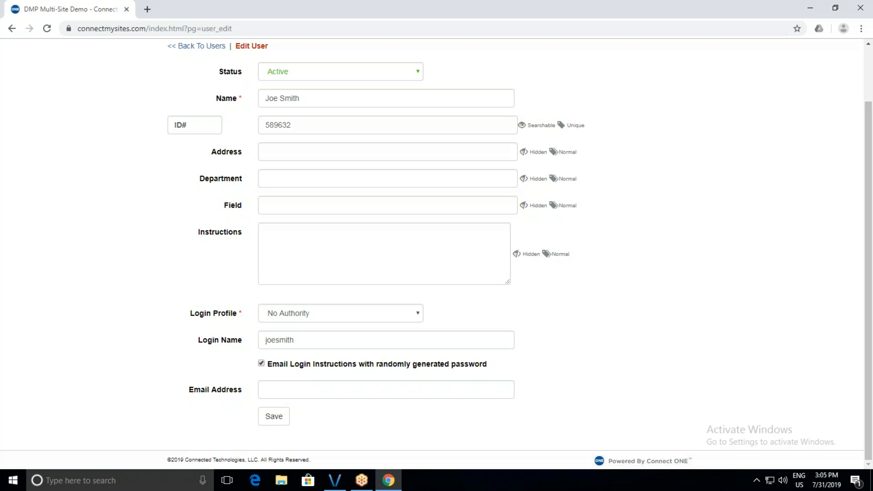
pyautogui.click(287, 385)
pyautogui.write('test@test.com')
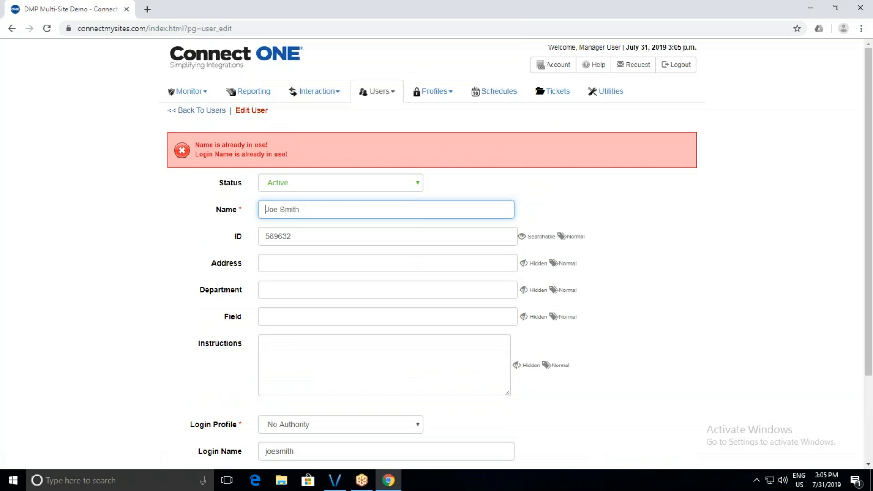
# Append 'y' to the user's Name and Login Name, then save the new user.
pyautogui.click(305, 213)
pyautogui.write('y')
pyautogui.scroll(-3, 282, 318)
pyautogui.click(294, 342)
pyautogui.write('y')
pyautogui.click(275, 417)
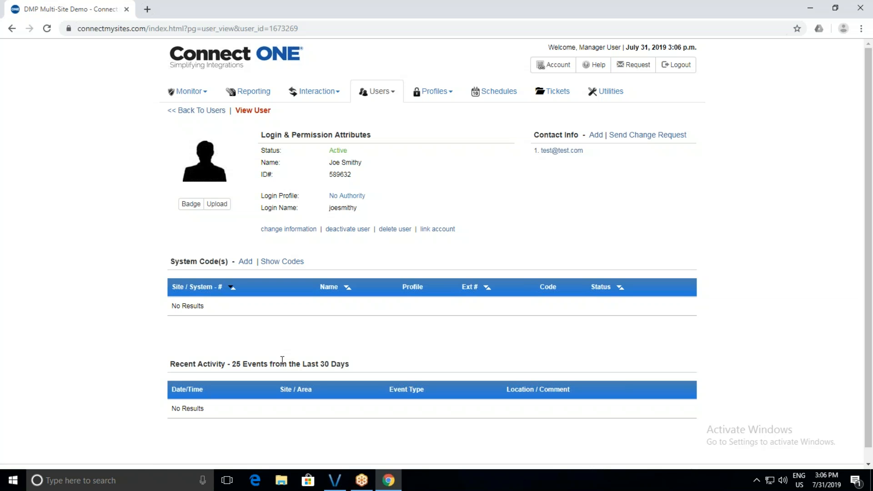
# Add a system code for the user based on 'Template: General Employees'.
pyautogui.click(246, 262)
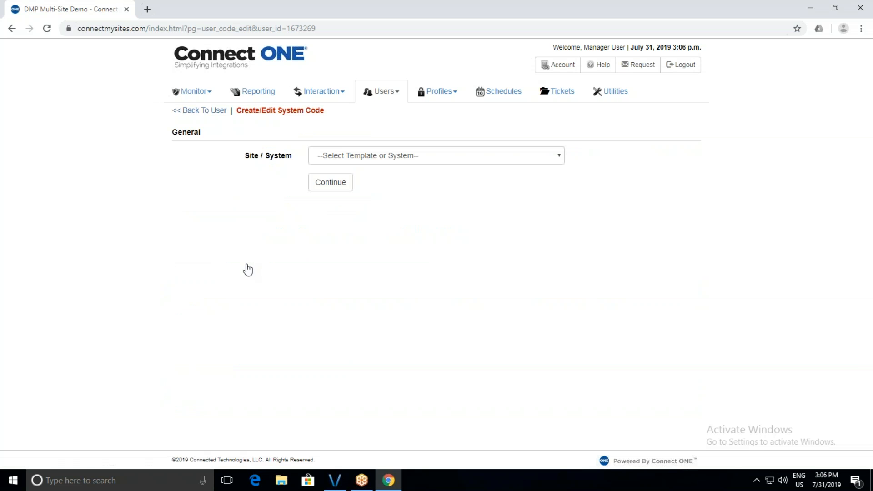
pyautogui.click(385, 155)
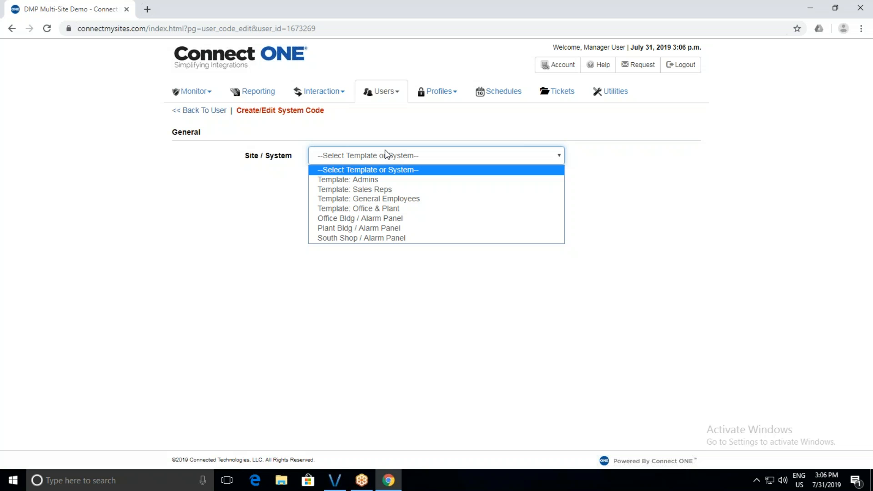
pyautogui.click(375, 202)
pyautogui.click(340, 187)
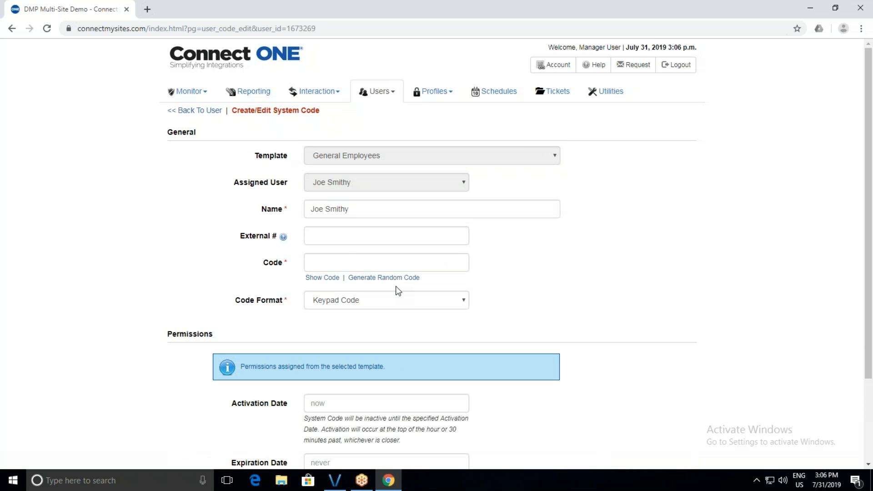
# Switch the code format to 26-Bit Wiegand and enter the five-digit access code.
pyautogui.click(343, 256)
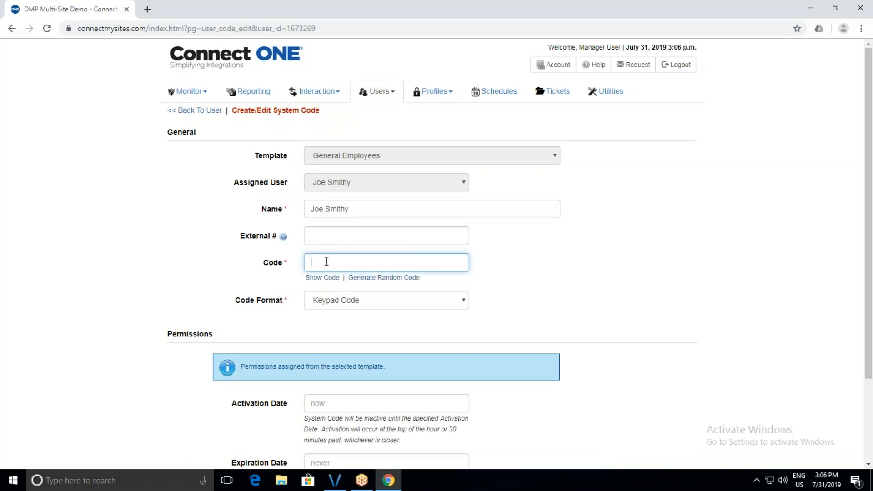
pyautogui.click(321, 303)
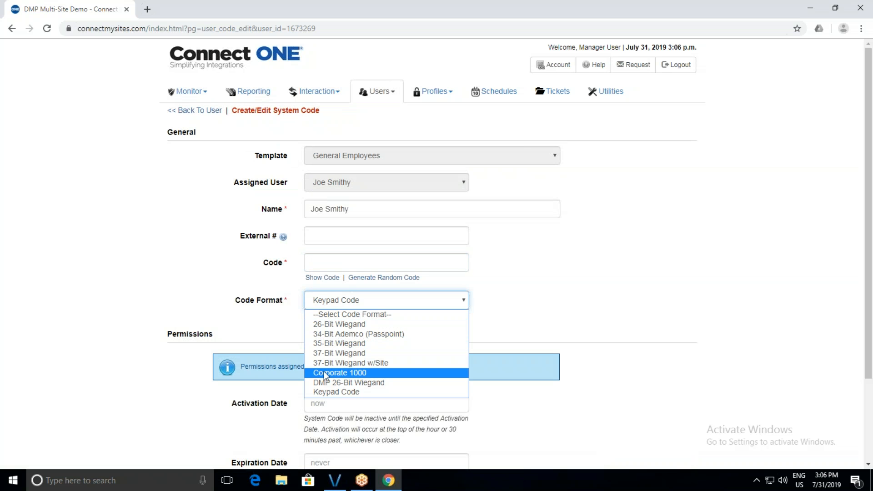
pyautogui.click(325, 323)
pyautogui.click(327, 261)
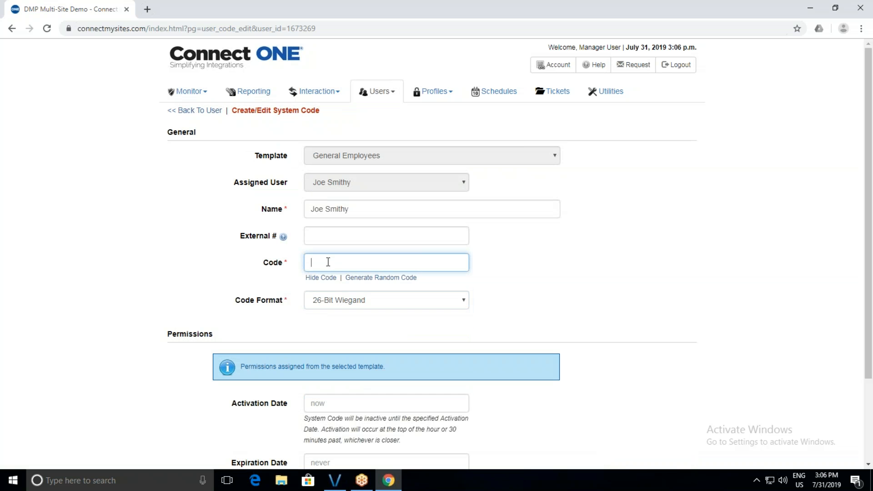
pyautogui.scroll(-3, 378, 300)
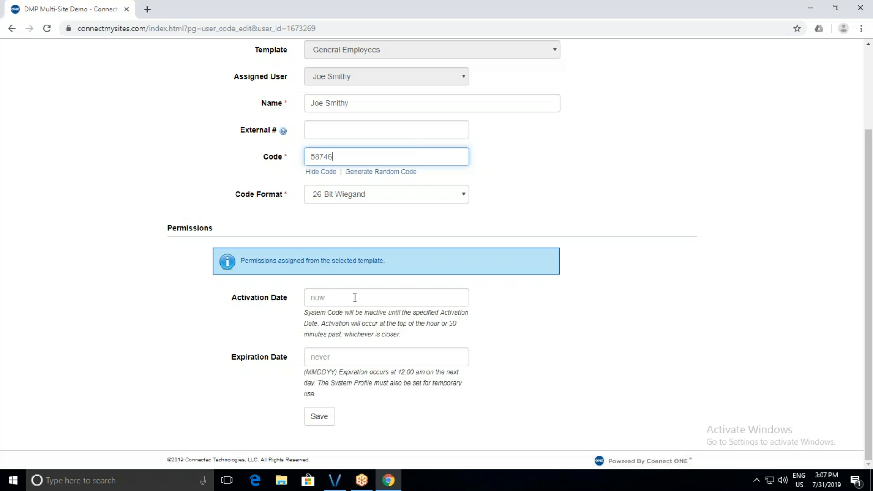
# Save the system code, then reopen it from the user's System Code(s) table.
pyautogui.click(323, 415)
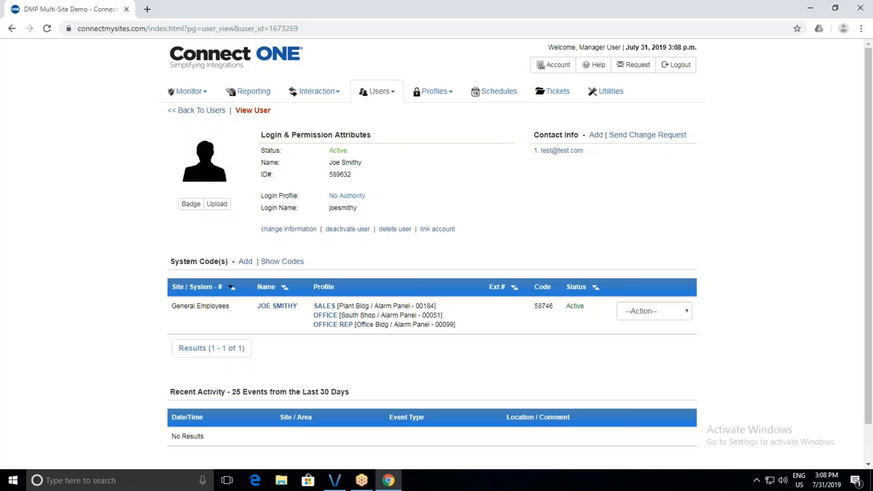
pyautogui.click(278, 306)
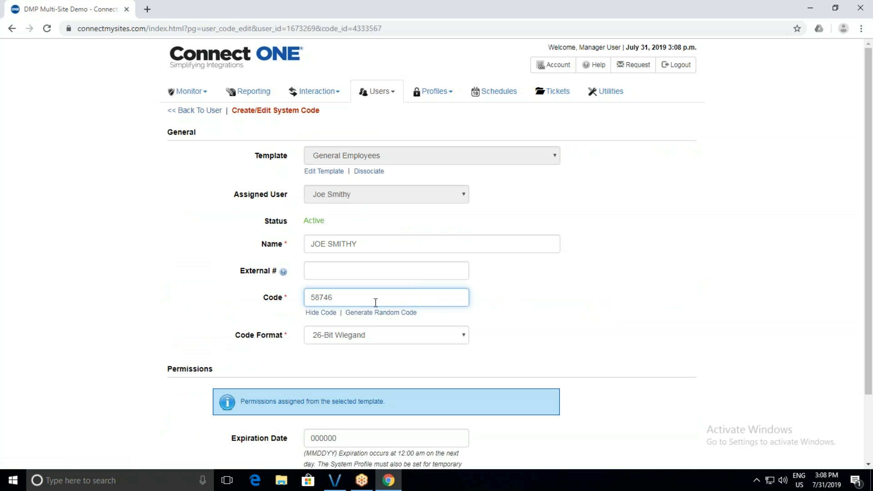
# Replace the system code's last digit, save it, and begin deactivating the user.
pyautogui.press('BackSpace')
pyautogui.write('5')
pyautogui.scroll(-2, 362, 298)
pyautogui.click(321, 419)
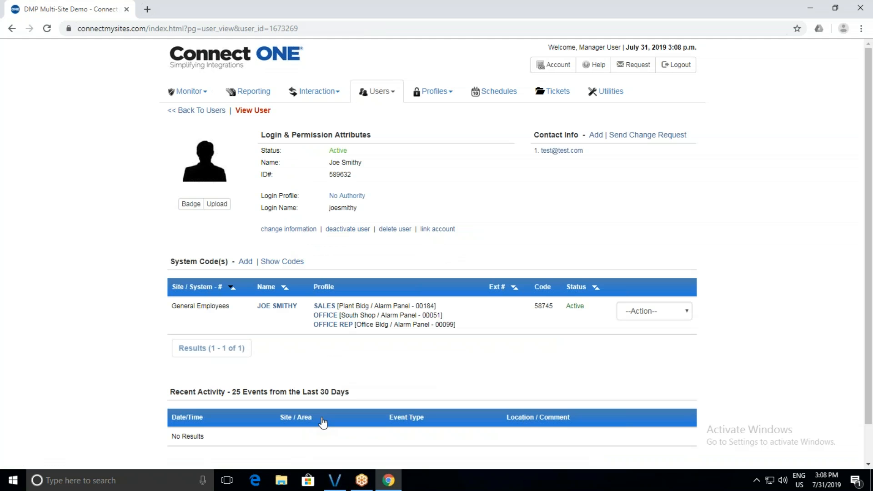
pyautogui.click(359, 232)
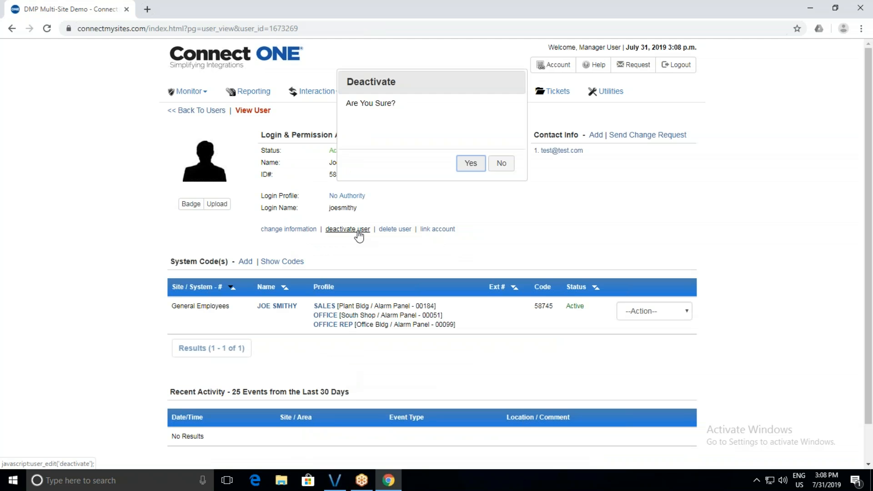
# Confirm the user's deactivation and also mark their system codes inactive.
pyautogui.click(469, 164)
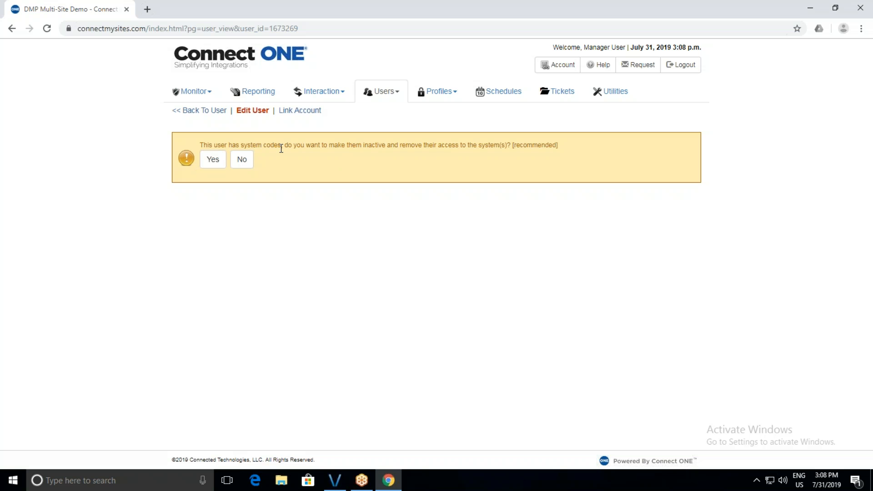
pyautogui.click(213, 159)
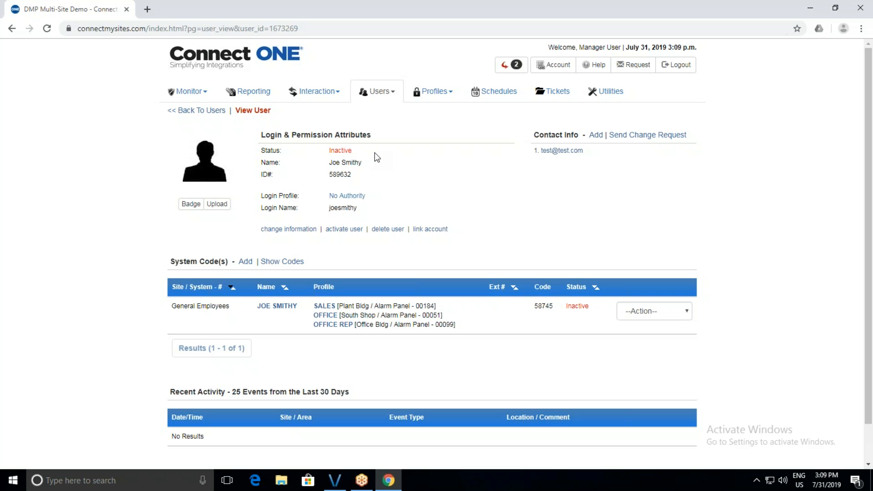
# Open the 'Limited Access [1]' schedule and tick its Temporary? checkbox.
pyautogui.click(484, 101)
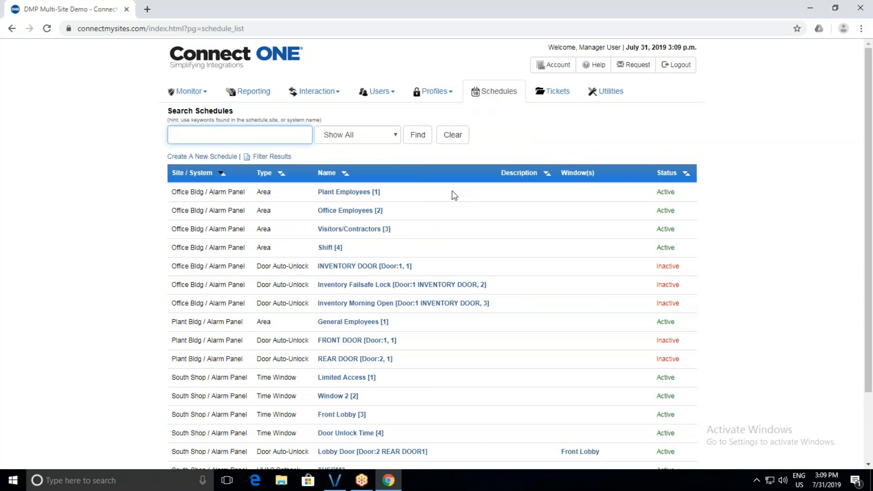
pyautogui.scroll(-2, 452, 191)
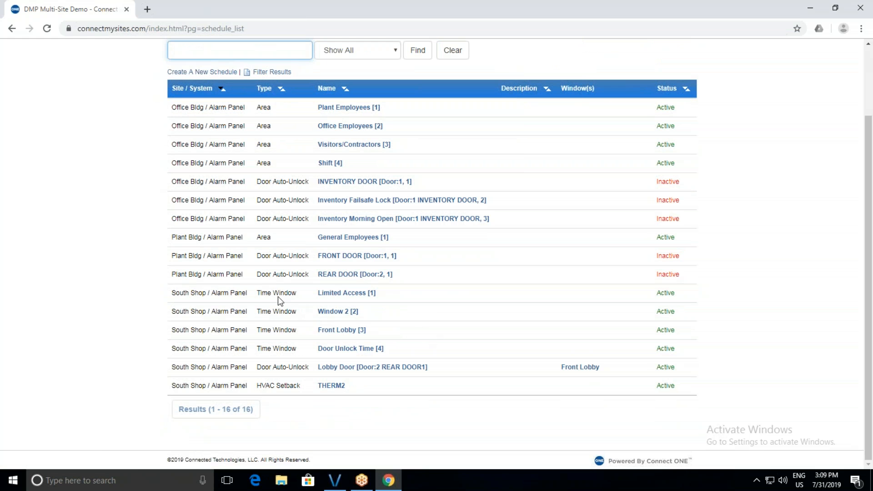
pyautogui.click(346, 294)
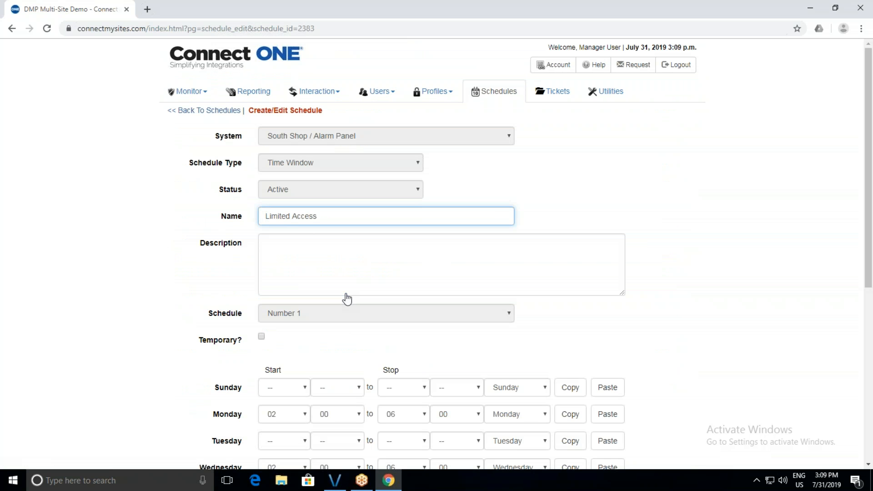
pyautogui.scroll(-1, 346, 299)
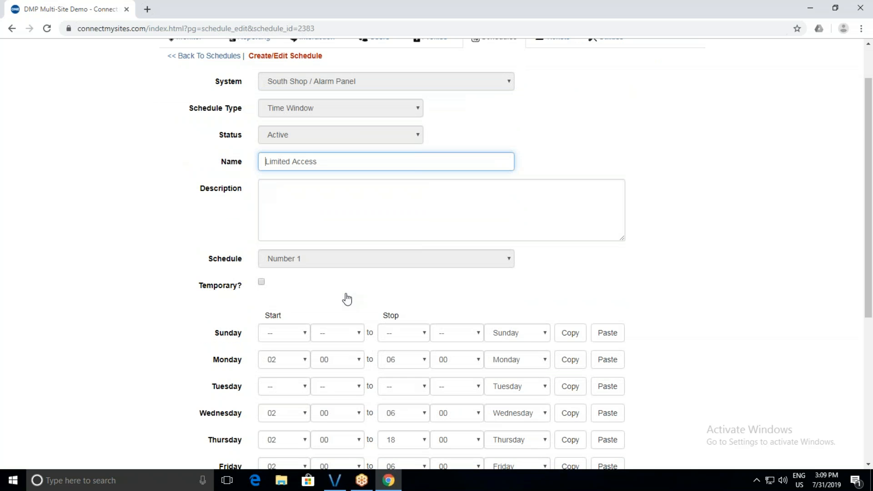
pyautogui.scroll(-2, 347, 298)
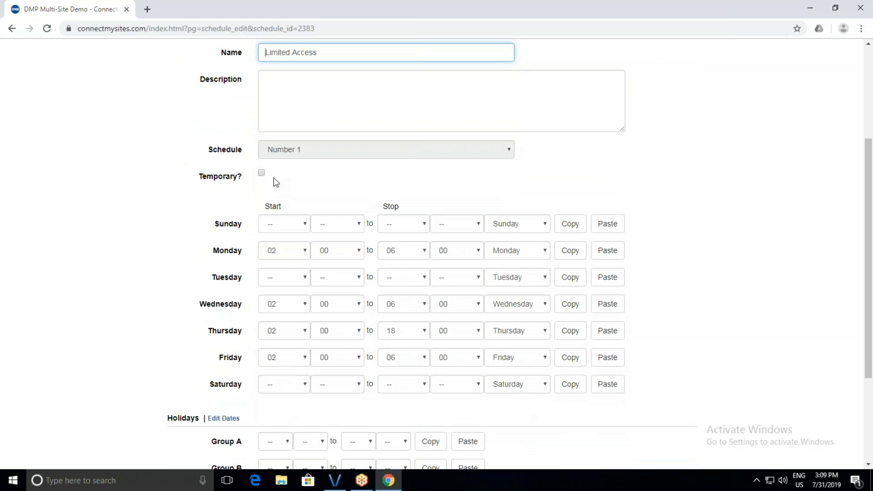
pyautogui.click(262, 173)
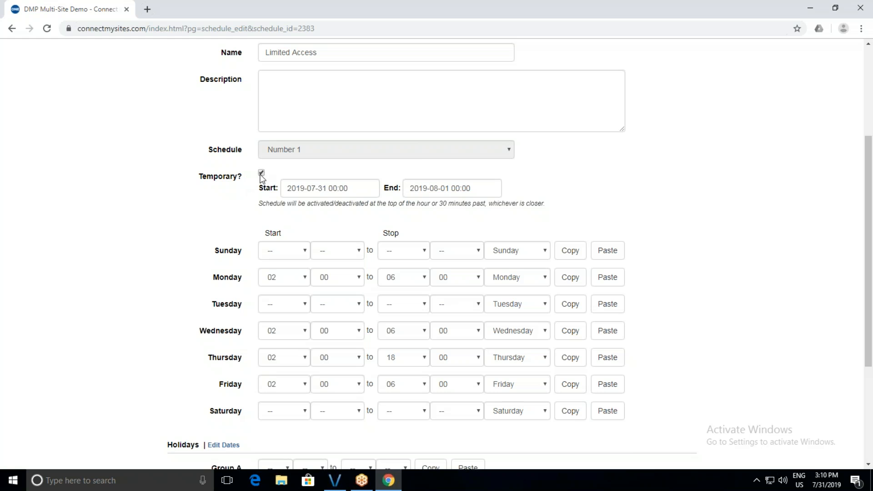
# Untick Temporary? on Limited Access and move down to the Holidays section.
pyautogui.click(262, 173)
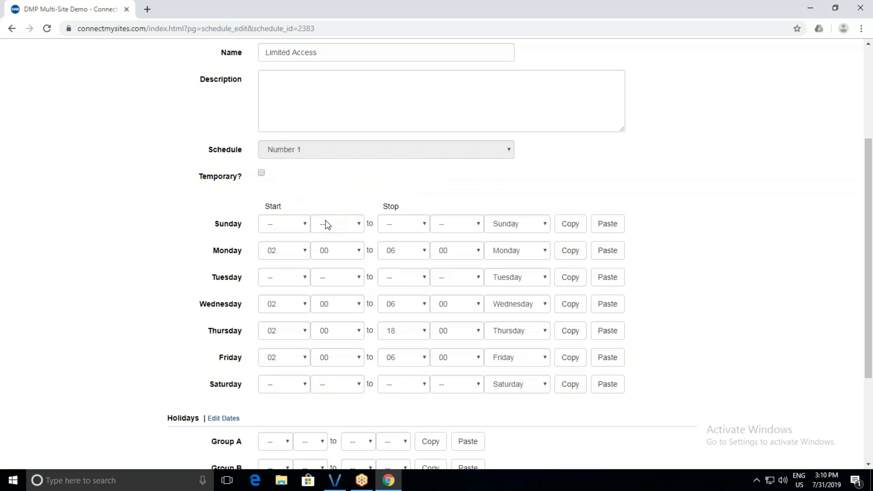
pyautogui.scroll(-1, 325, 224)
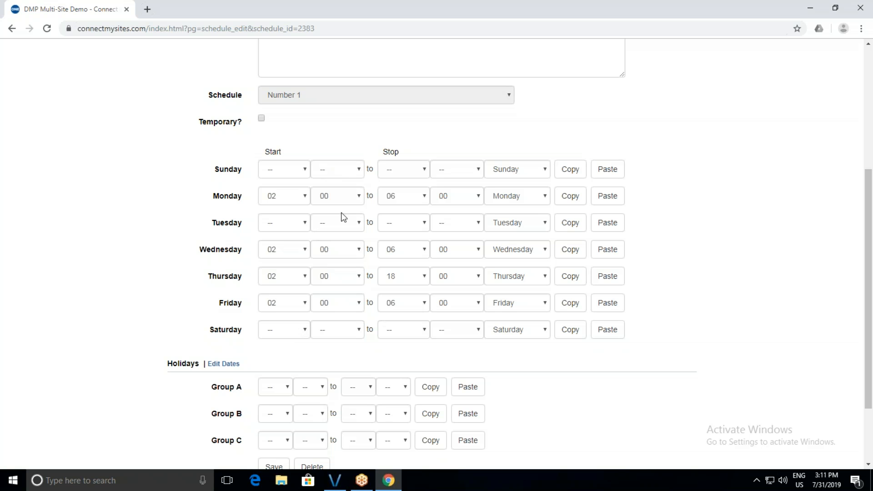
pyautogui.scroll(-1, 344, 218)
pyautogui.scroll(-2, 344, 218)
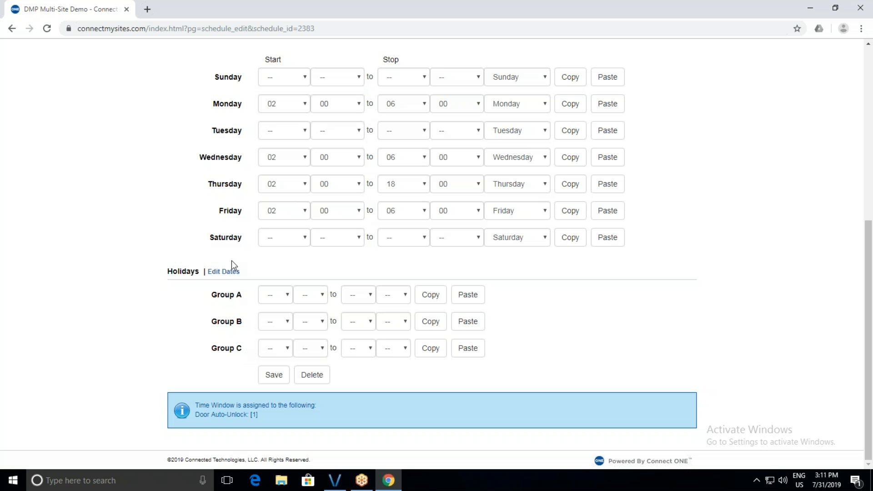
pyautogui.click(224, 272)
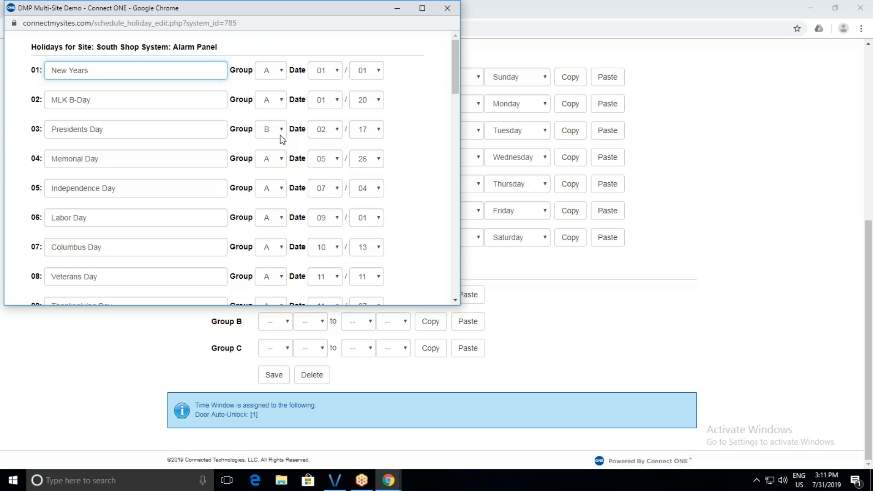
pyautogui.scroll(-2, 280, 135)
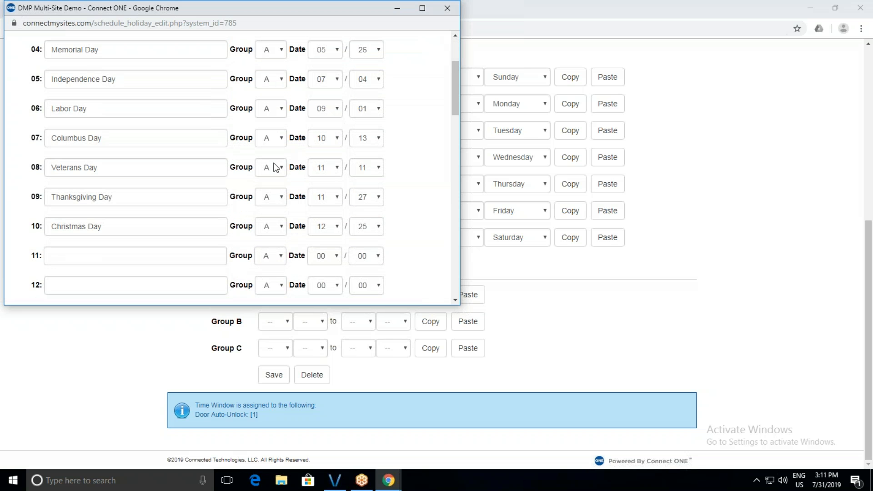
pyautogui.click(272, 231)
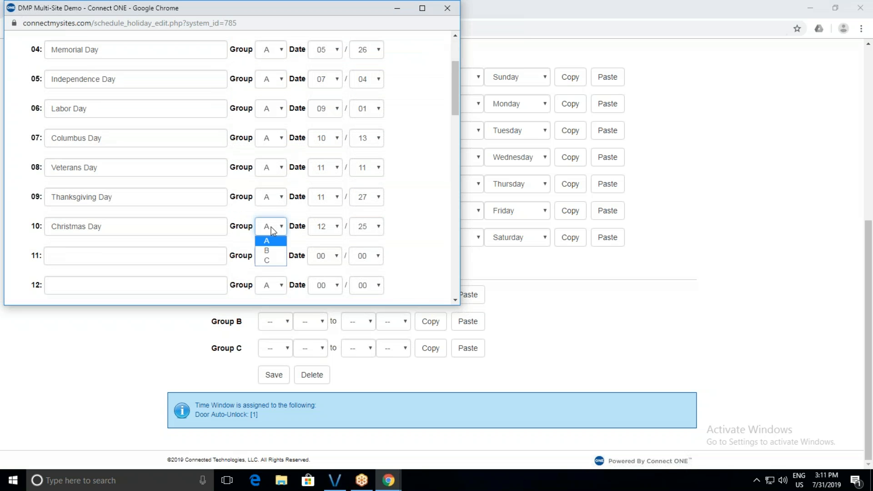
pyautogui.click(271, 227)
pyautogui.click(419, 228)
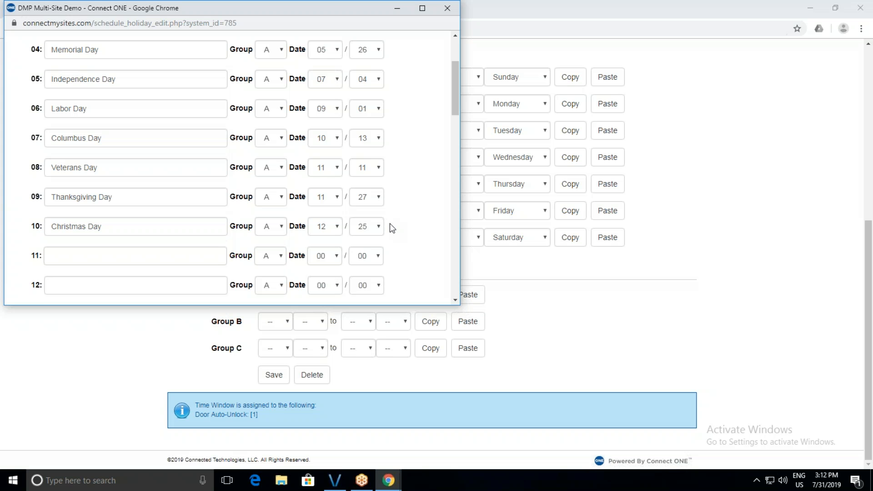
pyautogui.scroll(-20, 390, 225)
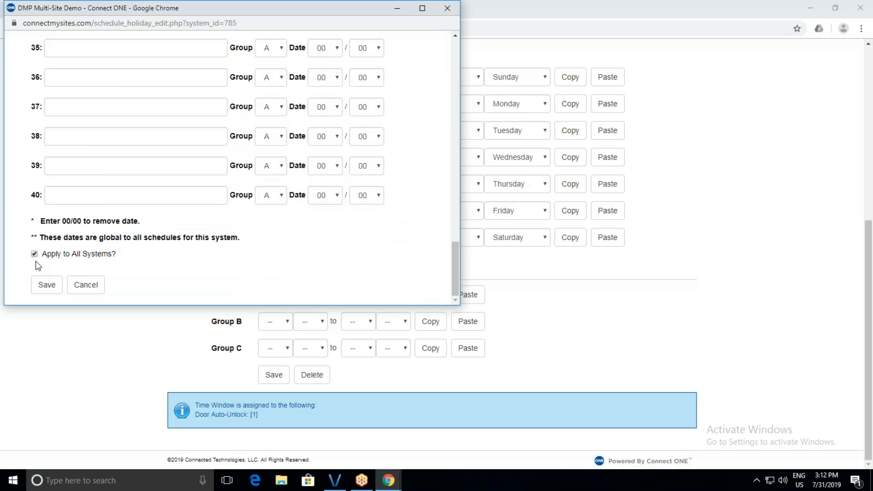
pyautogui.click(80, 290)
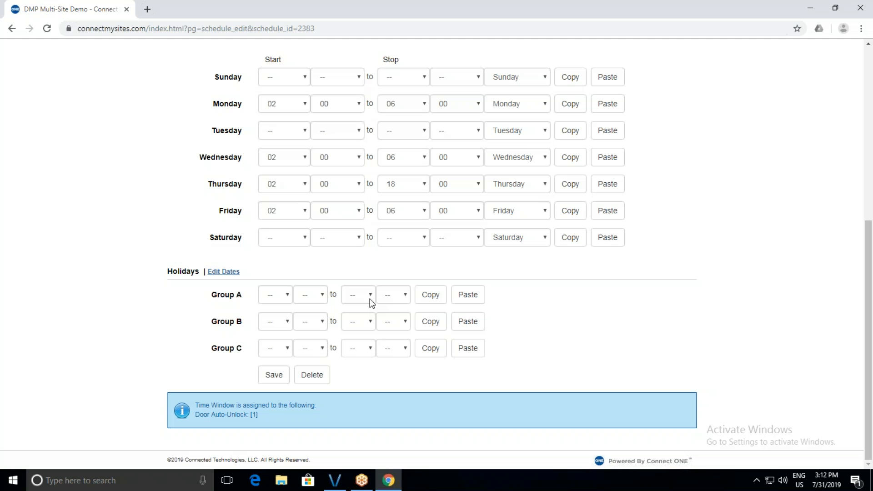
# Set Holiday Group B's start to 02:00 and stop to 10:00.
pyautogui.click(288, 323)
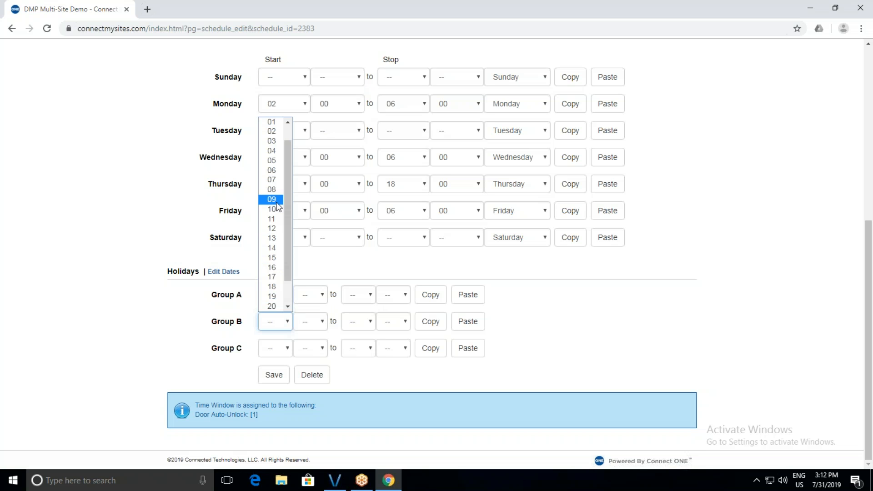
pyautogui.click(272, 190)
pyautogui.click(299, 323)
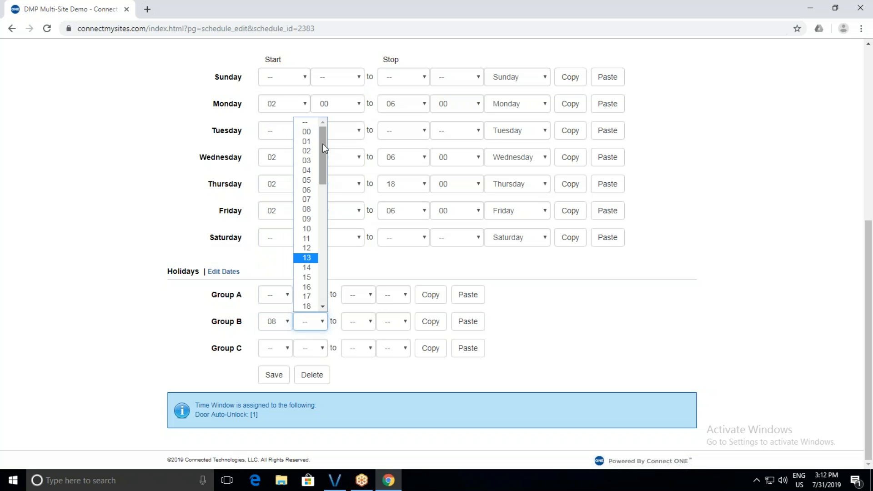
pyautogui.click(308, 135)
pyautogui.click(287, 324)
pyautogui.click(271, 150)
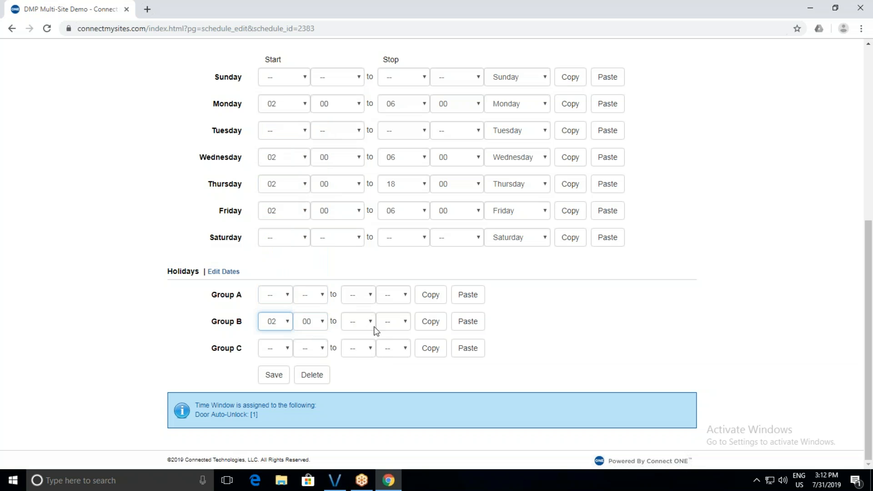
pyautogui.click(370, 324)
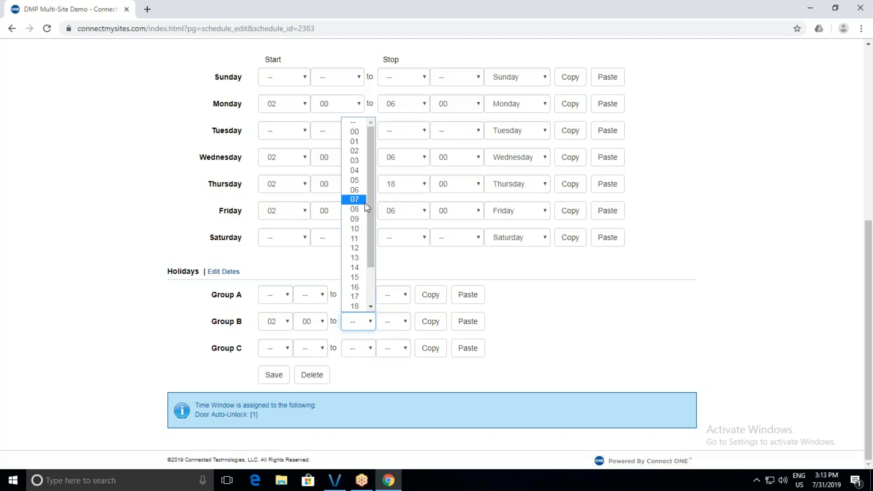
pyautogui.click(360, 229)
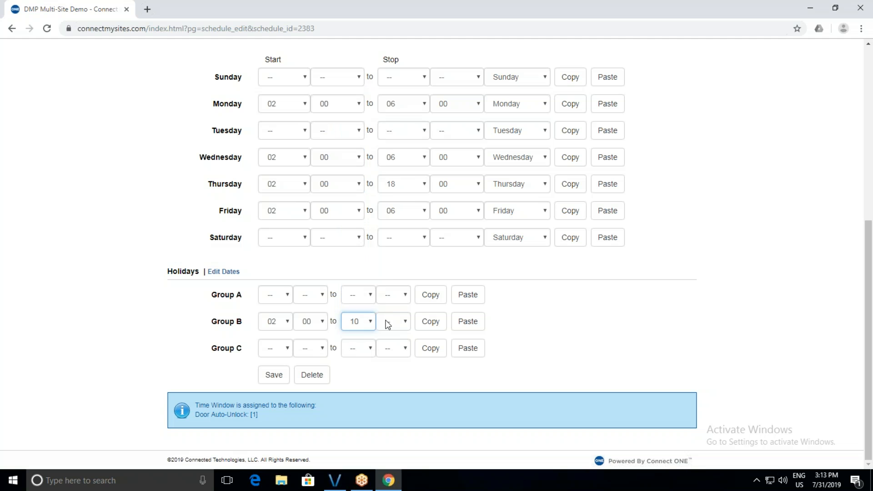
pyautogui.click(387, 324)
pyautogui.click(389, 129)
pyautogui.click(520, 332)
pyautogui.scroll(7, 332, 316)
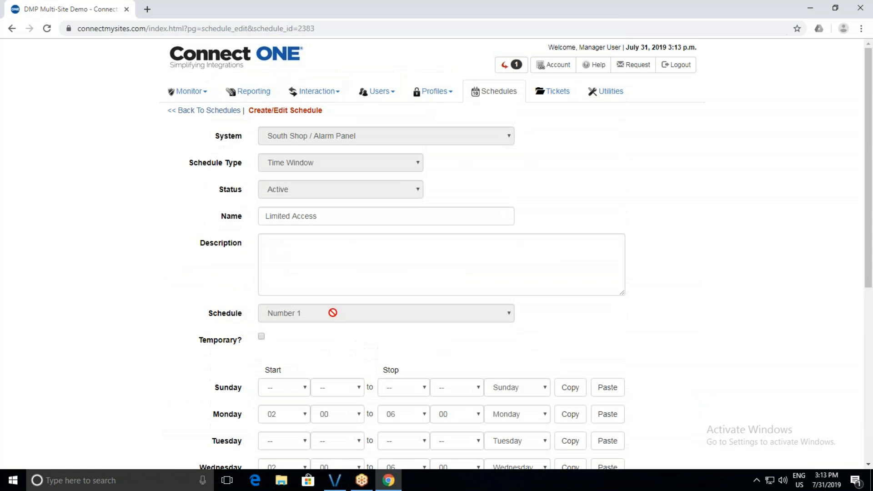
# Go to the Tickets list from the top navigation bar.
pyautogui.click(553, 94)
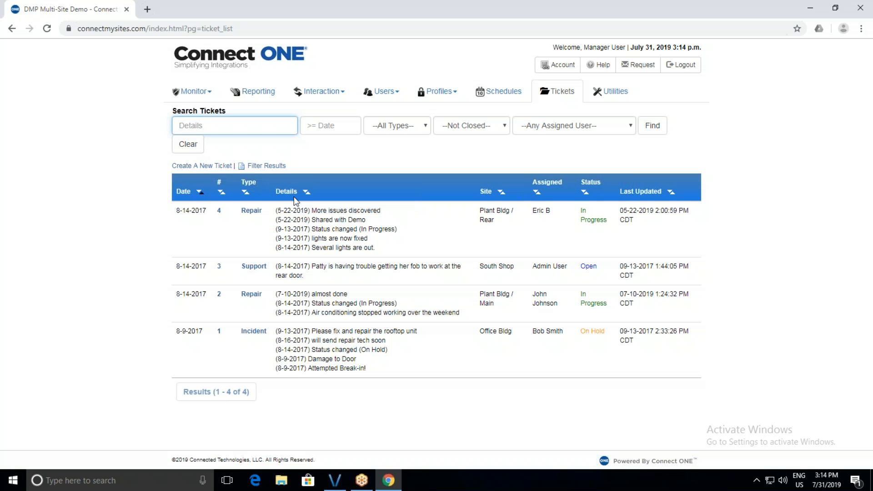
# Review ticket #4's Plant Bldg / Rear repair, keep its status In Progress, then go to Utilities.
pyautogui.click(253, 211)
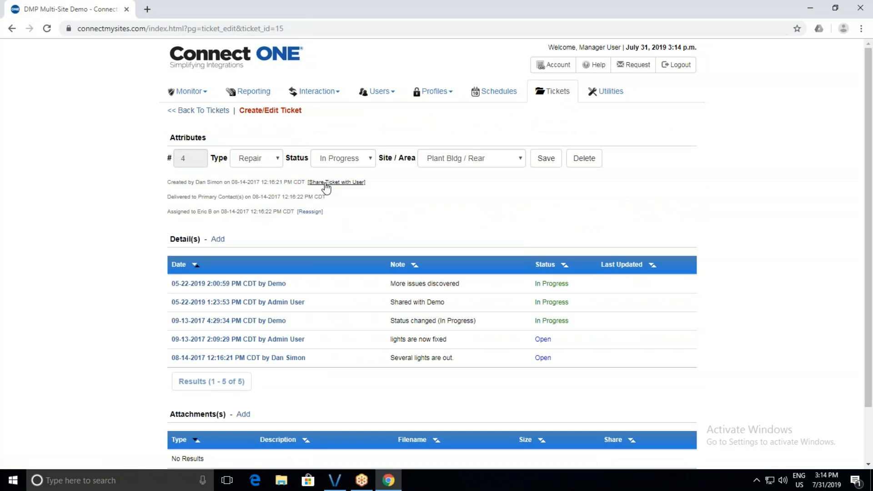
pyautogui.click(341, 164)
pyautogui.click(340, 169)
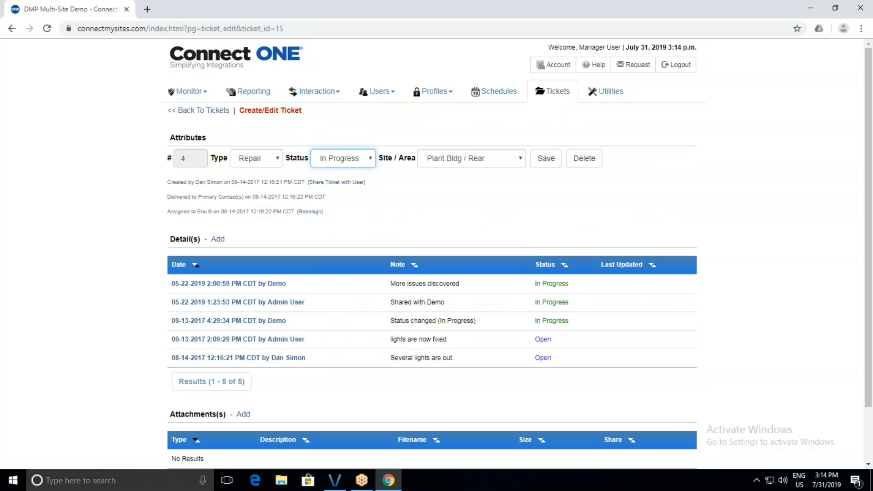
pyautogui.scroll(-1, 214, 284)
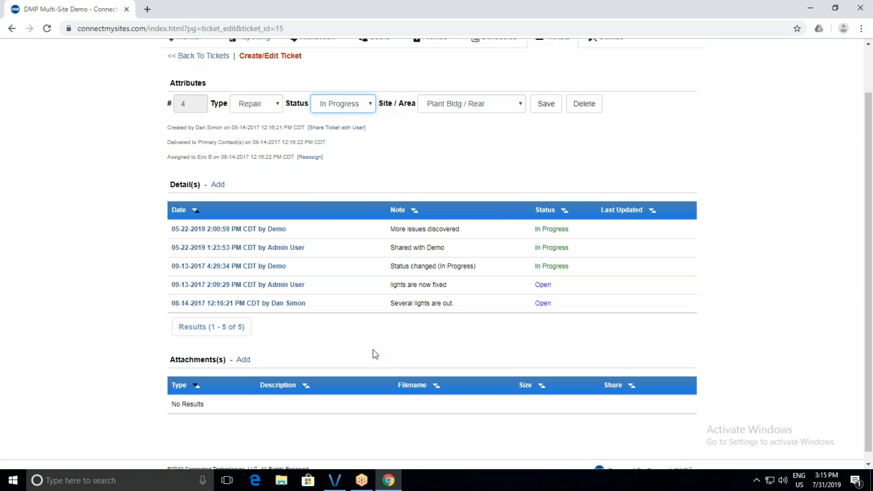
pyautogui.scroll(1, 373, 354)
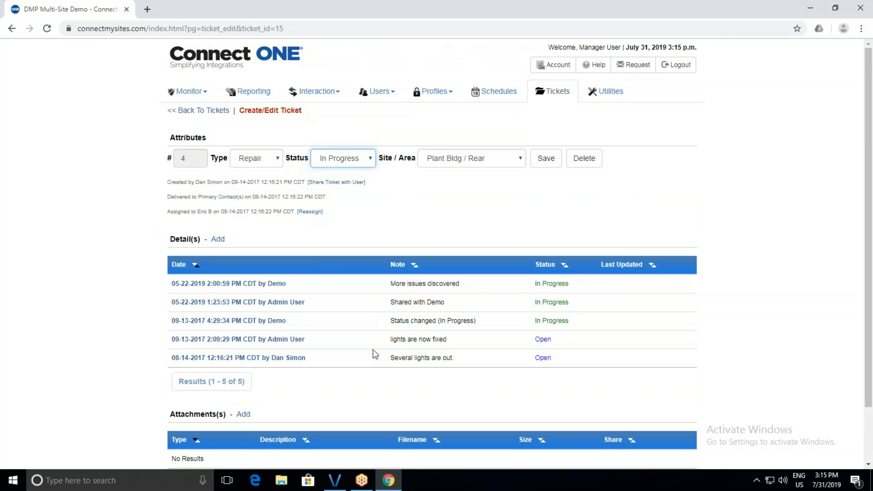
pyautogui.click(614, 91)
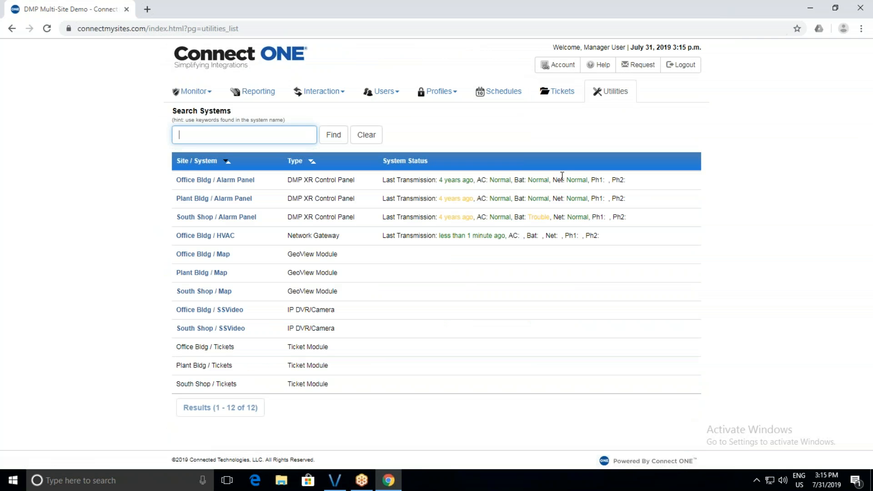
# Select the Office Bldg / Alarm Panel system and display its System Codes page.
pyautogui.click(226, 182)
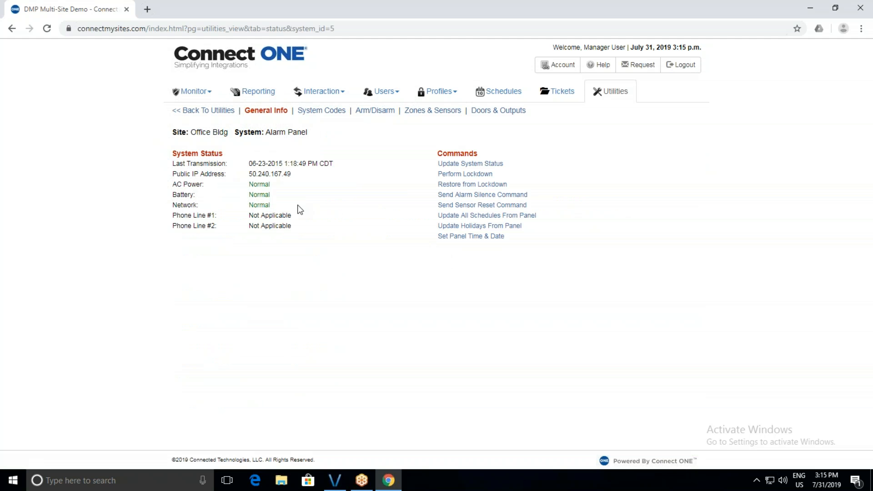
pyautogui.click(322, 115)
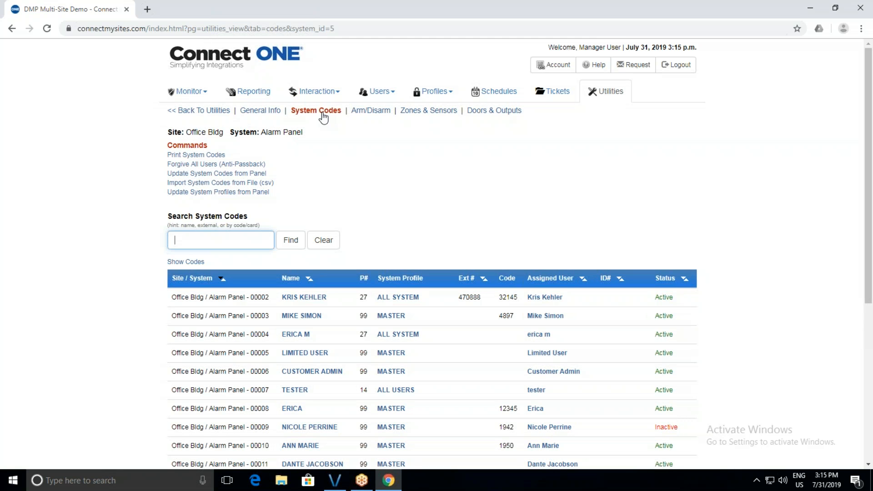
pyautogui.click(260, 183)
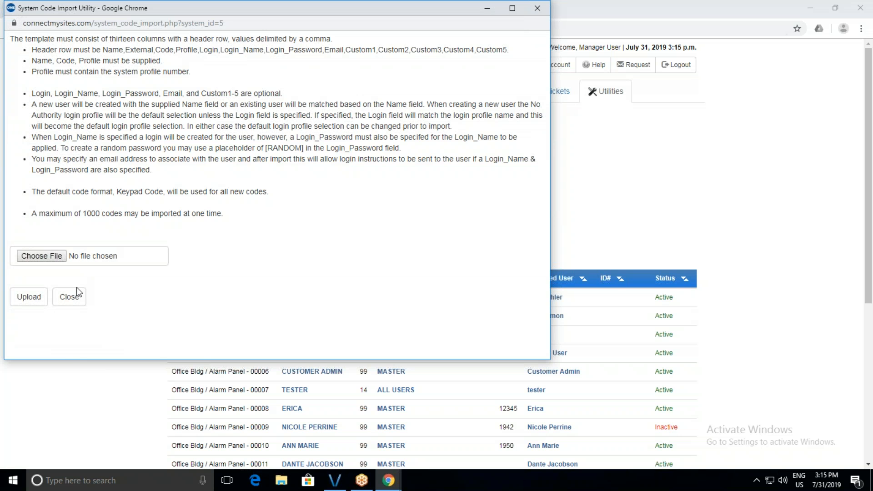
pyautogui.click(69, 296)
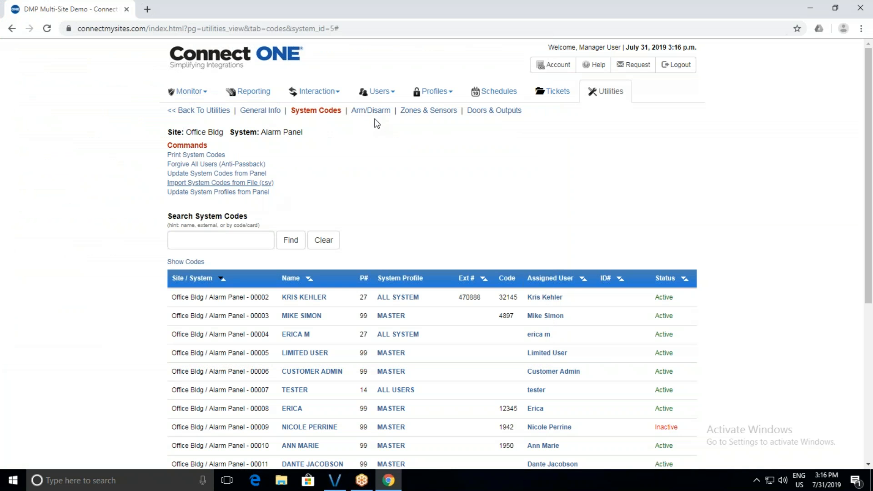
# Reach the Link a New Account page via Account > Edit, then close the account information.
pyautogui.click(548, 72)
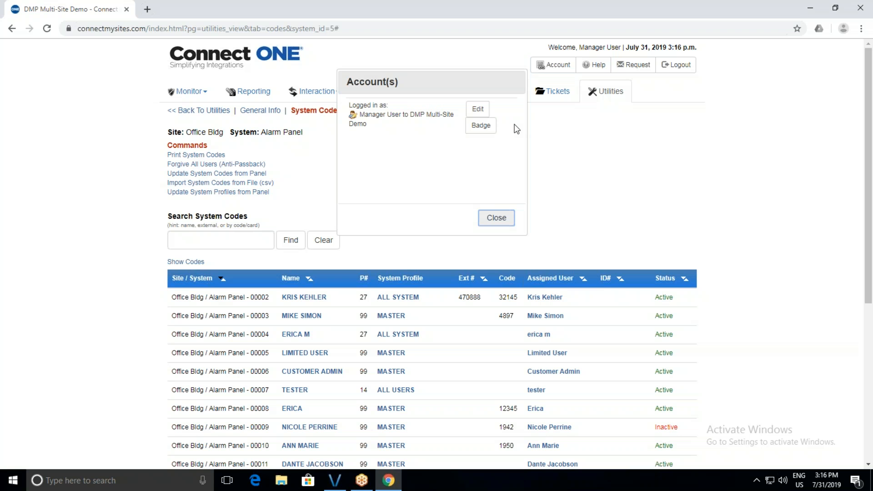
pyautogui.click(478, 109)
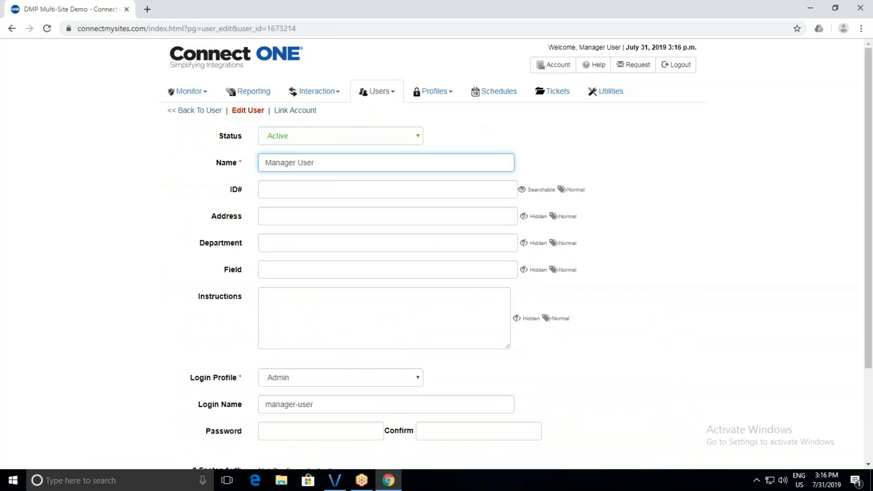
pyautogui.click(309, 113)
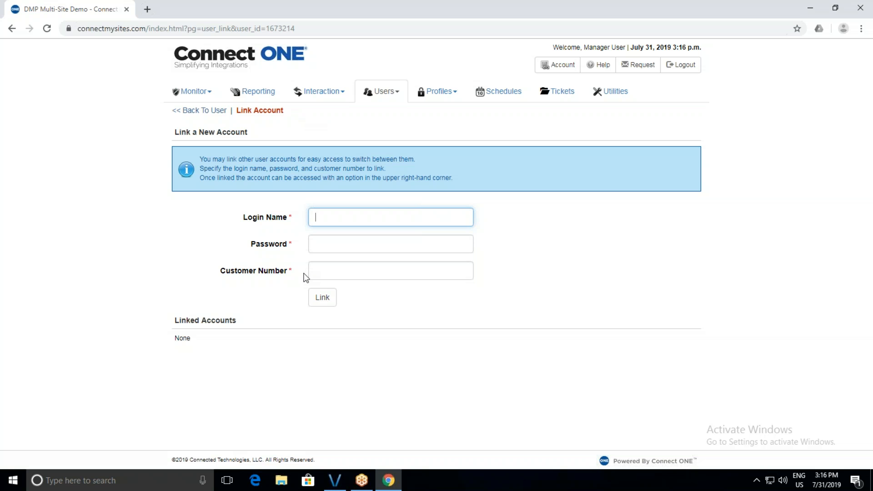
pyautogui.click(549, 66)
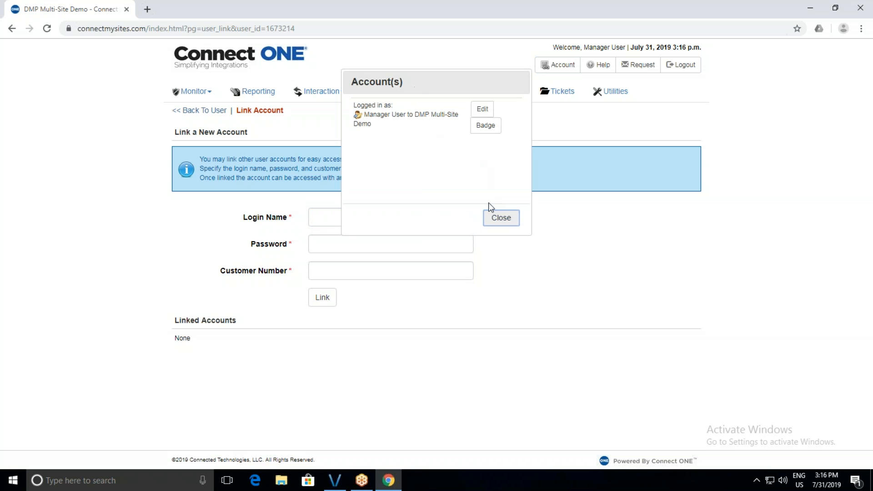
pyautogui.click(495, 222)
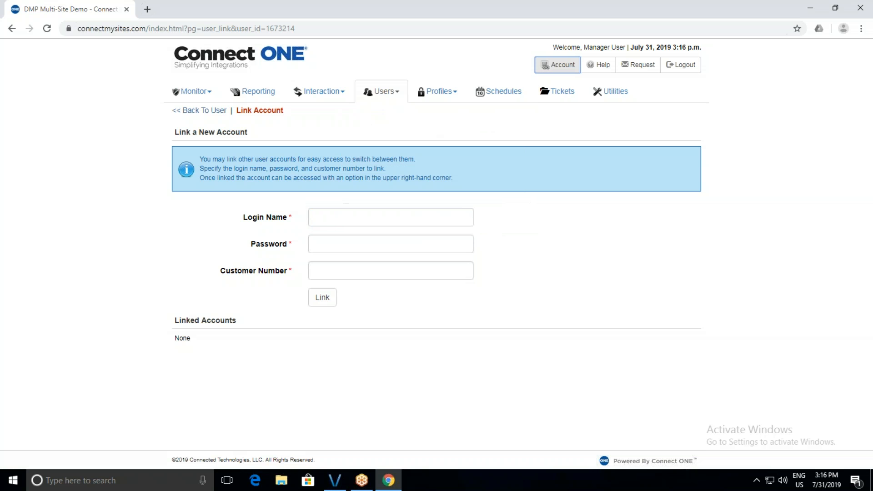